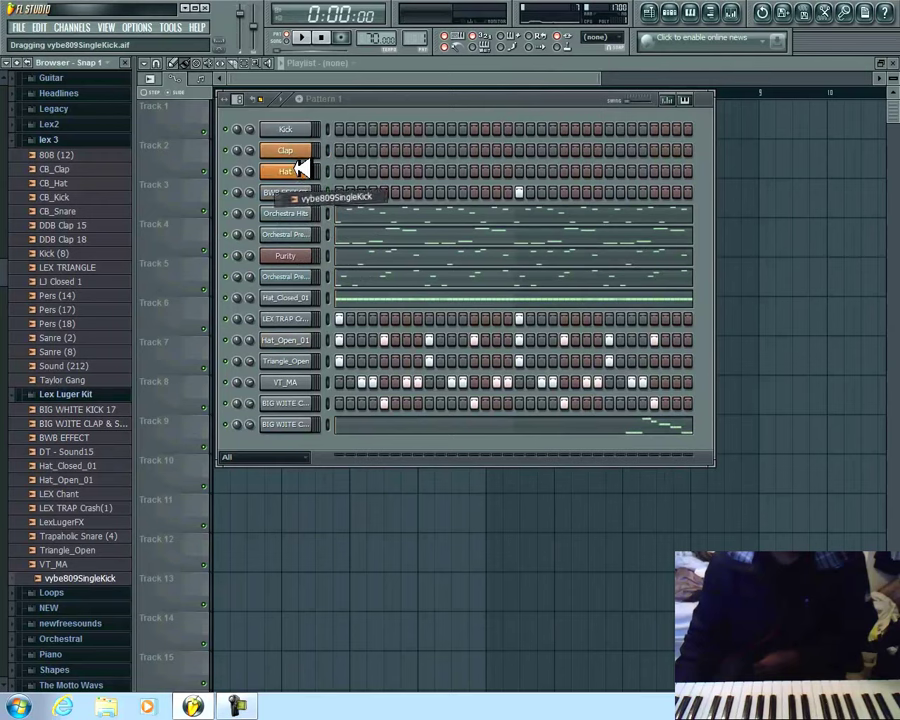
# Step: Replace the Clap channel's sample with 808 (12) from the lex 3 folder and apply the untitled1 channel preset to it
pyautogui.click(96, 157)
pyautogui.moveTo(140, 155); pyautogui.dragTo(300, 151)
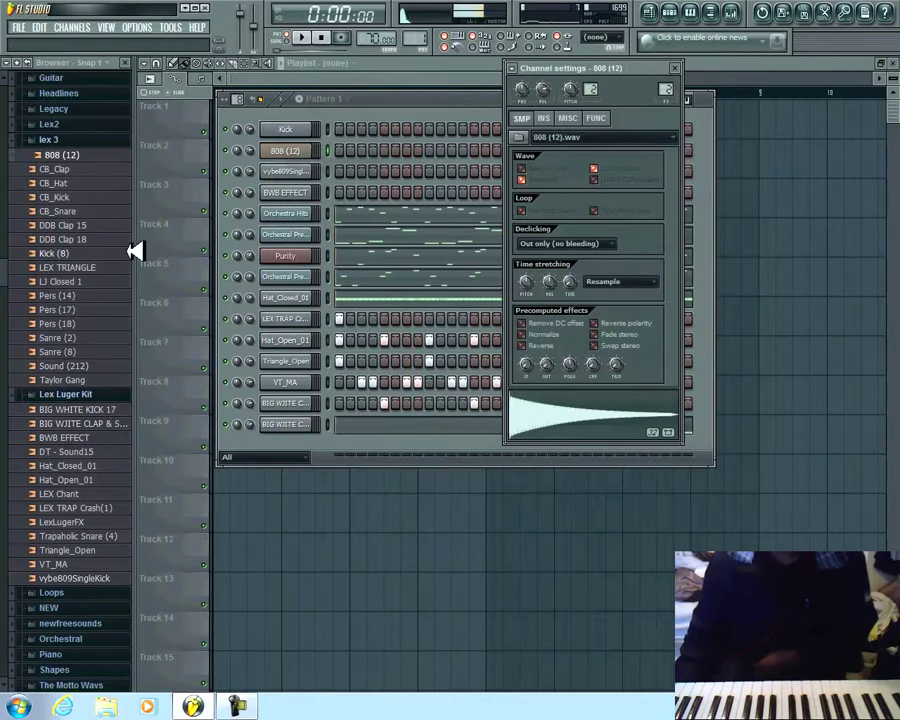
pyautogui.moveTo(10, 270); pyautogui.dragTo(8, 72)
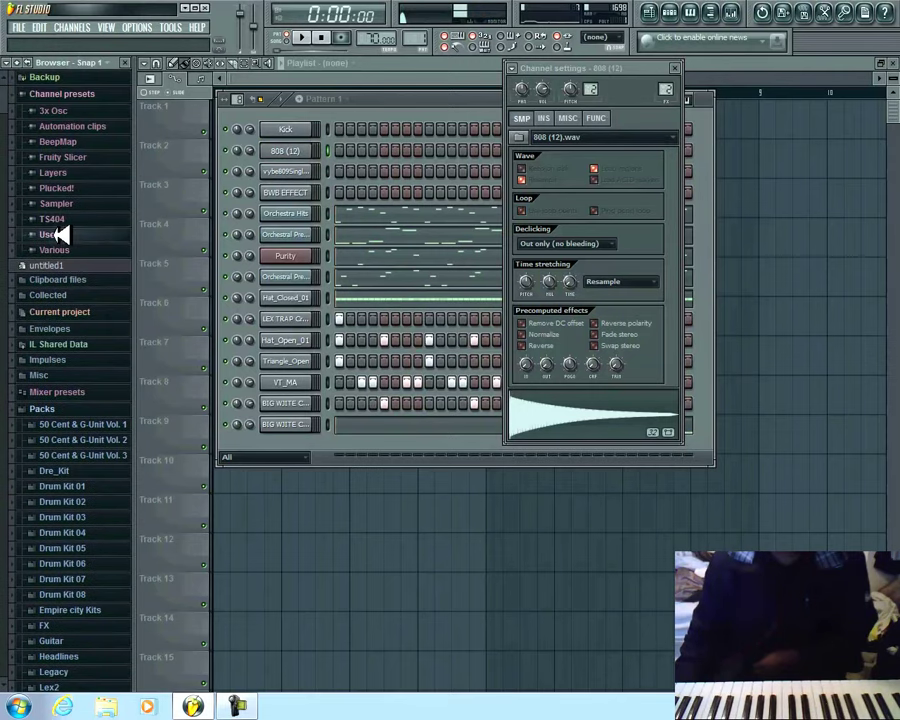
pyautogui.moveTo(50, 265); pyautogui.dragTo(312, 151)
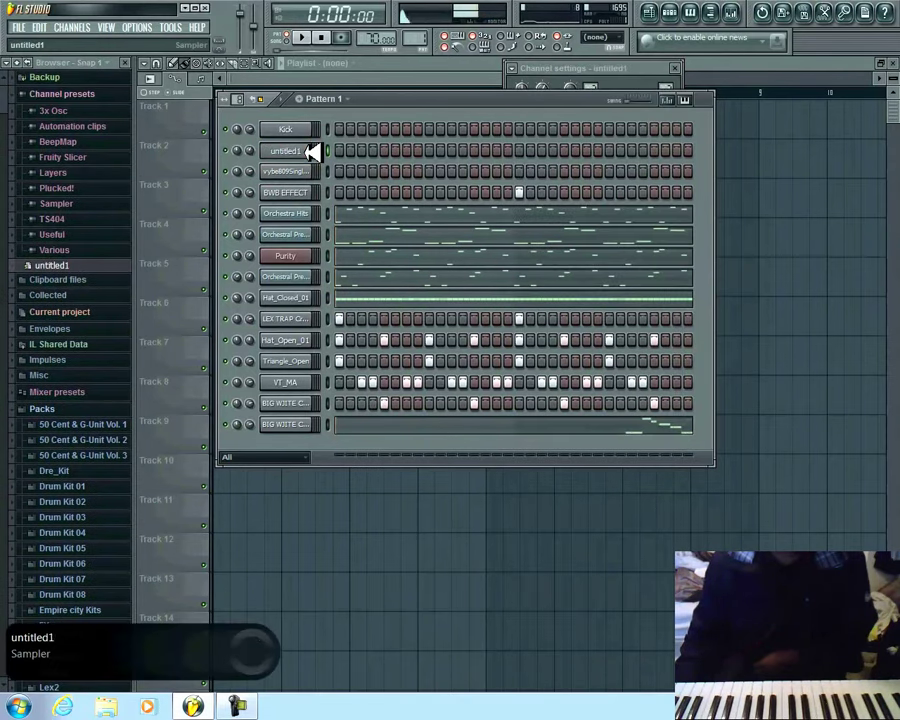
pyautogui.click(312, 151)
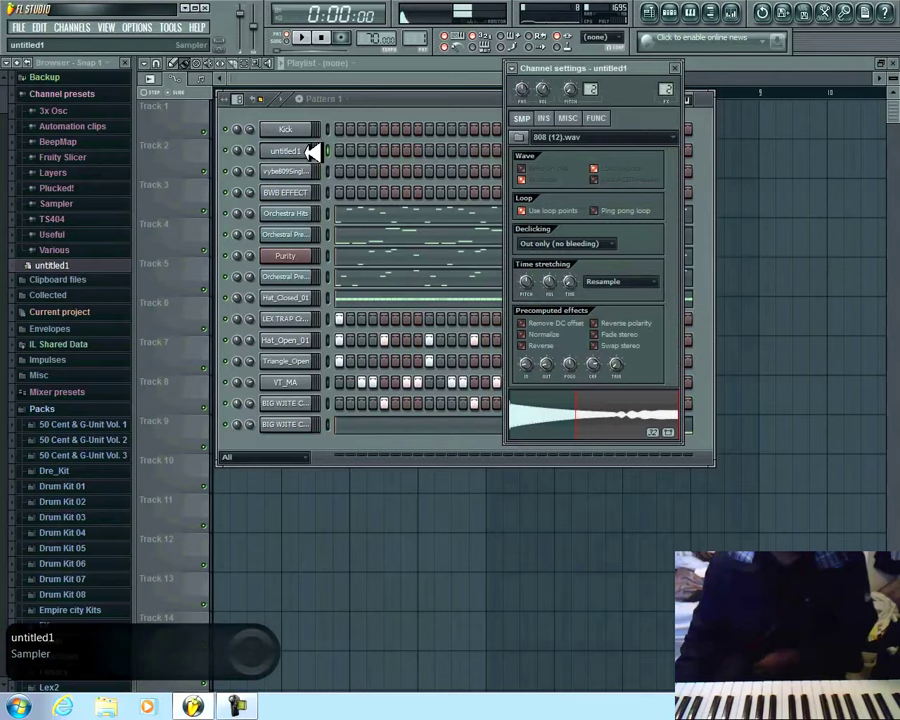
# Step: Show the mixer below the step sequencer, closing the channel settings and moving the sequencer up so both are visible
pyautogui.click(734, 13)
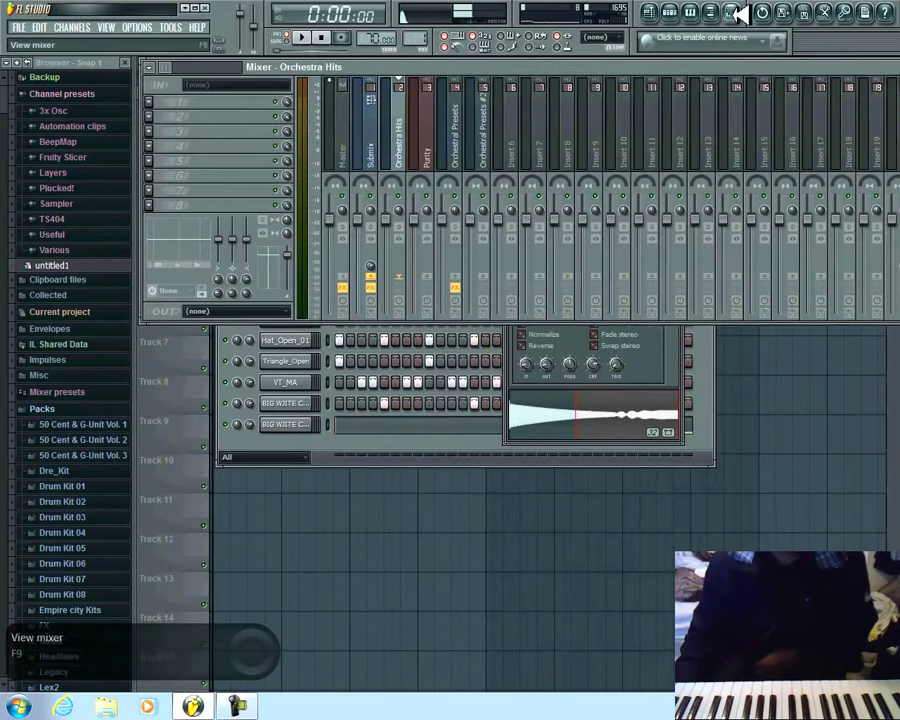
pyautogui.moveTo(655, 75); pyautogui.dragTo(571, 439)
pyautogui.click(677, 68)
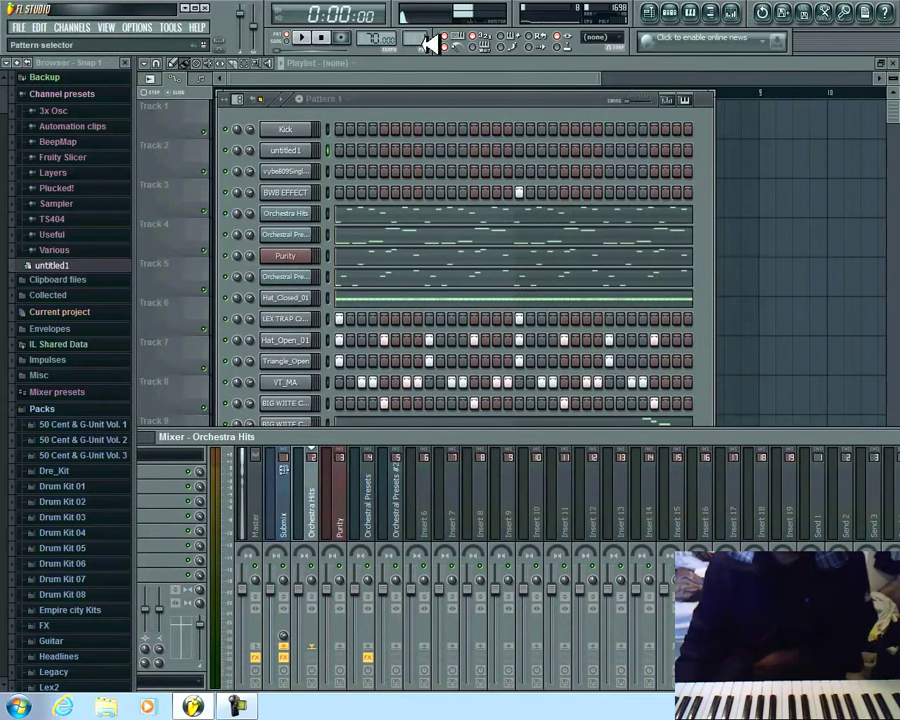
pyautogui.moveTo(428, 100); pyautogui.dragTo(432, 62)
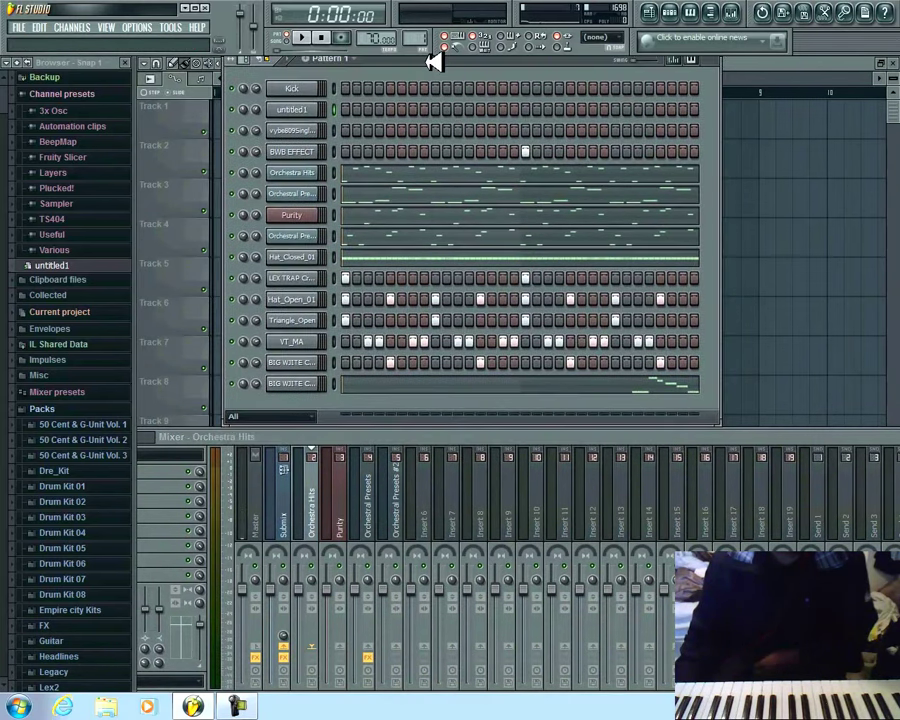
pyautogui.click(312, 110)
pyautogui.rightClick(312, 110)
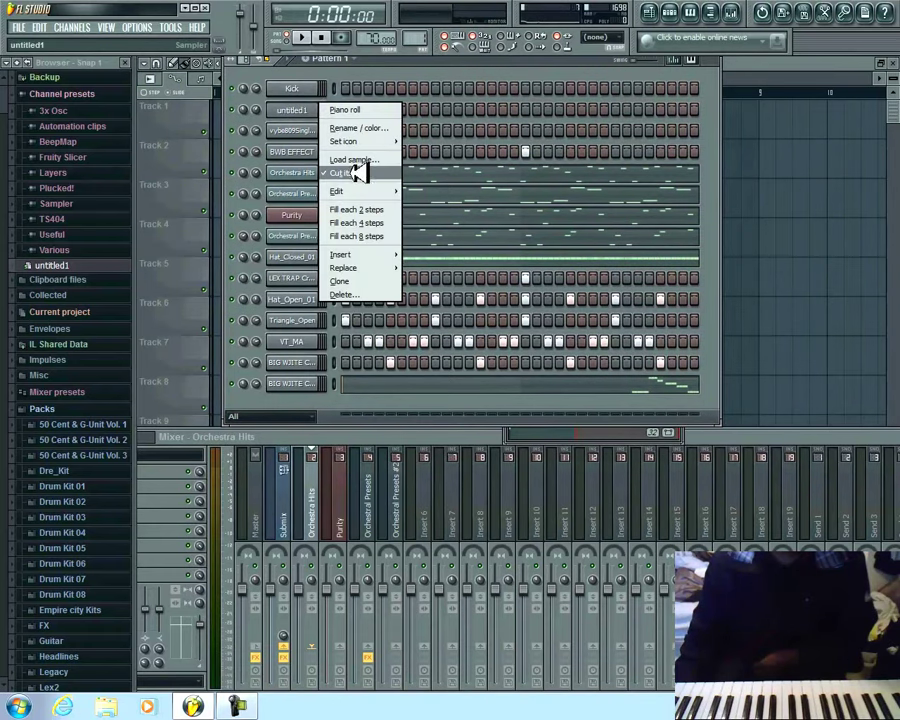
pyautogui.click(440, 71)
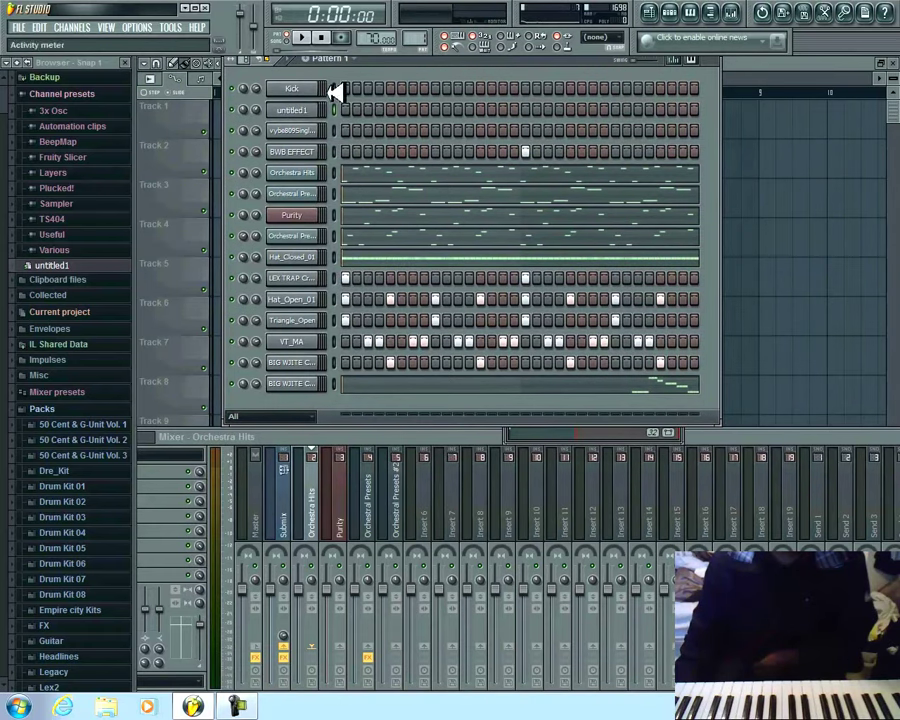
# Step: Delete the Kick channel from the step sequencer
pyautogui.rightClick(338, 90)
pyautogui.click(392, 270)
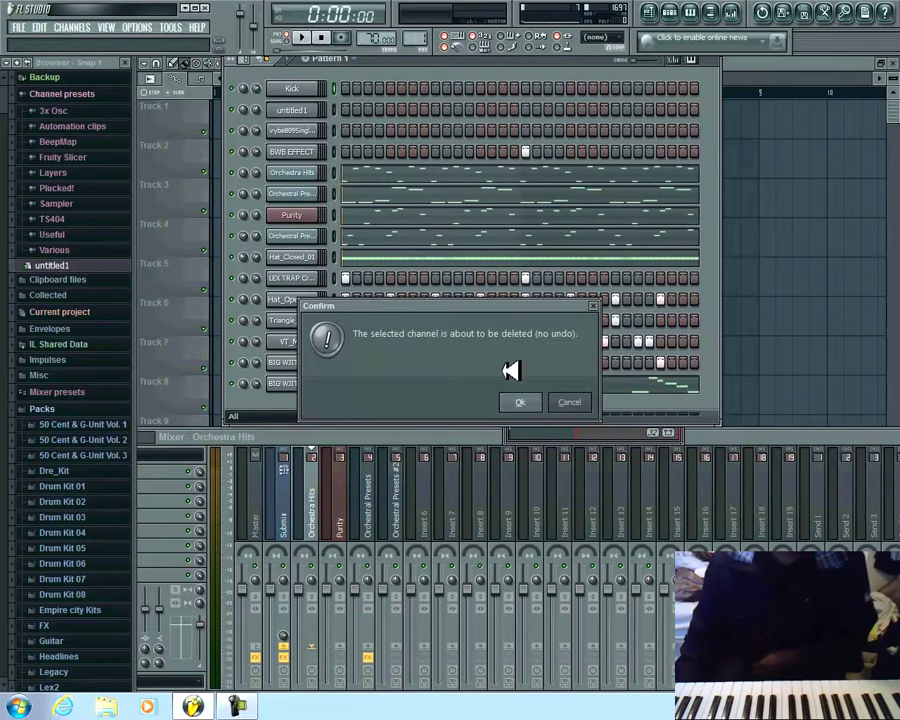
pyautogui.click(522, 402)
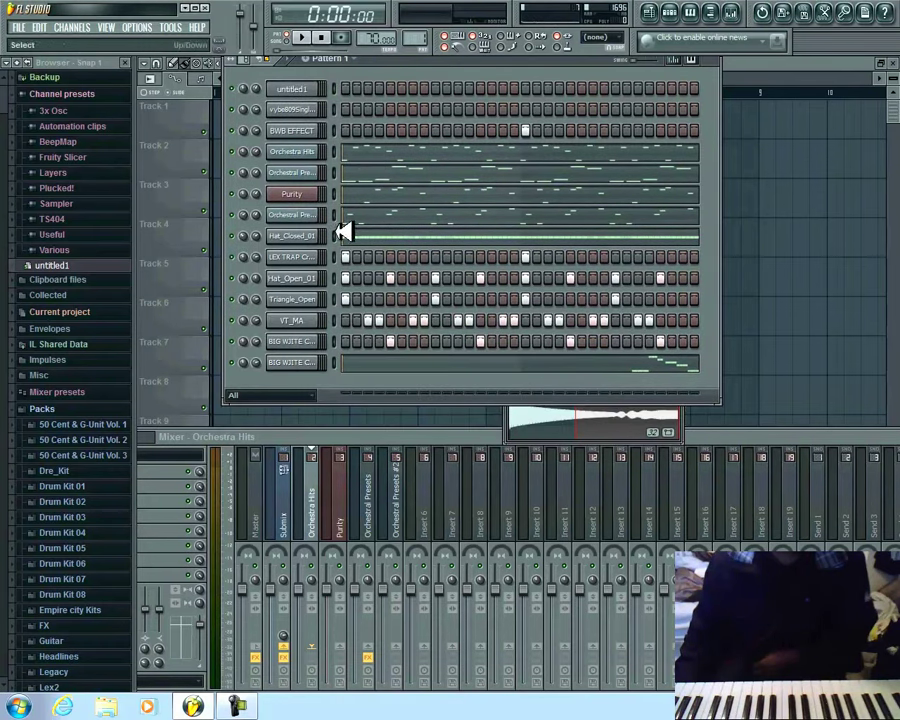
# Step: Link the Hat_Closed_01 channel to mixer track 6 and the LEX TRAP Crash(1) channel to mixer track 7
pyautogui.click(425, 522)
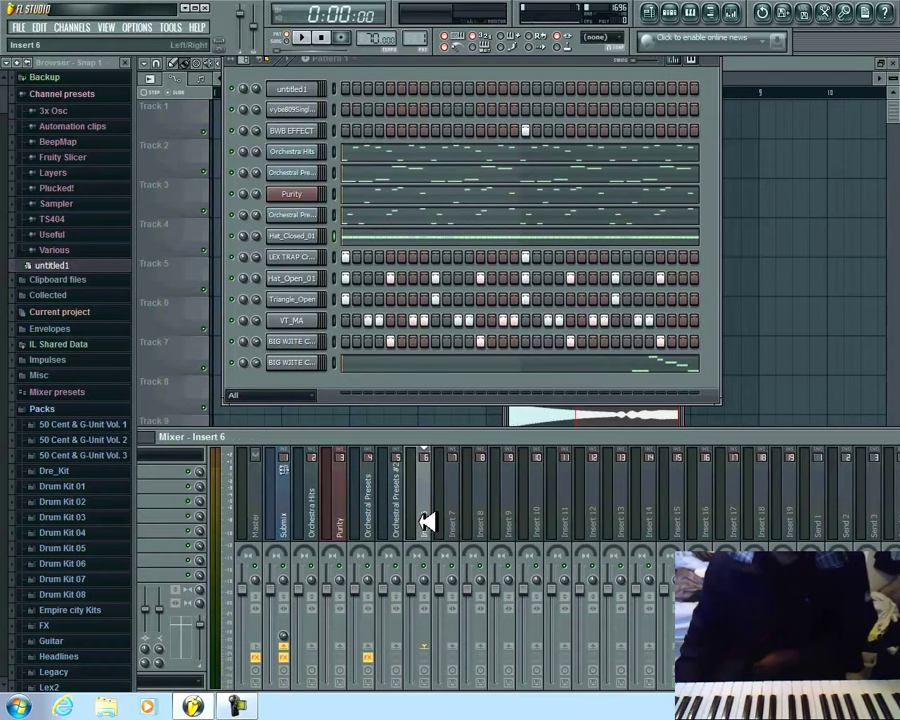
pyautogui.rightClick(426, 522)
pyautogui.moveTo(524, 497)
pyautogui.click(590, 498)
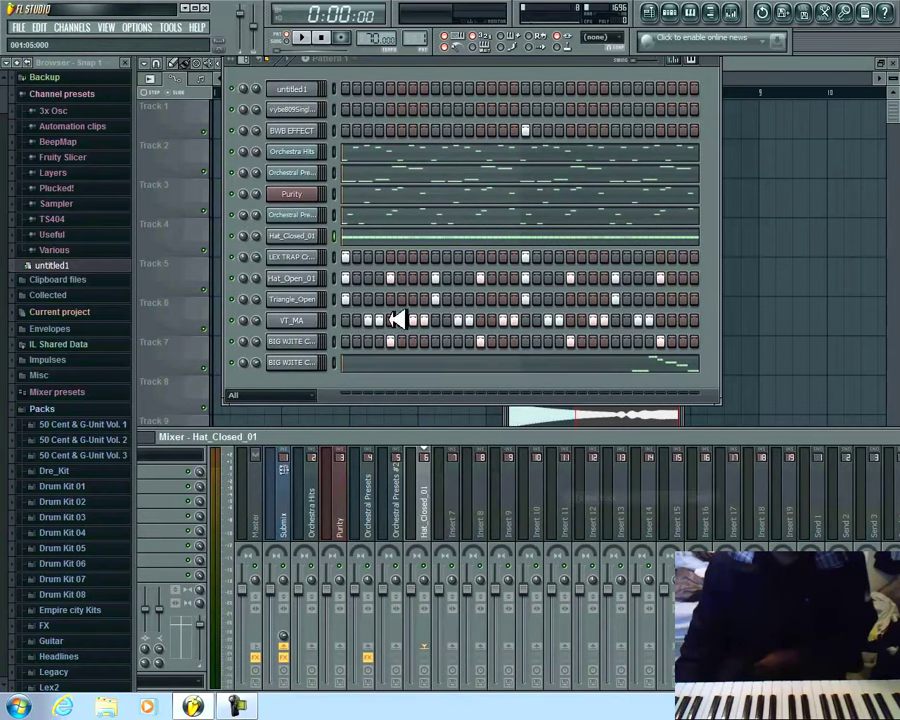
pyautogui.click(455, 488)
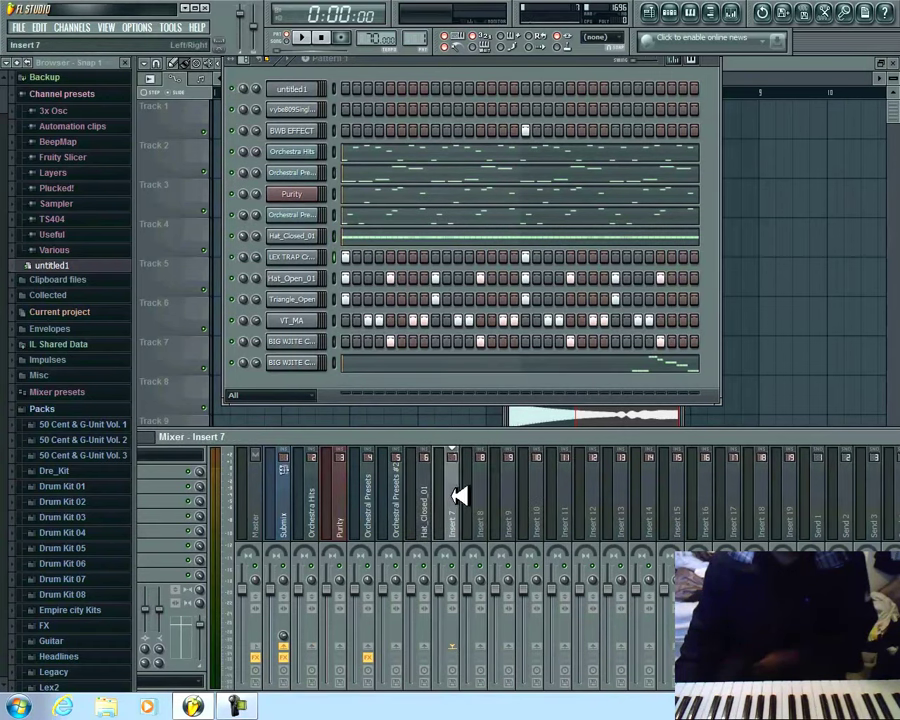
pyautogui.rightClick(462, 493)
pyautogui.moveTo(562, 490)
pyautogui.click(617, 497)
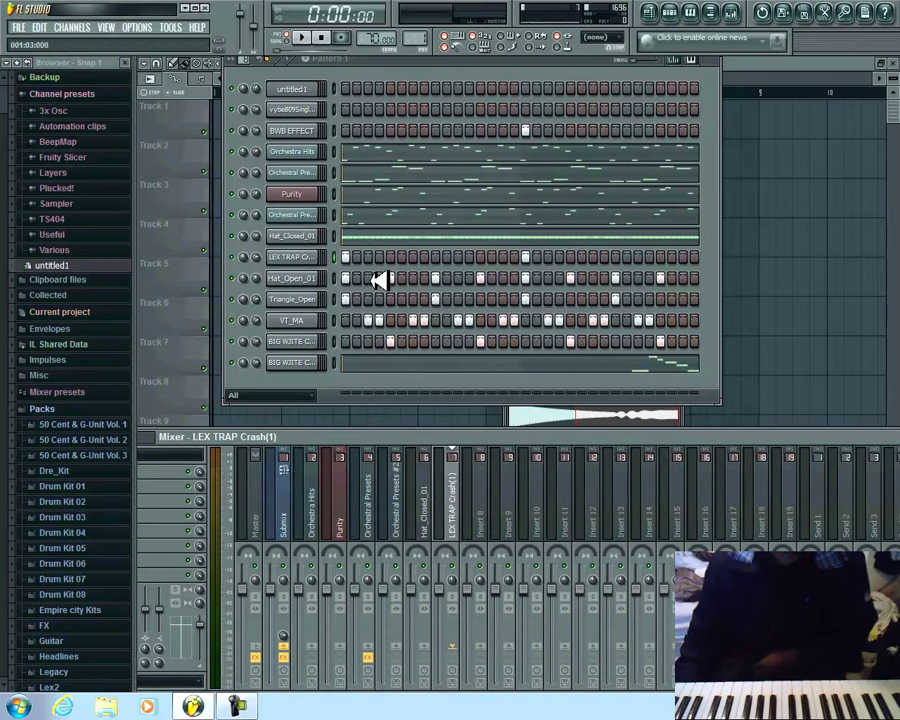
# Step: Link the Hat_Open_01 channel to mixer track 8 and the Triangle_Open channel to mixer track 9
pyautogui.rightClick(478, 503)
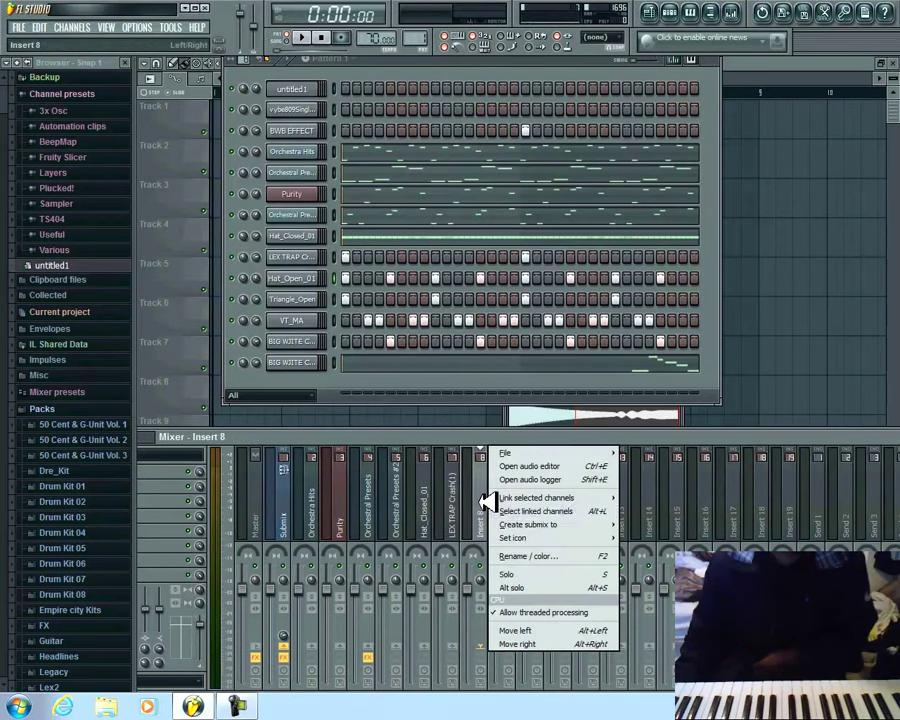
pyautogui.moveTo(615, 497)
pyautogui.click(655, 497)
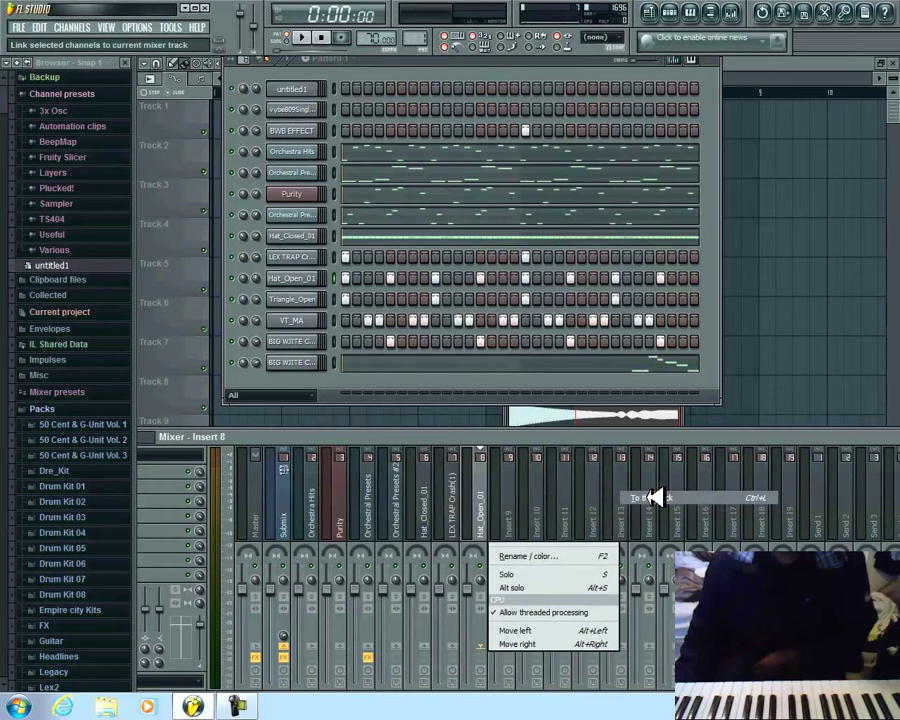
pyautogui.click(514, 526)
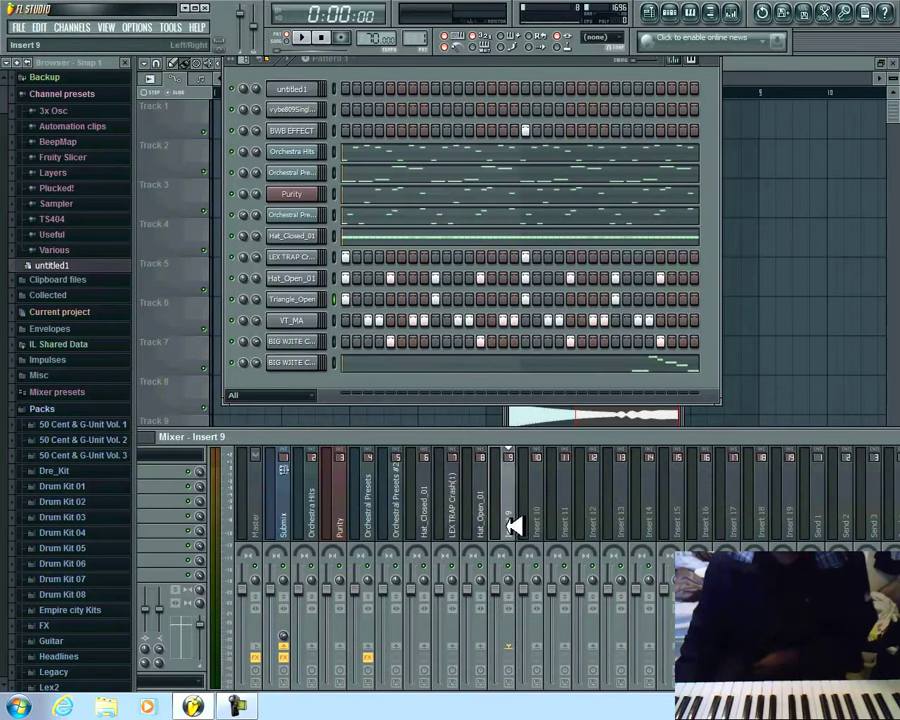
pyautogui.rightClick(514, 526)
pyautogui.moveTo(600, 497)
pyautogui.click(676, 497)
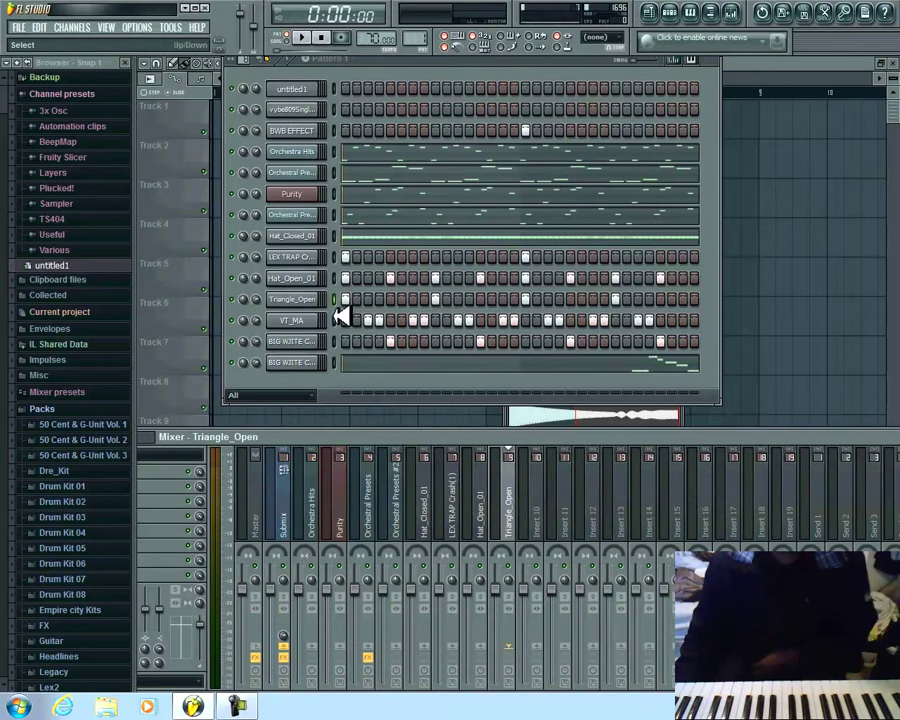
# Step: Link the VT_MA channel to mixer track 10 and the first BIG WJITE CLAP & SNARE (25) channel to mixer track 11
pyautogui.rightClick(546, 503)
pyautogui.moveTo(620, 495)
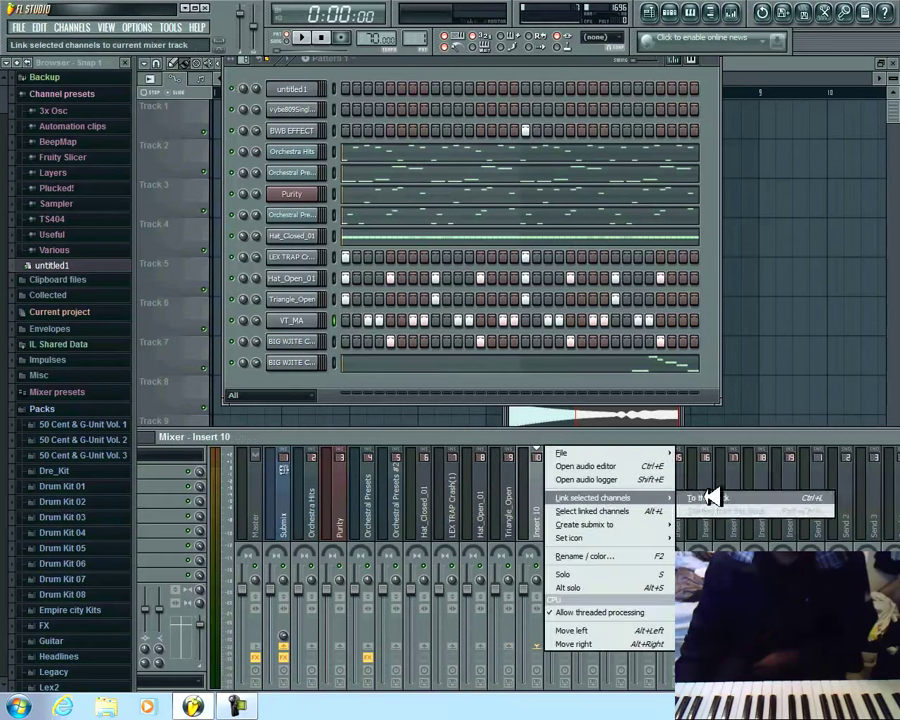
pyautogui.click(692, 494)
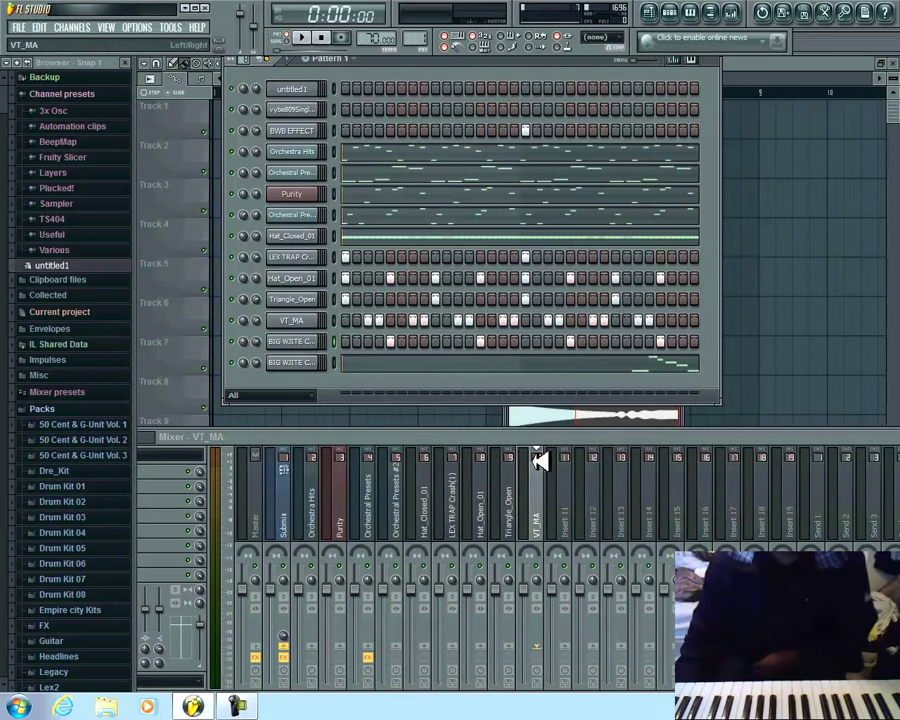
pyautogui.click(564, 492)
pyautogui.rightClick(564, 492)
pyautogui.moveTo(649, 492)
pyautogui.click(725, 494)
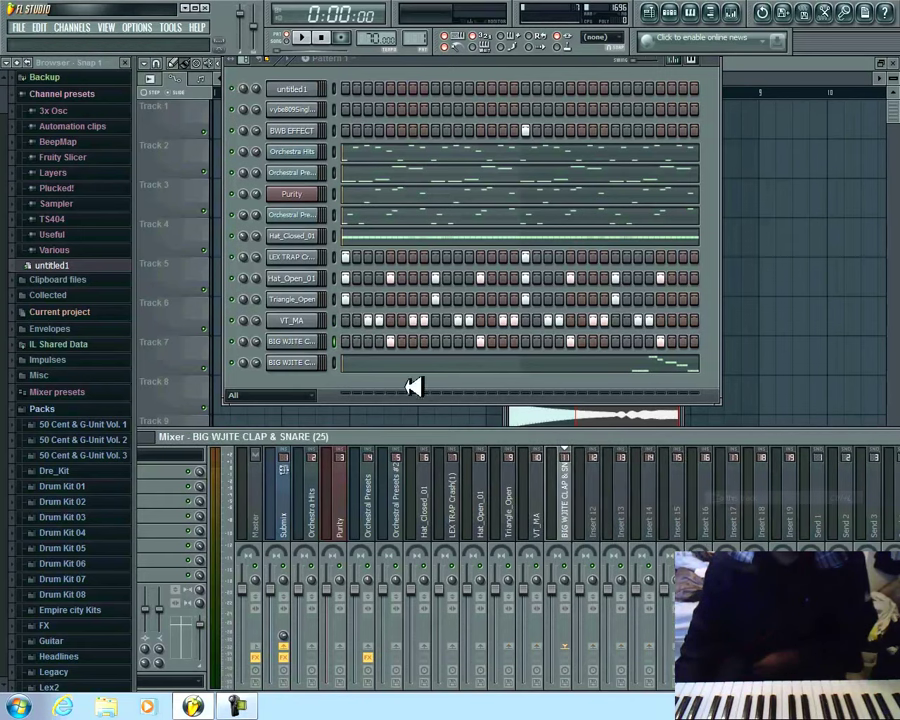
# Step: Link the second BIG WJITE CLAP & SNARE (25) channel to mixer track 12 and the BWB EFFECT channel to mixer track 13
pyautogui.click(336, 362)
pyautogui.rightClick(588, 498)
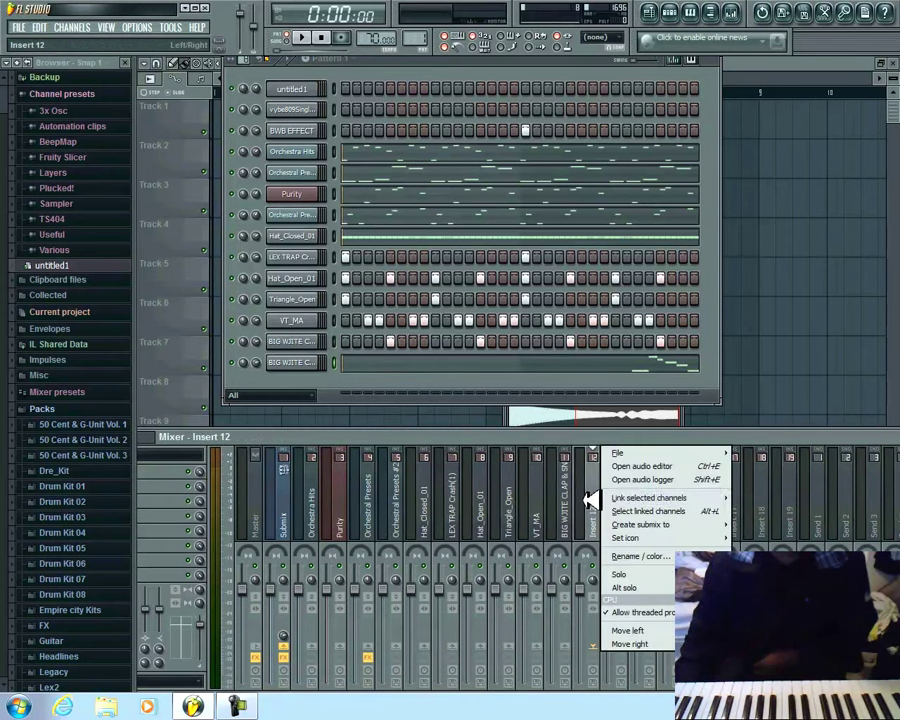
pyautogui.moveTo(660, 497)
pyautogui.click(760, 498)
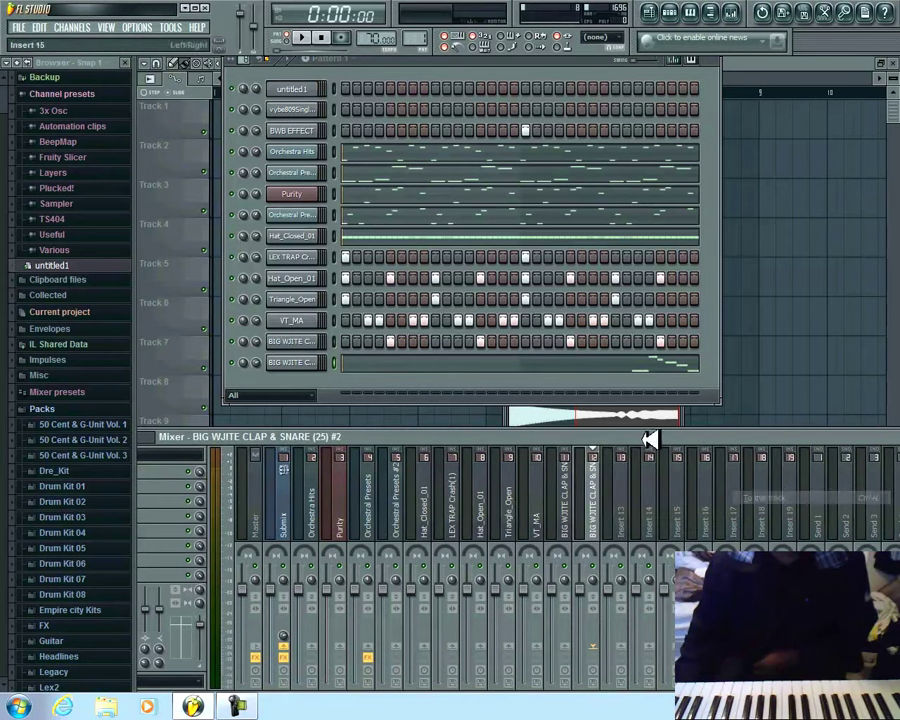
pyautogui.click(336, 130)
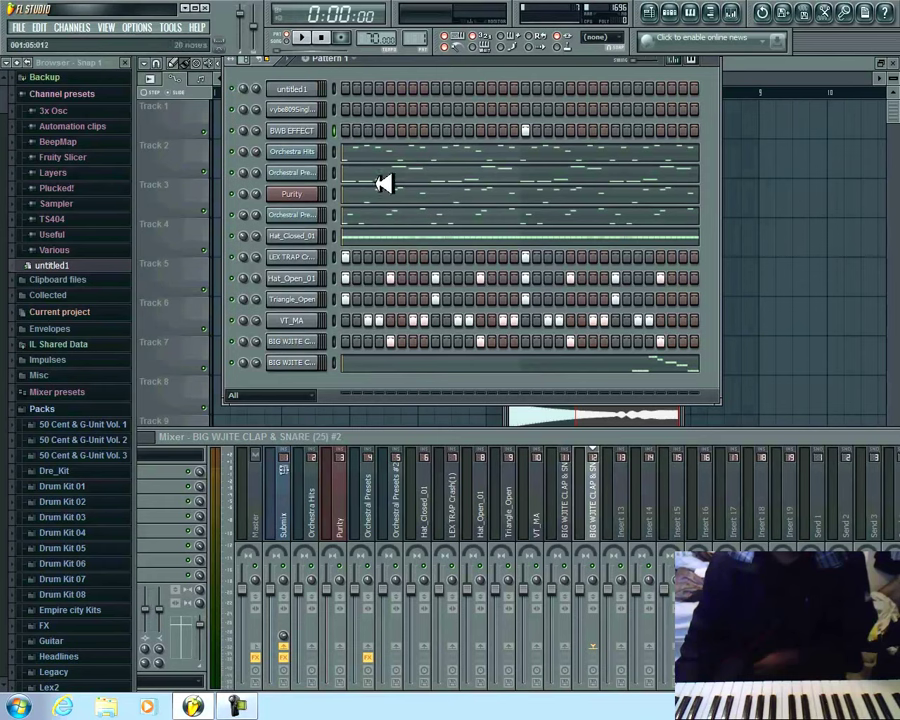
pyautogui.rightClick(622, 507)
pyautogui.moveTo(735, 496)
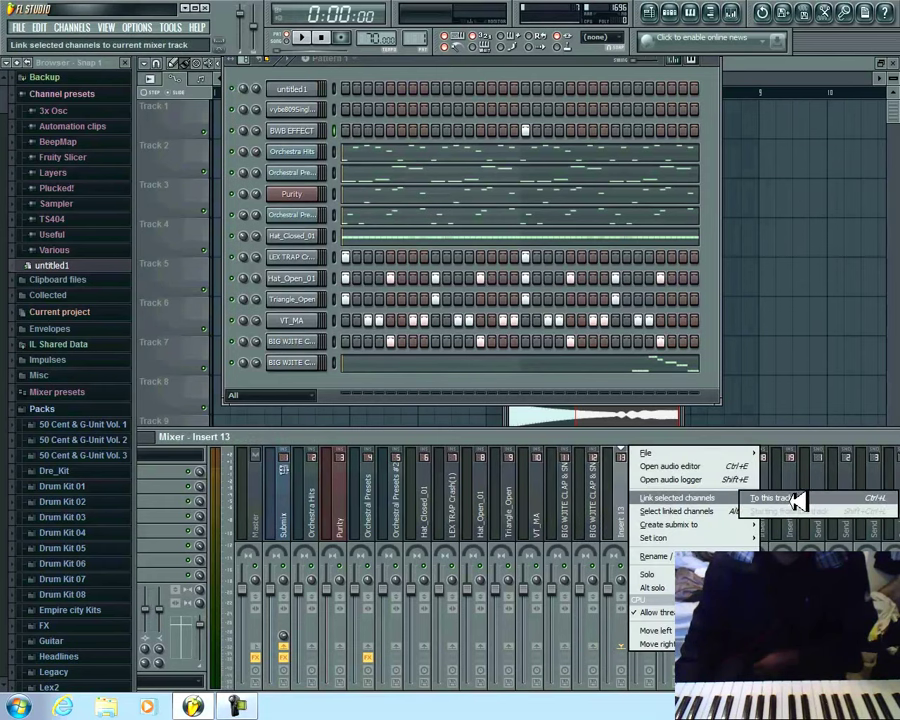
pyautogui.click(803, 498)
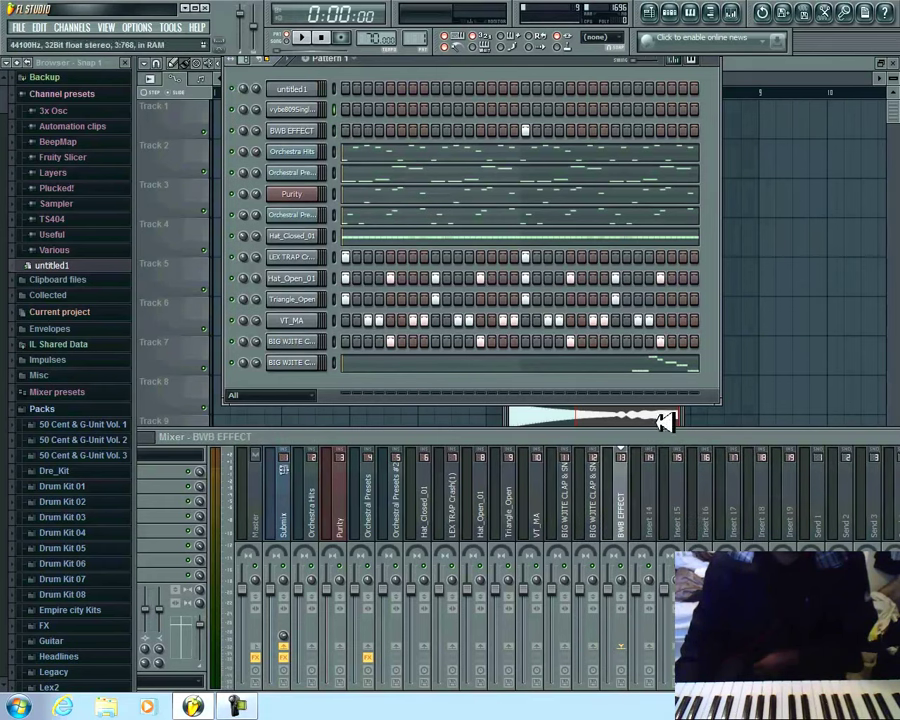
# Step: Link the vybe809SingleKick channel to mixer track 14 and the untitled1 channel to mixer track 15
pyautogui.rightClick(662, 500)
pyautogui.moveTo(760, 493)
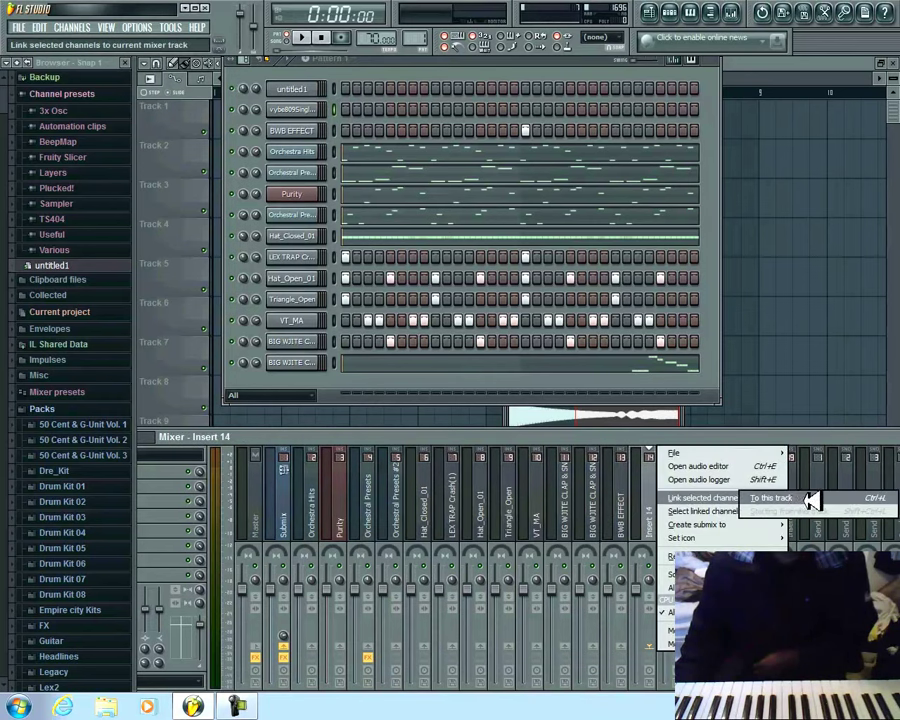
pyautogui.click(805, 497)
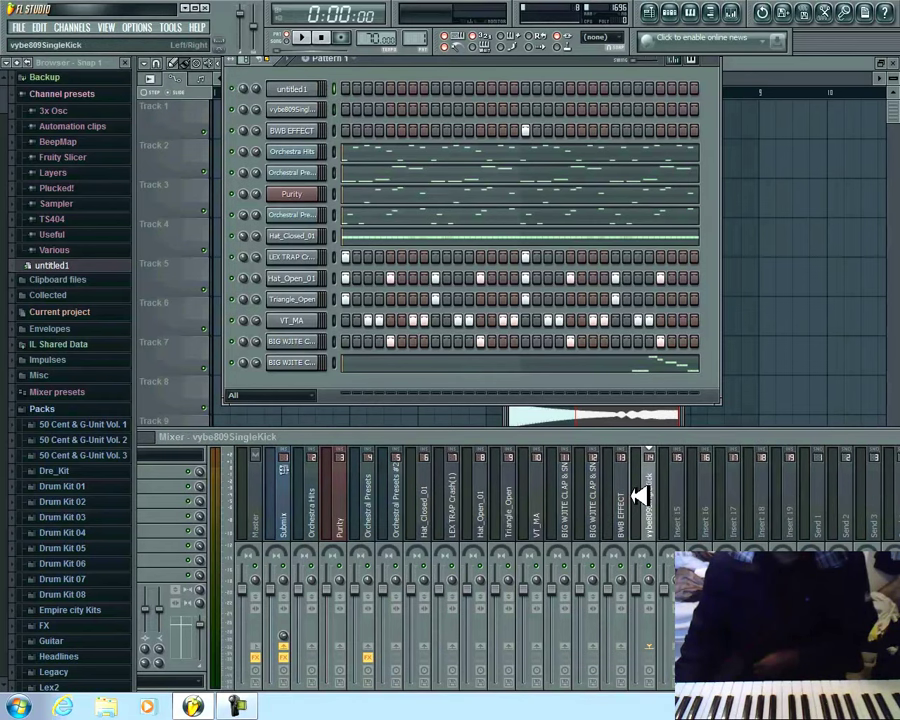
pyautogui.click(683, 521)
pyautogui.rightClick(683, 519)
pyautogui.moveTo(740, 497)
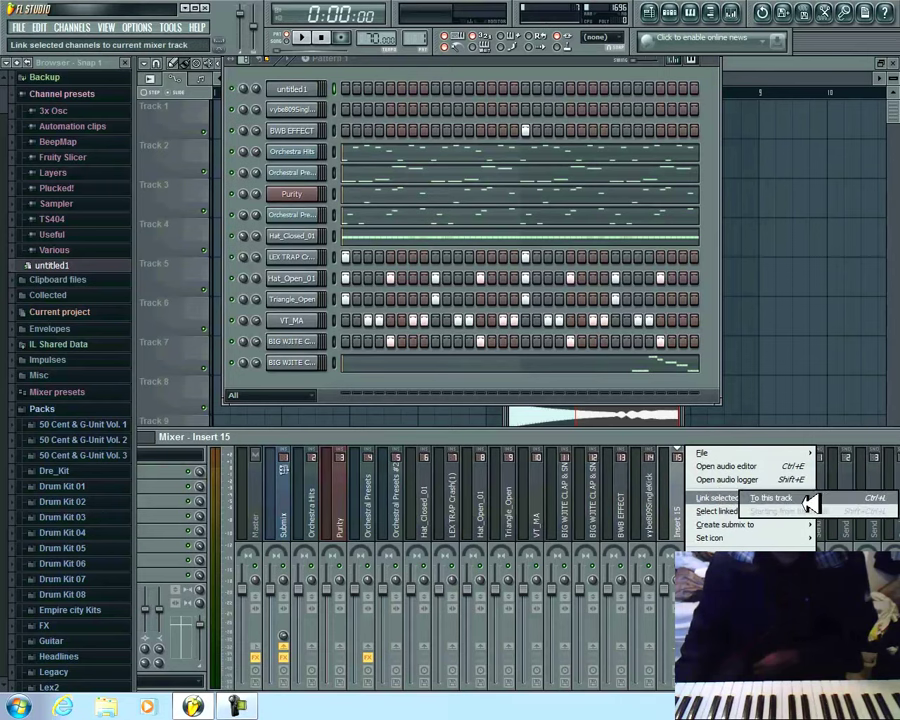
pyautogui.click(815, 497)
# Step: Load the EQUO effect into the first effect slot of the untitled1 mixer track
pyautogui.moveTo(328, 438); pyautogui.dragTo(502, 435)
pyautogui.click(252, 472)
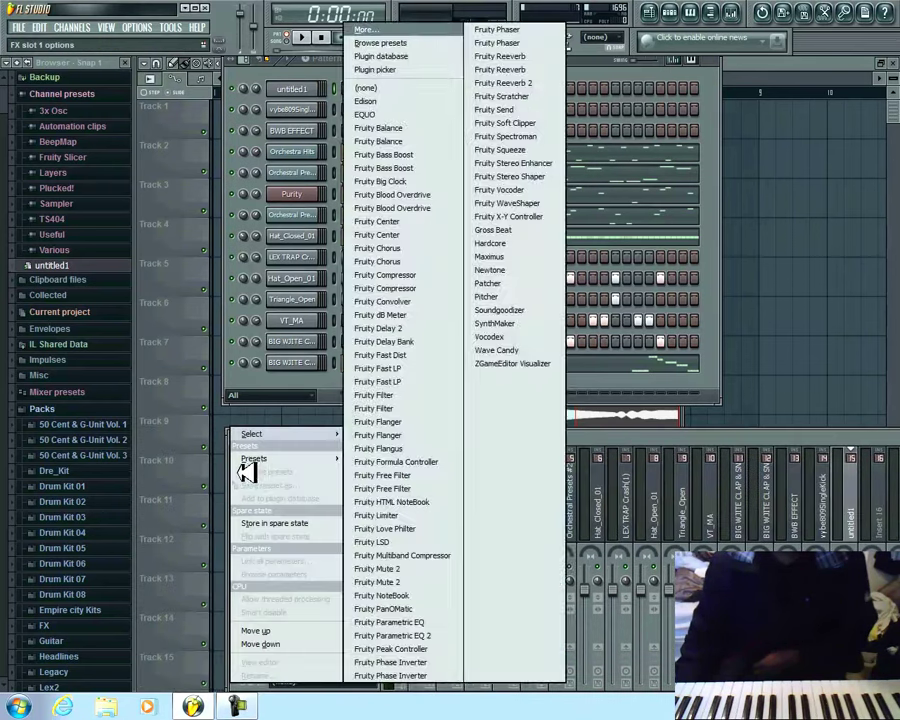
pyautogui.moveTo(277, 458)
pyautogui.moveTo(285, 433)
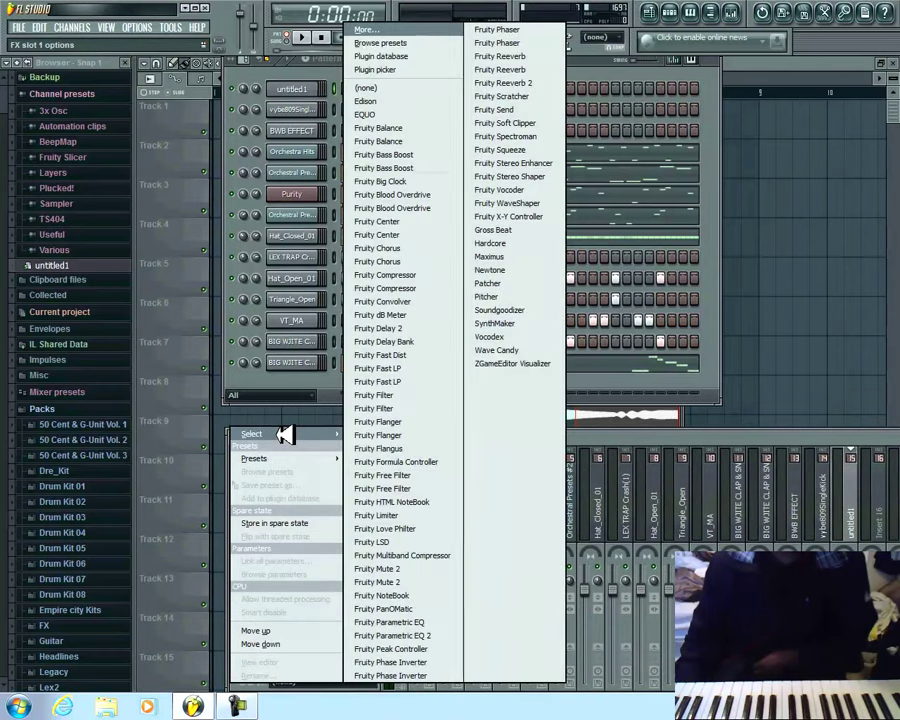
pyautogui.click(385, 116)
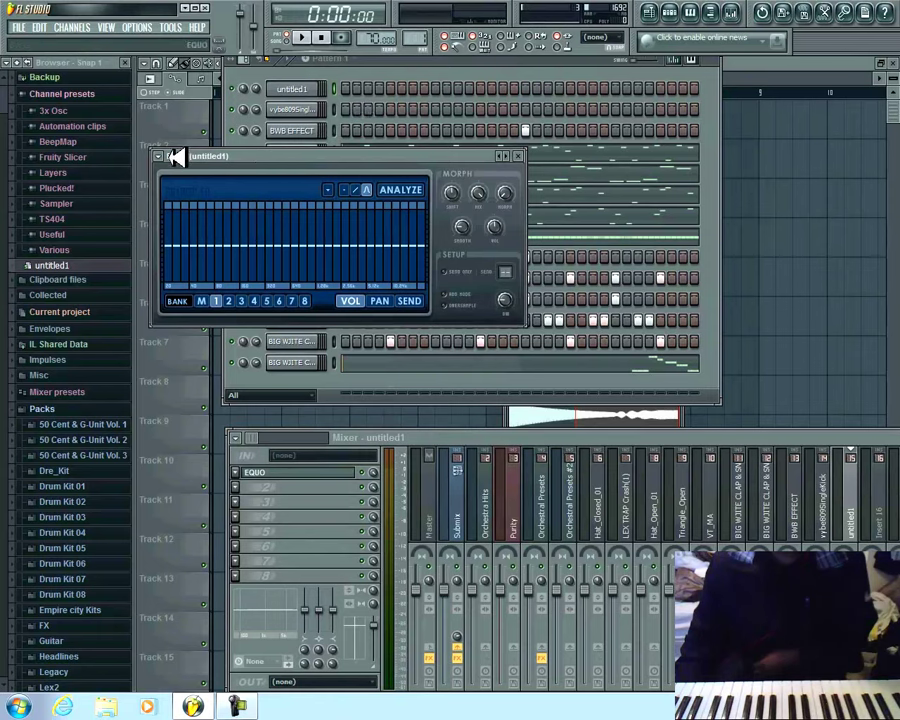
# Step: Apply the preset named untitled to the EQUO effect on the untitled1 track
pyautogui.click(175, 157)
pyautogui.moveTo(195, 194)
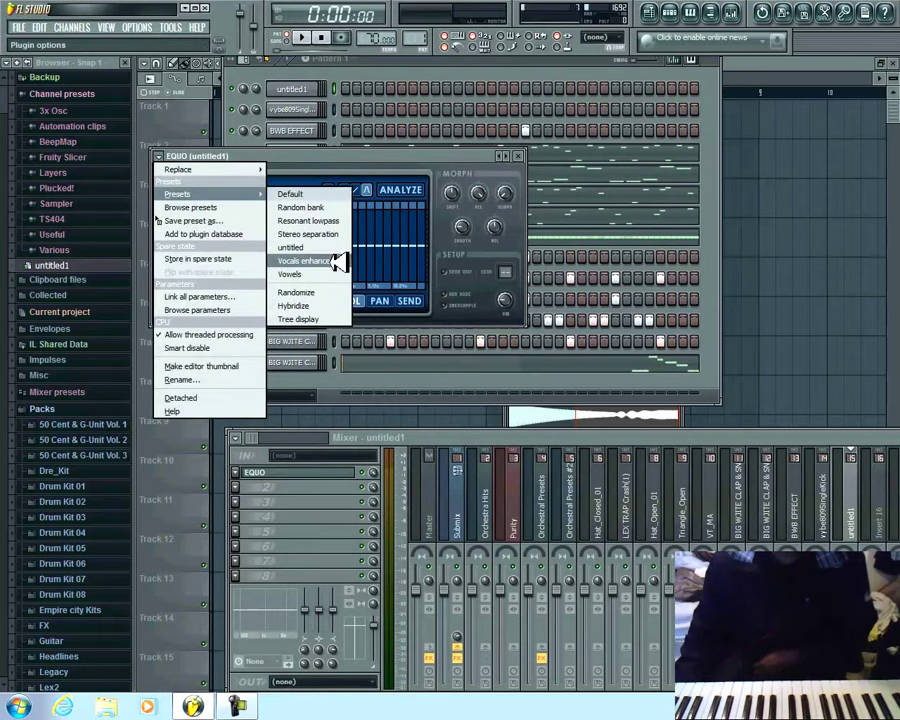
pyautogui.click(340, 247)
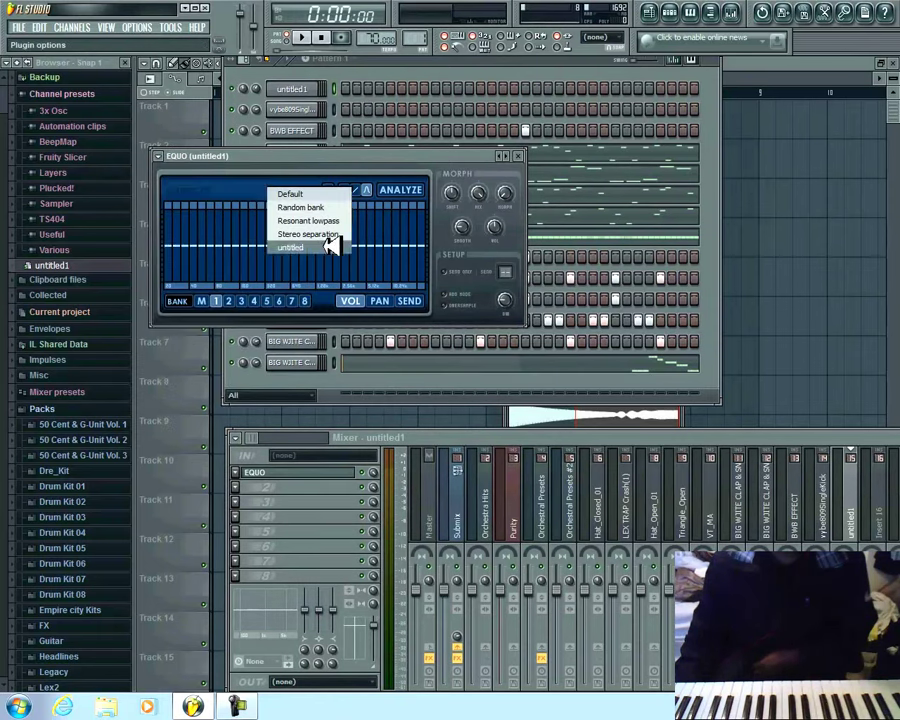
# Step: Close the EQUO window, the browser and the untitled1 channel settings, and arrange the step sequencer above the mixer
pyautogui.click(522, 157)
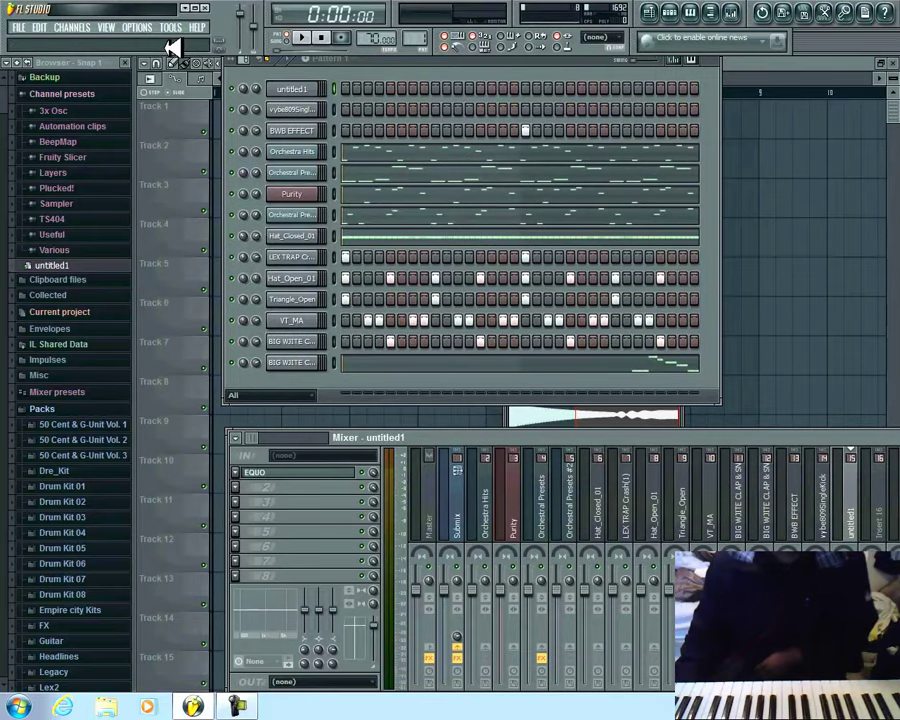
pyautogui.click(131, 62)
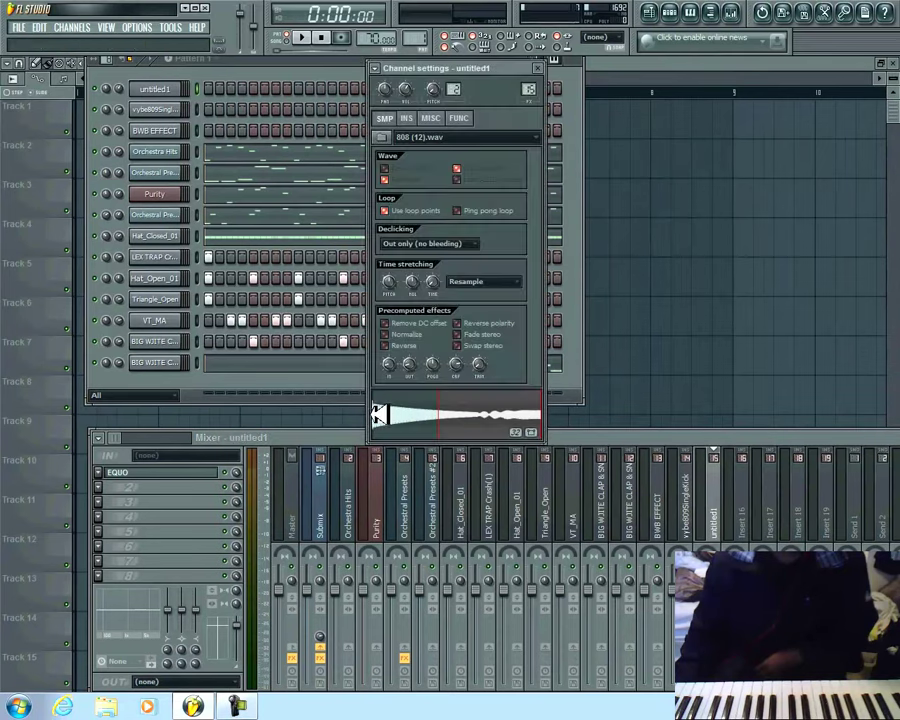
pyautogui.click(541, 67)
pyautogui.moveTo(437, 56); pyautogui.dragTo(613, 80)
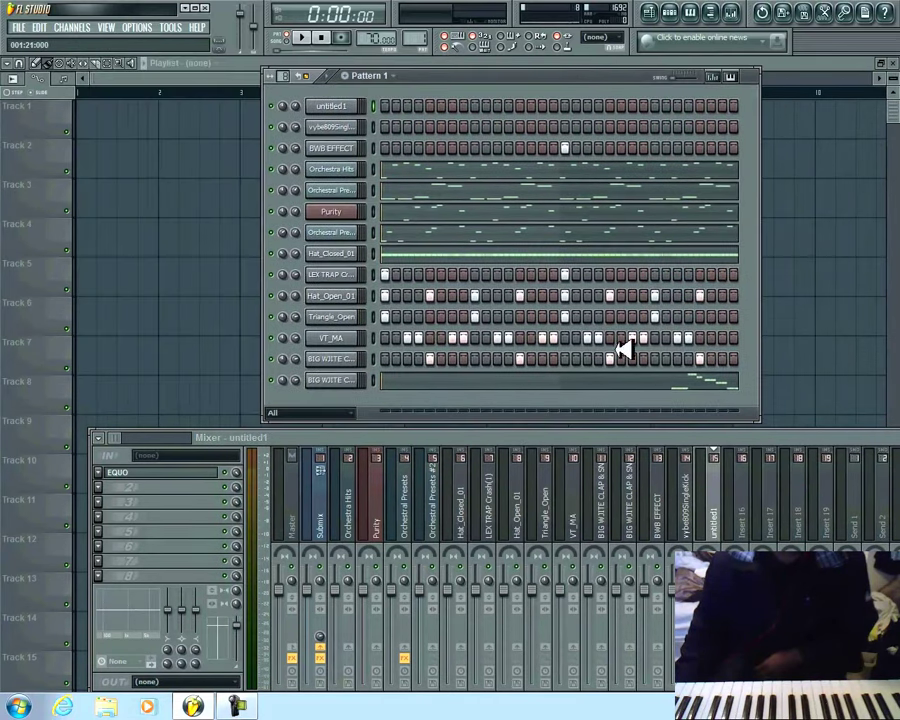
pyautogui.moveTo(626, 423); pyautogui.dragTo(546, 427)
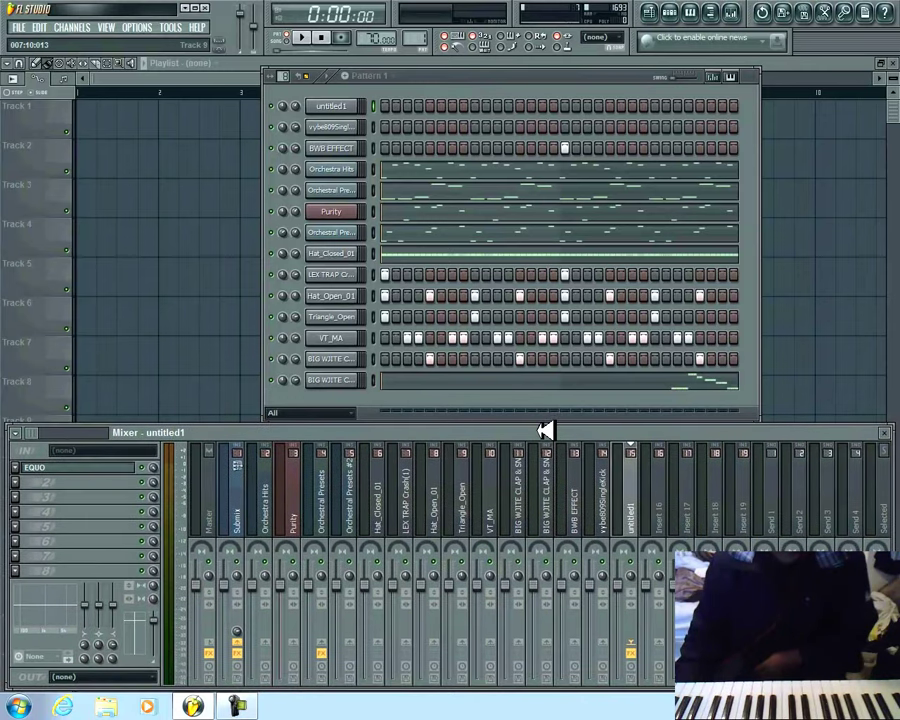
# Step: Play the pattern and raise the BWB EFFECT mixer track's volume to about 115% (3.4 dB)
pyautogui.click(310, 37)
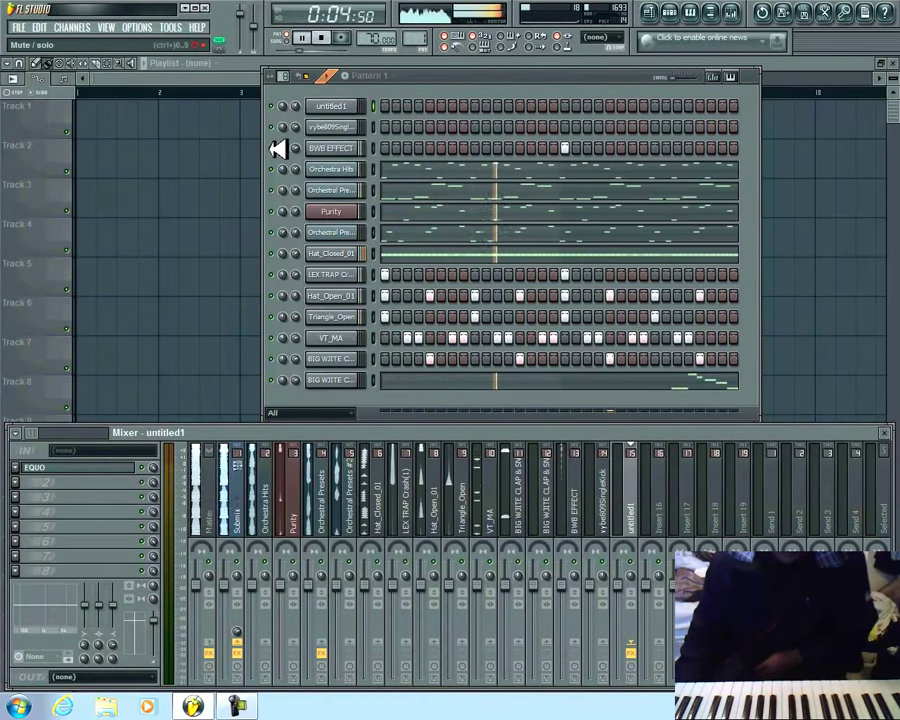
pyautogui.click(295, 148)
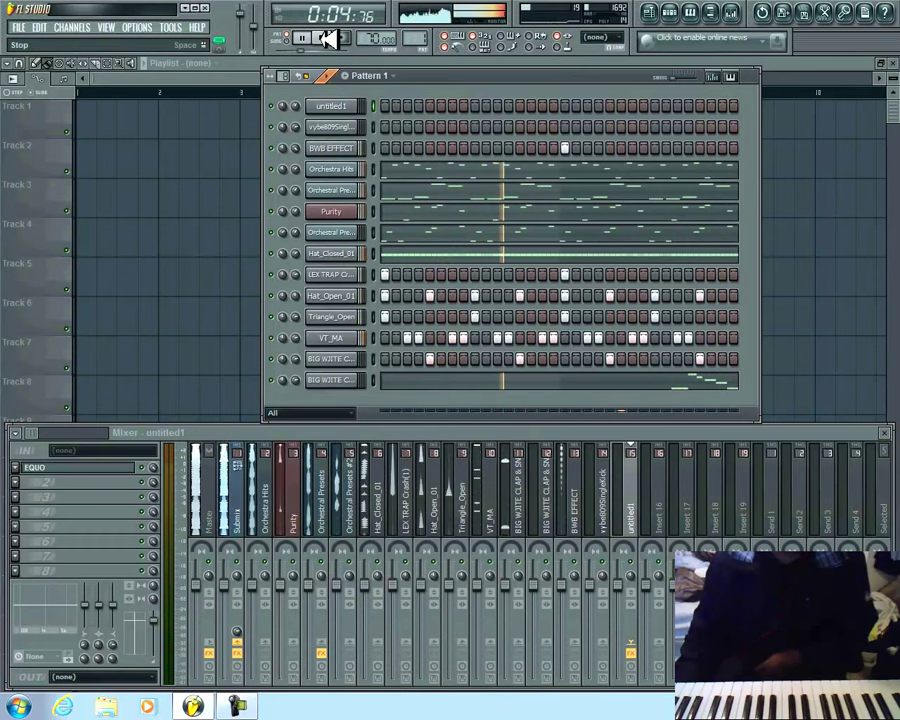
pyautogui.click(573, 560)
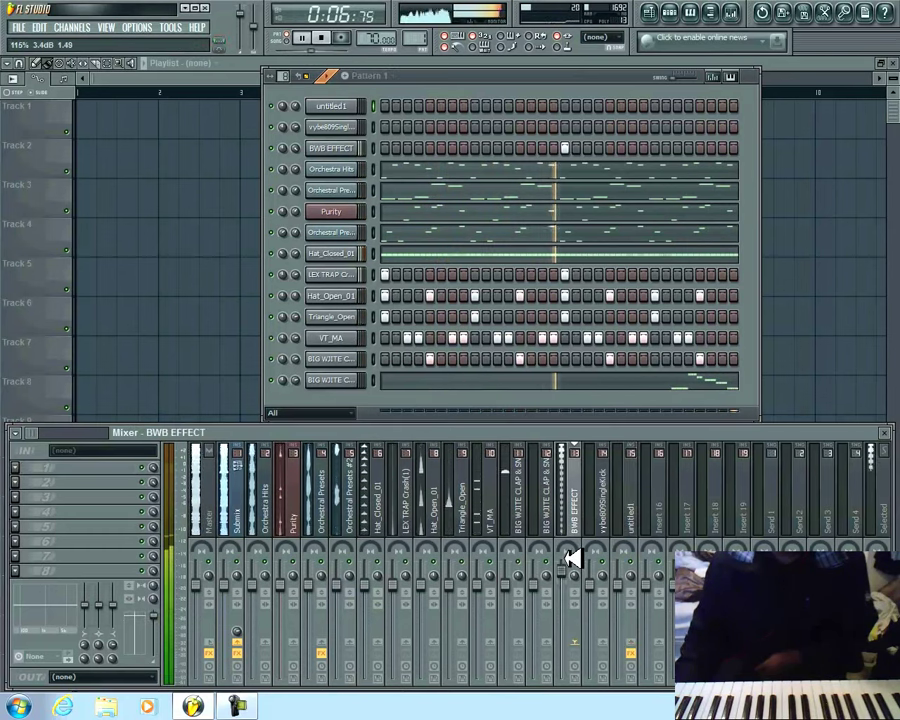
pyautogui.click(330, 37)
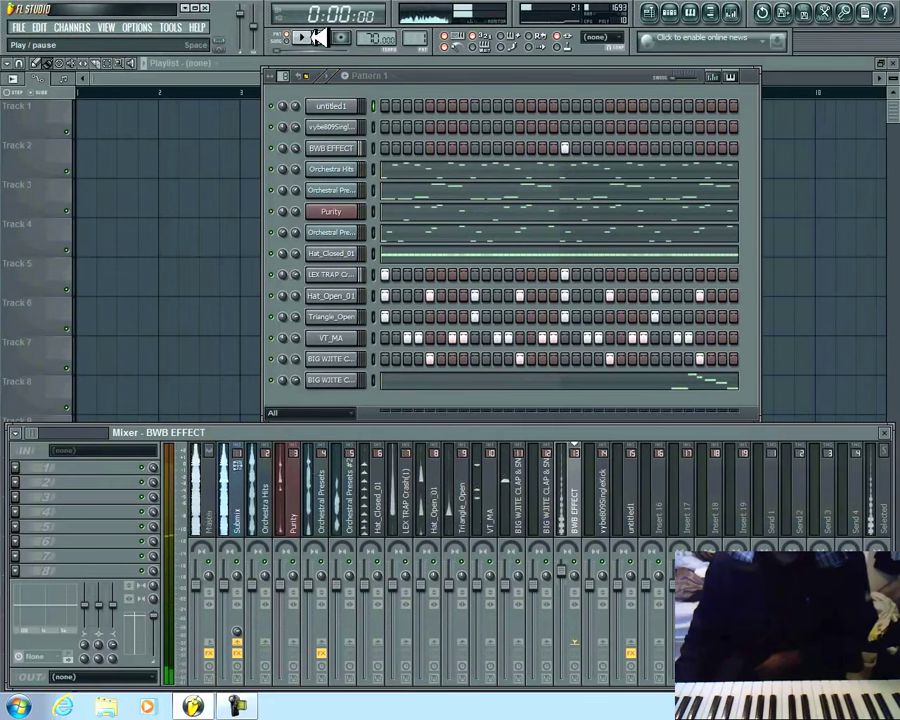
pyautogui.click(273, 147)
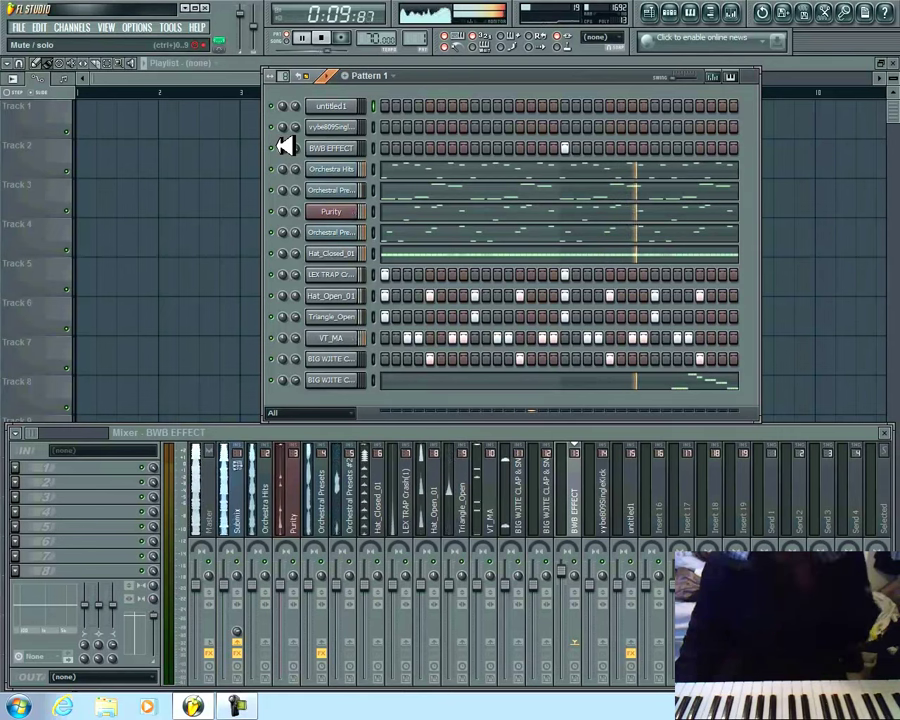
pyautogui.click(565, 568)
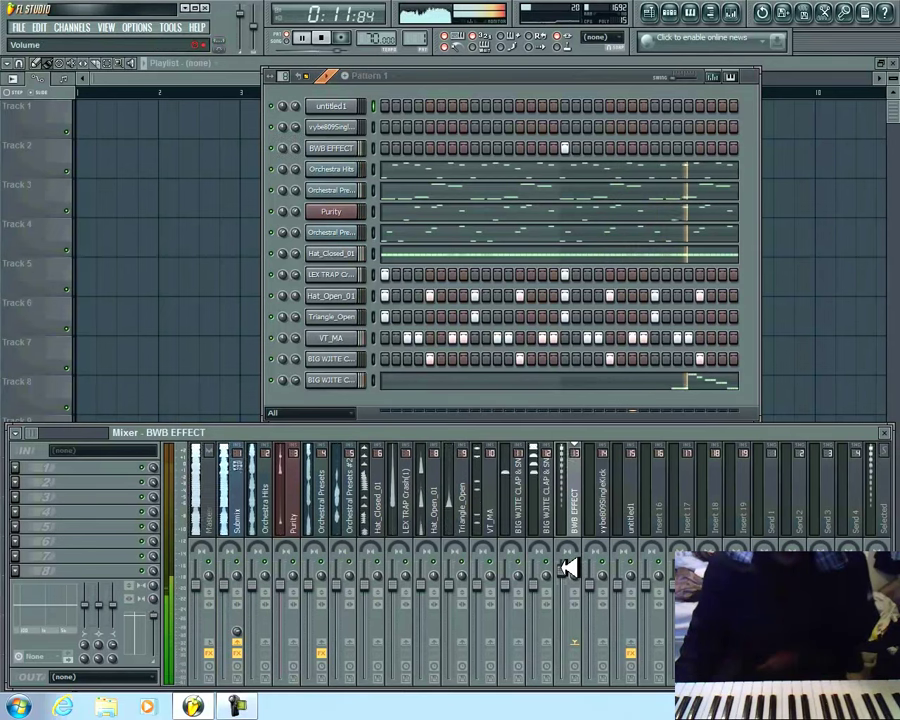
pyautogui.click(322, 38)
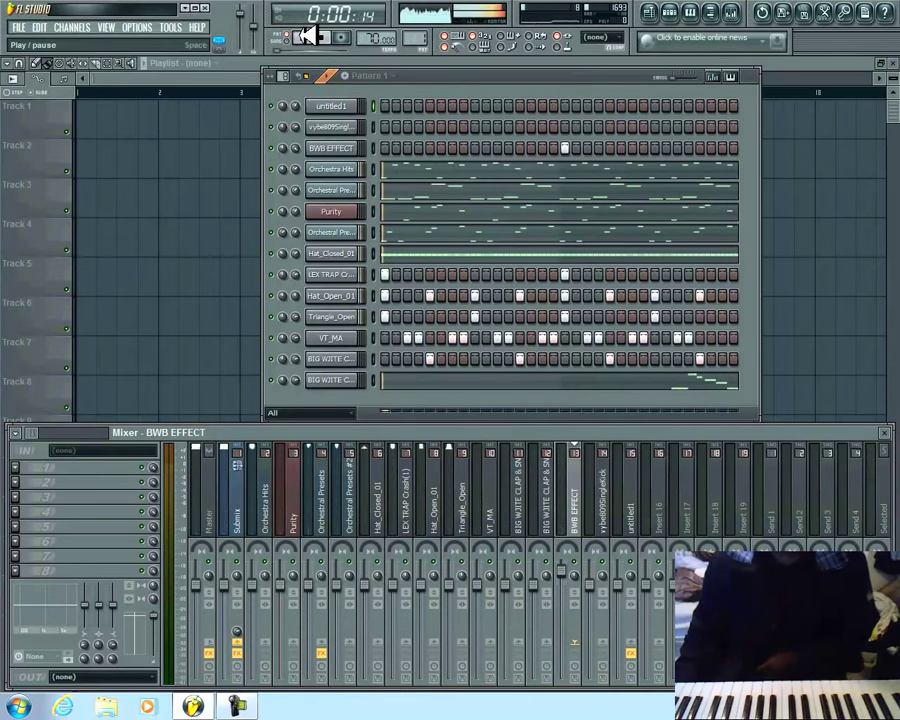
# Step: Adjust the channel volumes of Orchestra Hits, the lower Orchestral Presets, the last BIG WJITE CLAP & SNARE, VT_MA and Hat_Open_01 during playback
pyautogui.moveTo(296, 169); pyautogui.dragTo(297, 190)
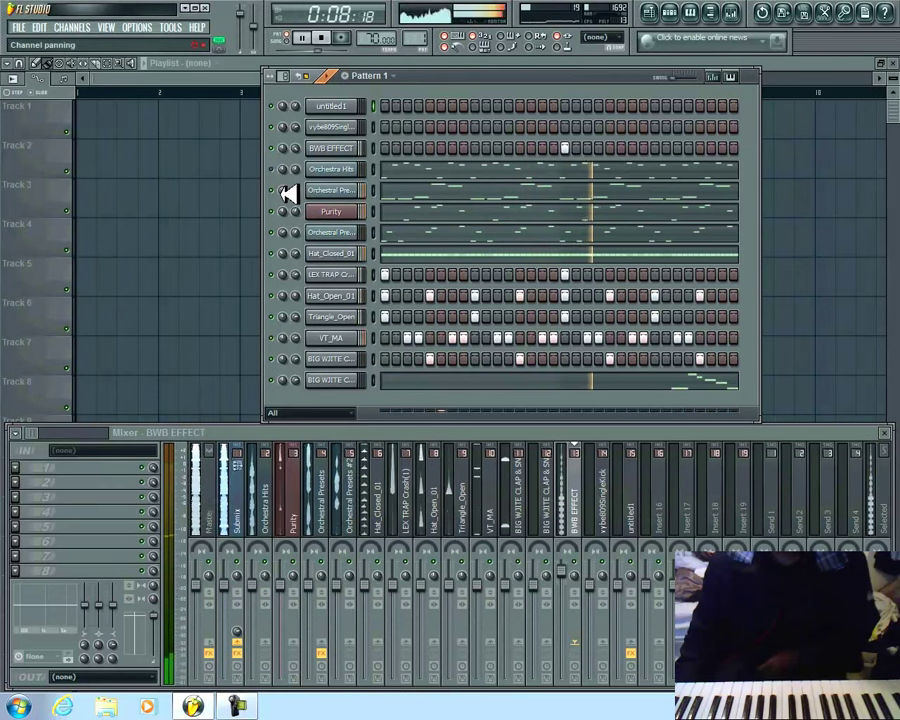
pyautogui.moveTo(303, 230); pyautogui.dragTo(305, 257)
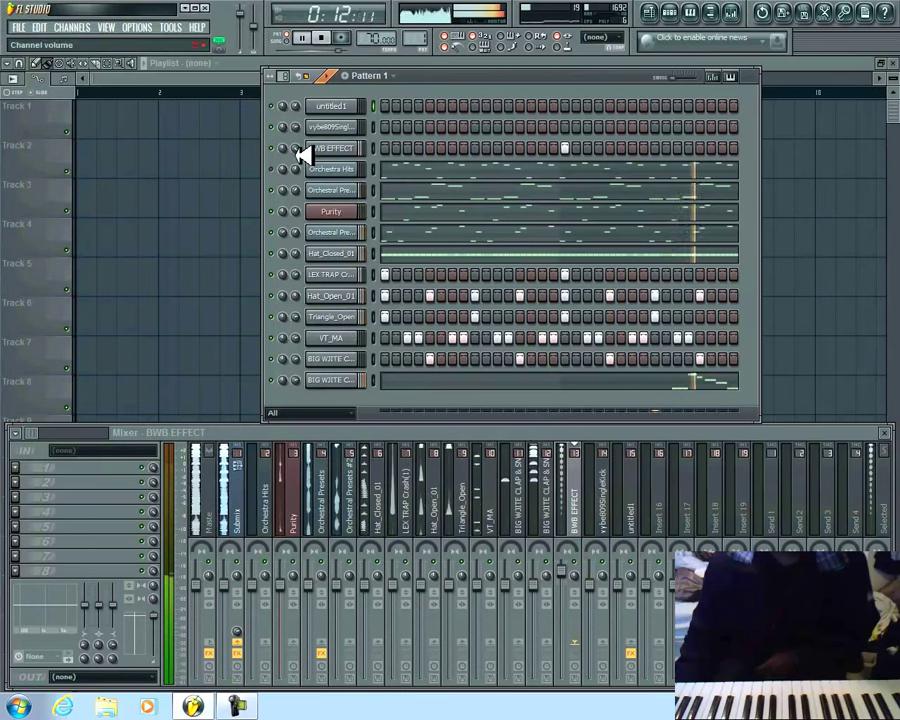
pyautogui.moveTo(297, 380); pyautogui.dragTo(315, 398)
pyautogui.moveTo(298, 337); pyautogui.dragTo(304, 373)
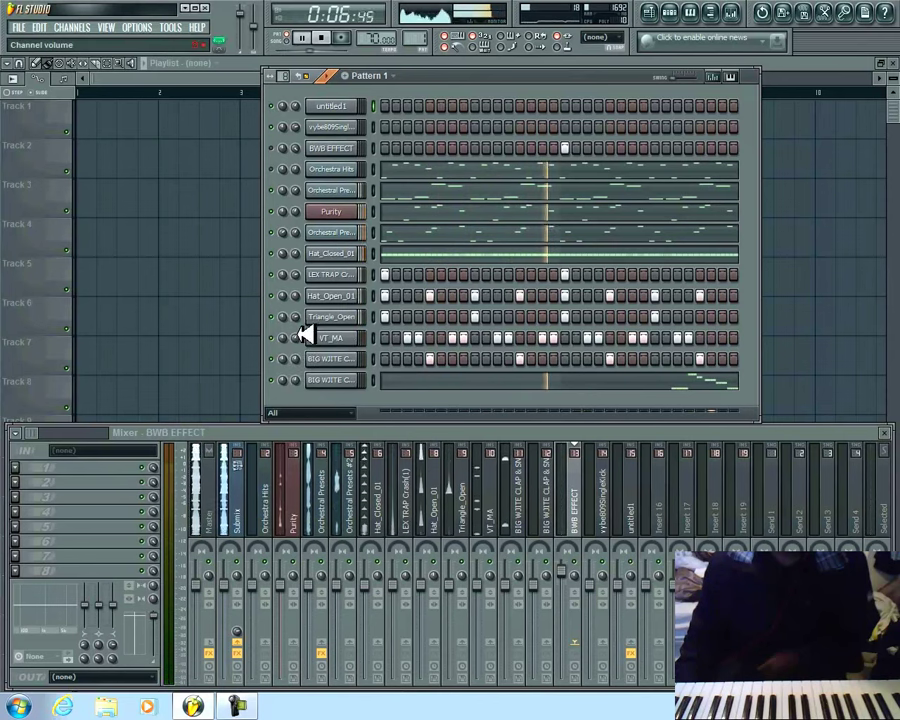
pyautogui.moveTo(299, 297)
pyautogui.mouseDown()
pyautogui.moveTo(300, 331)
pyautogui.moveTo(305, 291)
pyautogui.moveTo(307, 308)
pyautogui.moveTo(307, 299)
pyautogui.mouseUp()
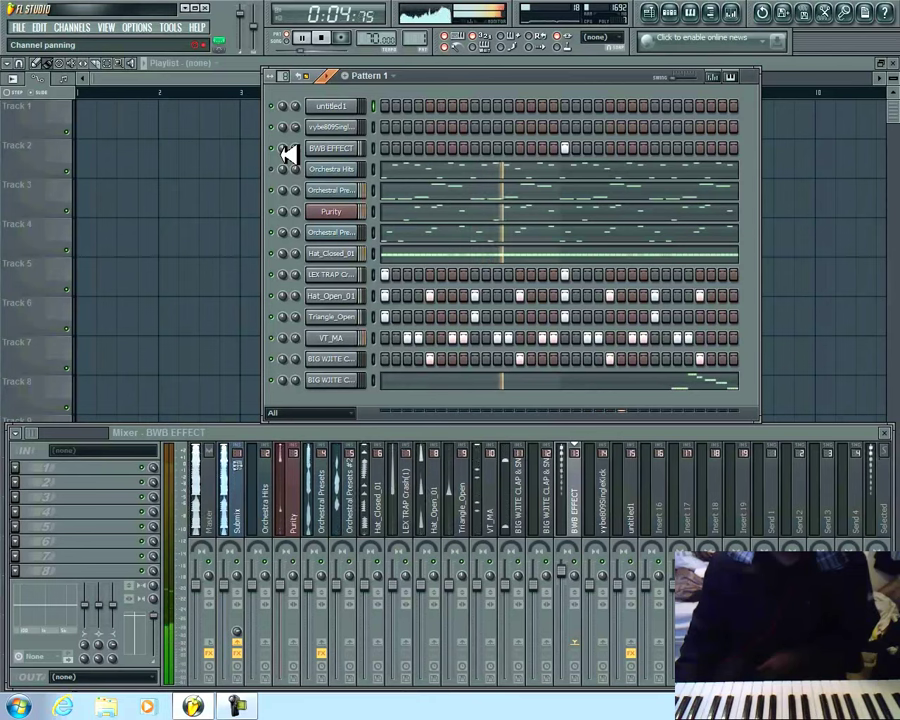
pyautogui.click(325, 38)
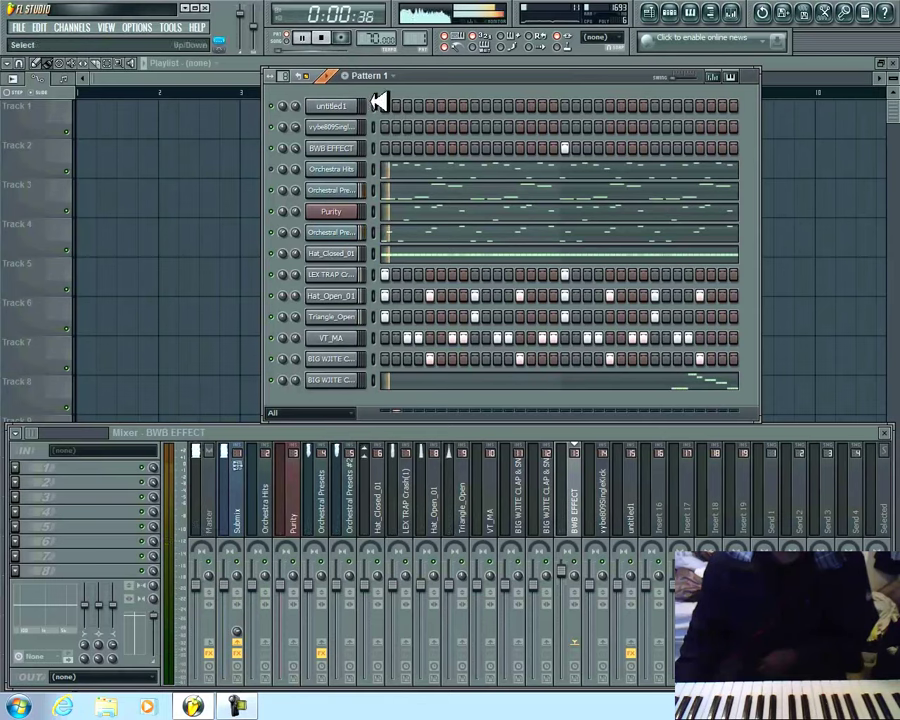
# Step: Program the vybe809SingleKick channel with hits on steps 1, 4, 10, 11, 16, 17, 20, 26, 27 and 32
pyautogui.click(421, 131)
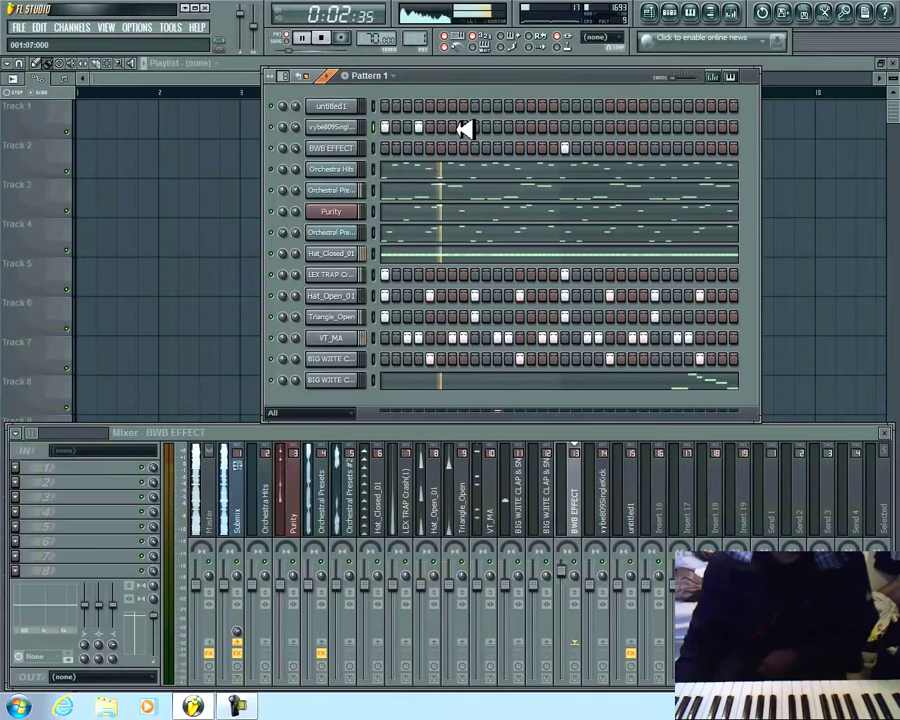
pyautogui.click(486, 131)
pyautogui.click(498, 130)
pyautogui.rightClick(498, 130)
pyautogui.rightClick(486, 130)
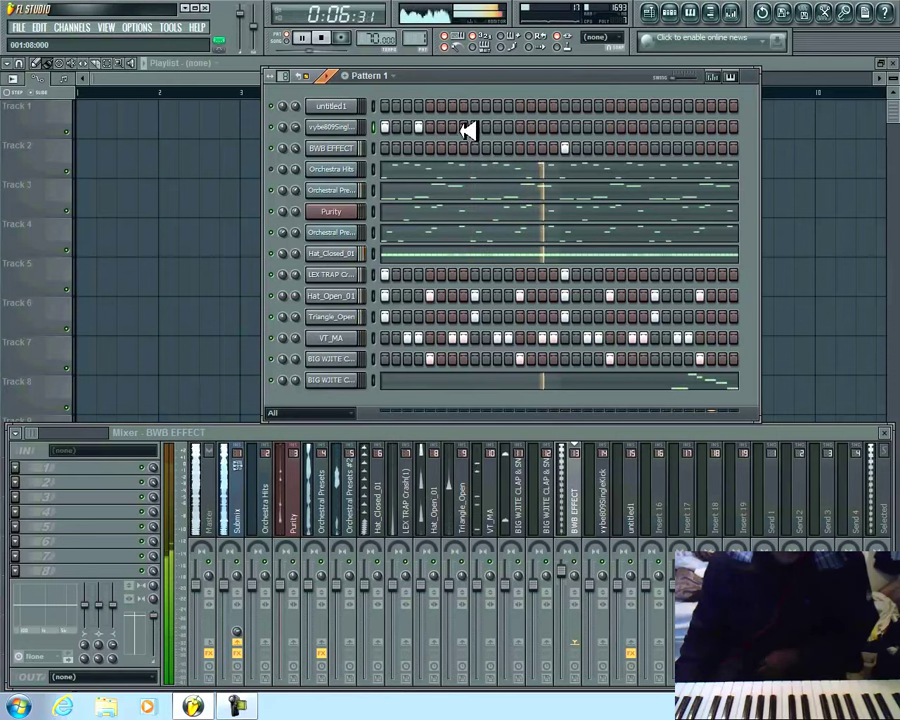
pyautogui.click(486, 130)
pyautogui.click(498, 130)
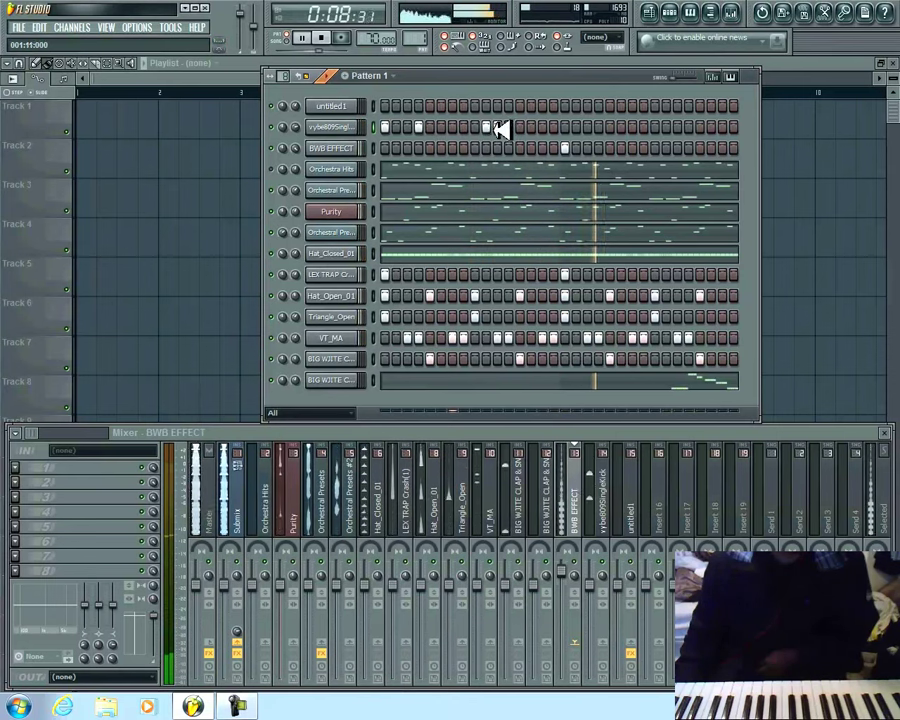
pyautogui.click(566, 128)
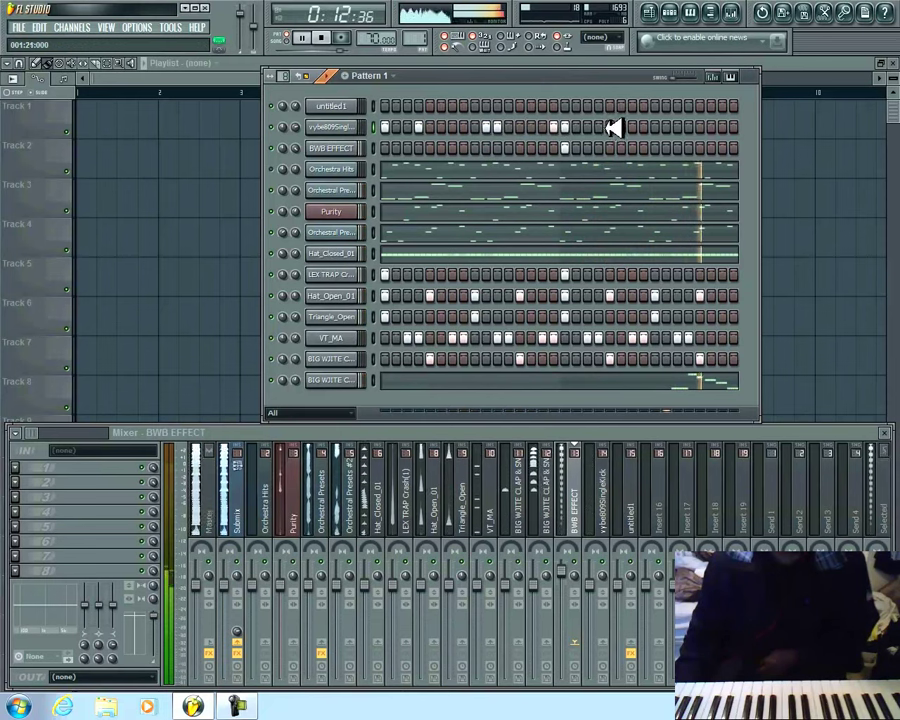
pyautogui.click(599, 128)
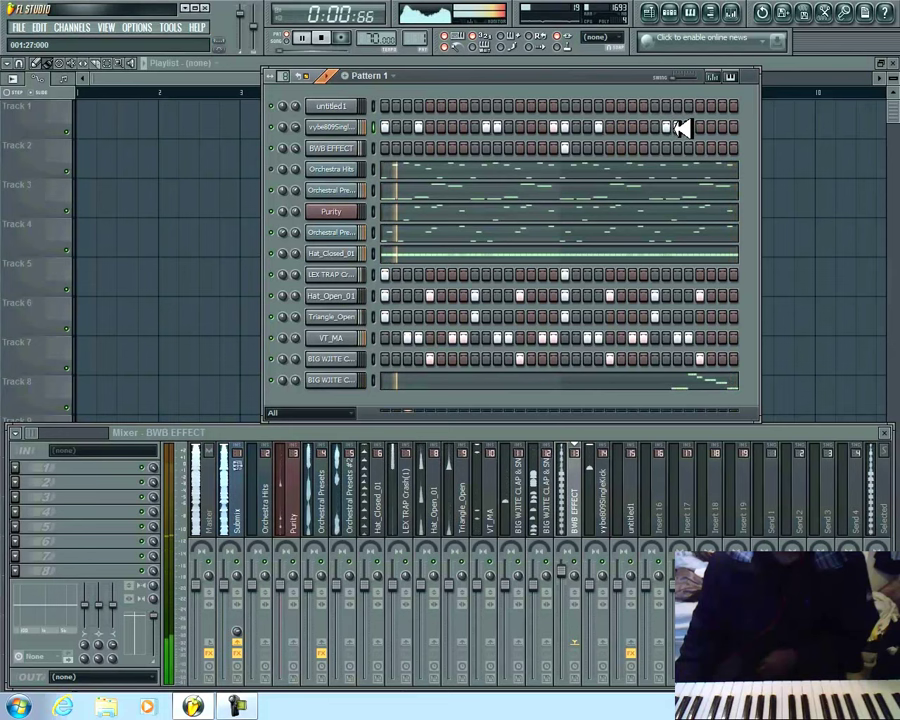
pyautogui.click(734, 128)
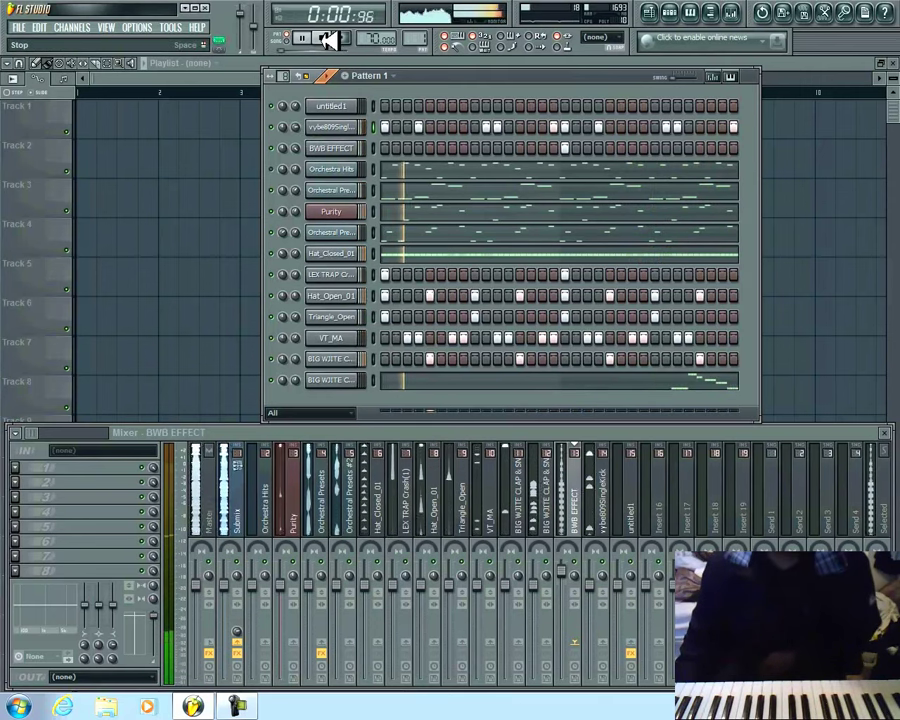
pyautogui.rightClick(350, 126)
pyautogui.moveTo(412, 273)
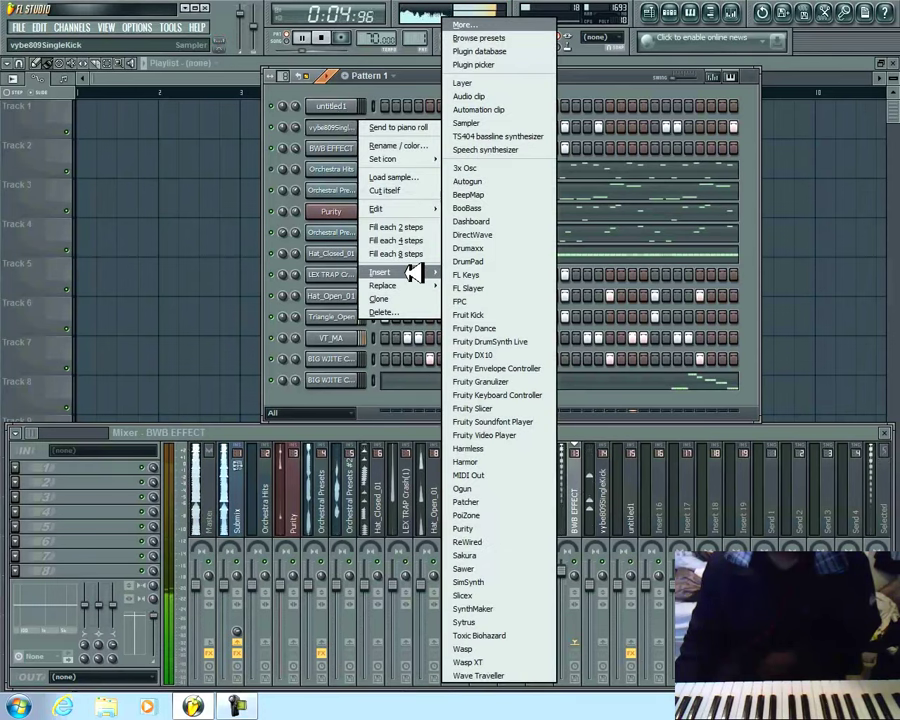
pyautogui.click(381, 98)
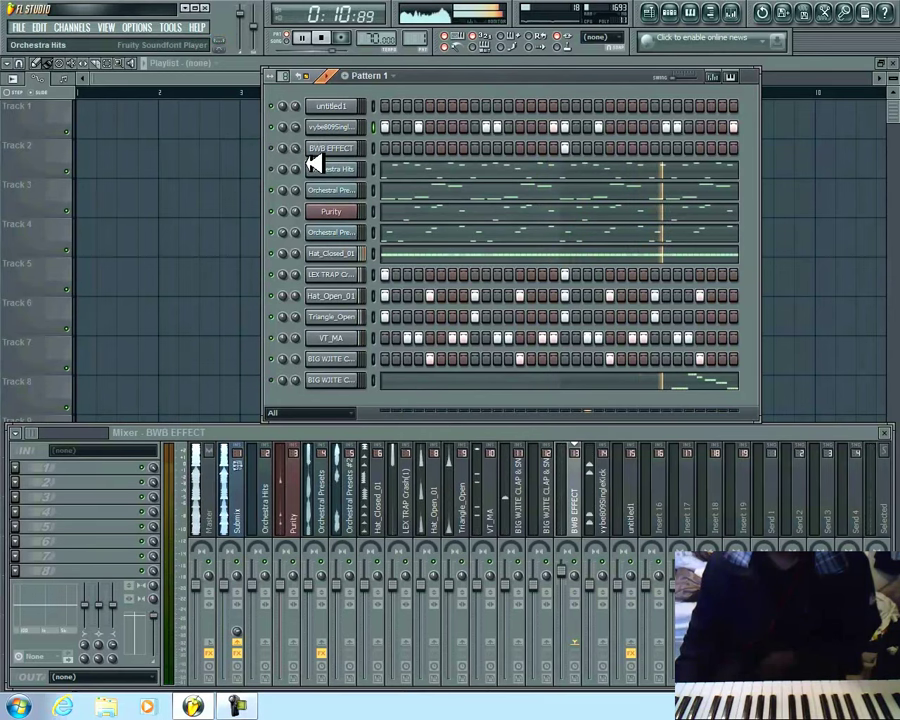
# Step: Check the untitled1 channel's settings and delete that channel from the step sequencer
pyautogui.click(597, 577)
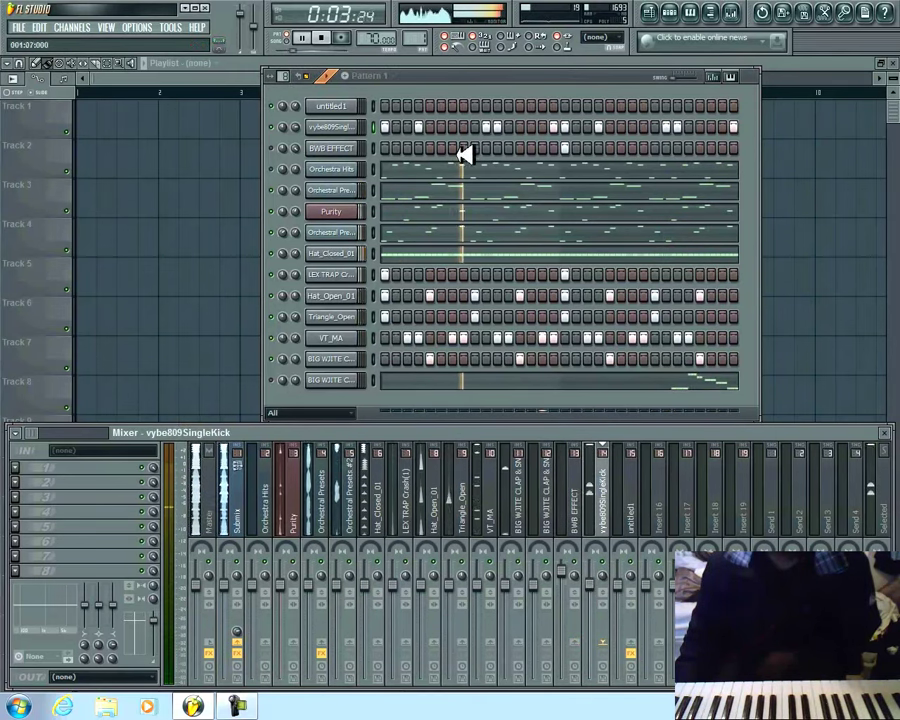
pyautogui.click(356, 105)
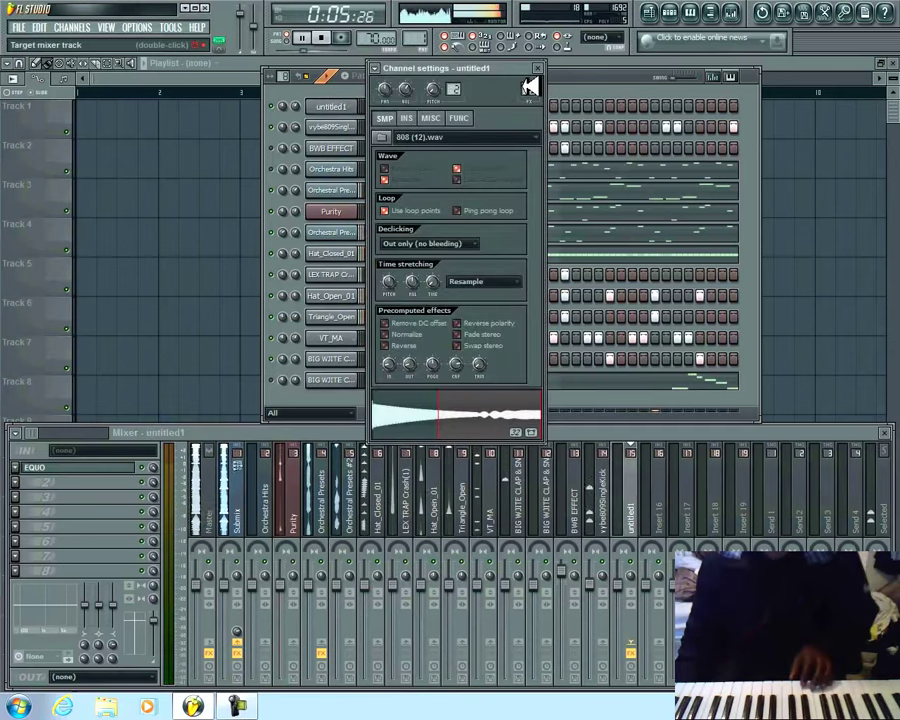
pyautogui.click(529, 86)
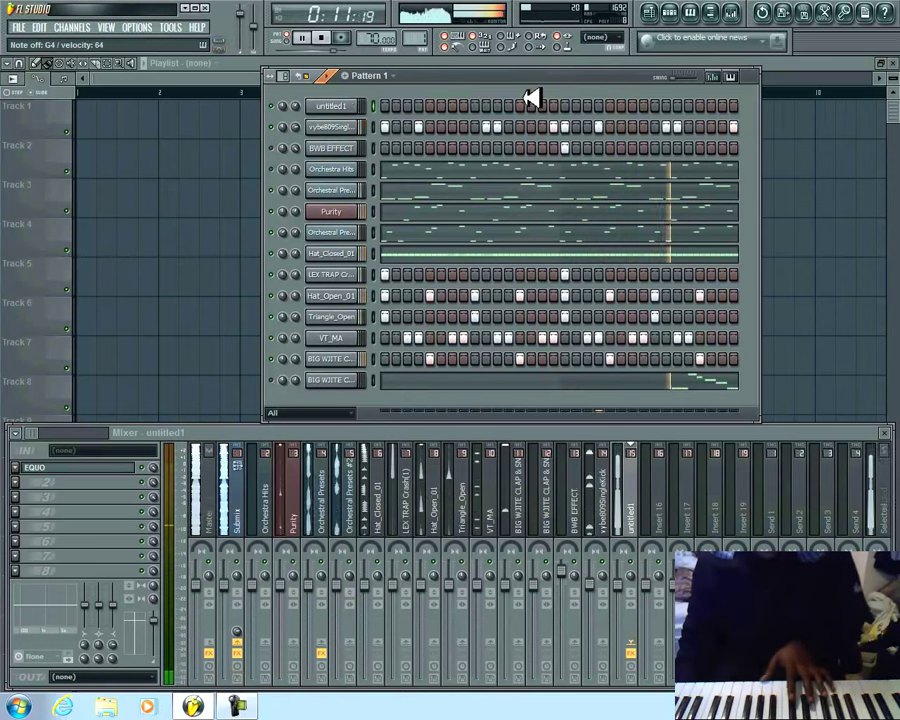
pyautogui.rightClick(333, 107)
pyautogui.click(418, 290)
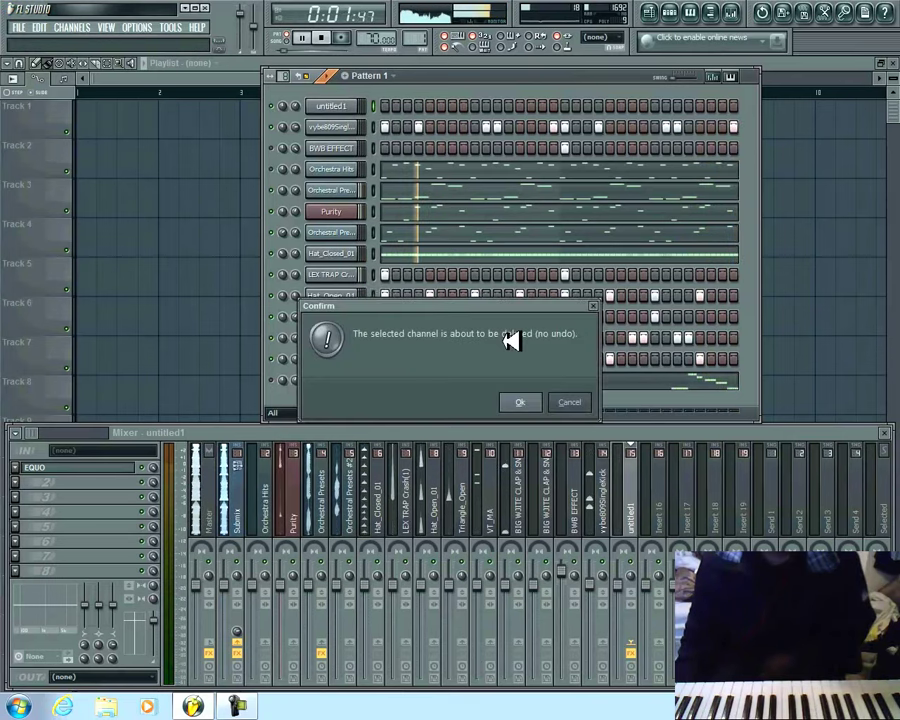
pyautogui.click(525, 402)
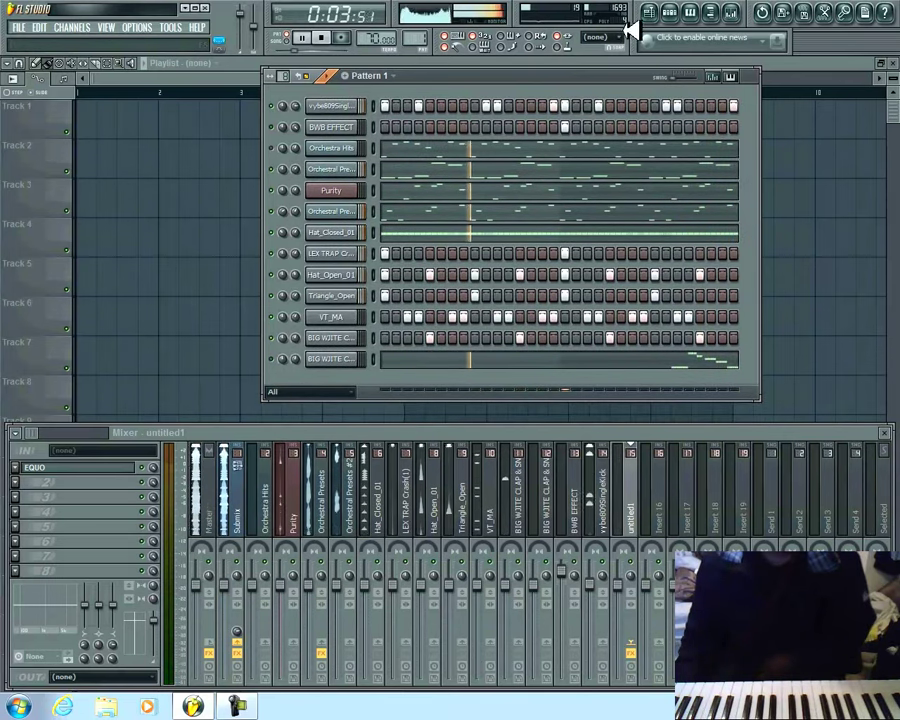
# Step: Add the 808 (12) sample from the browser's lex 3 folder as a new channel above vybe809SingleKick and set it to cut itself
pyautogui.click(711, 12)
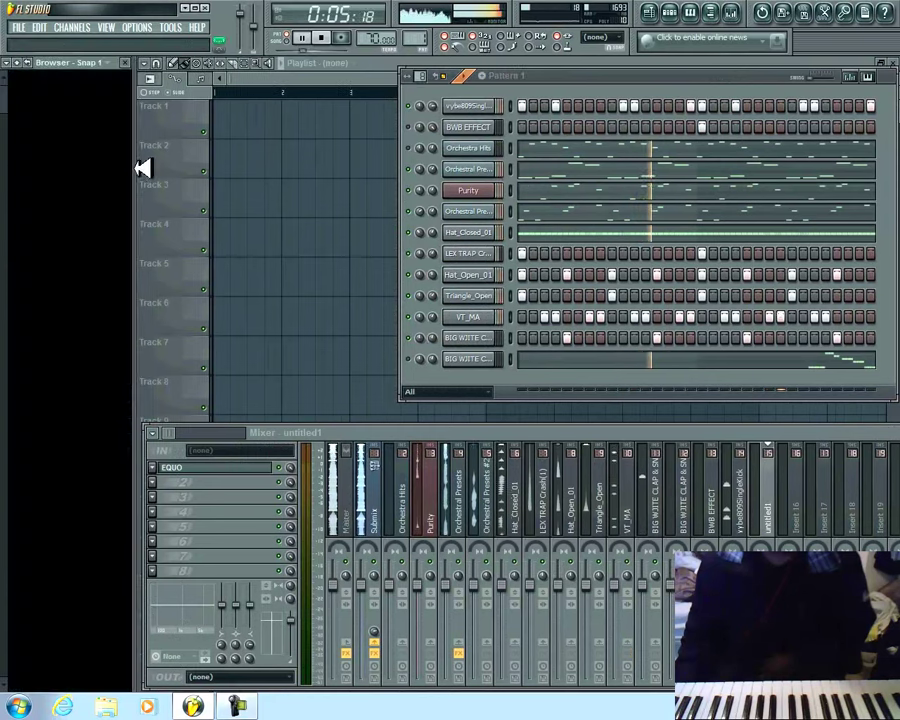
pyautogui.moveTo(8, 85); pyautogui.dragTo(20, 258)
pyautogui.moveTo(60, 289); pyautogui.dragTo(495, 97)
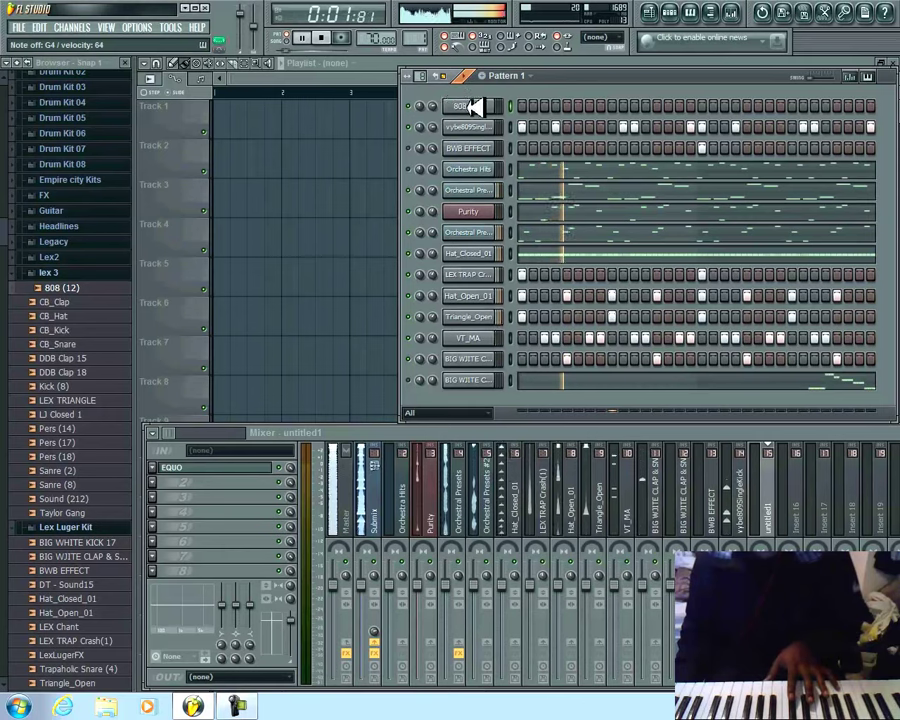
pyautogui.rightClick(484, 106)
pyautogui.click(521, 170)
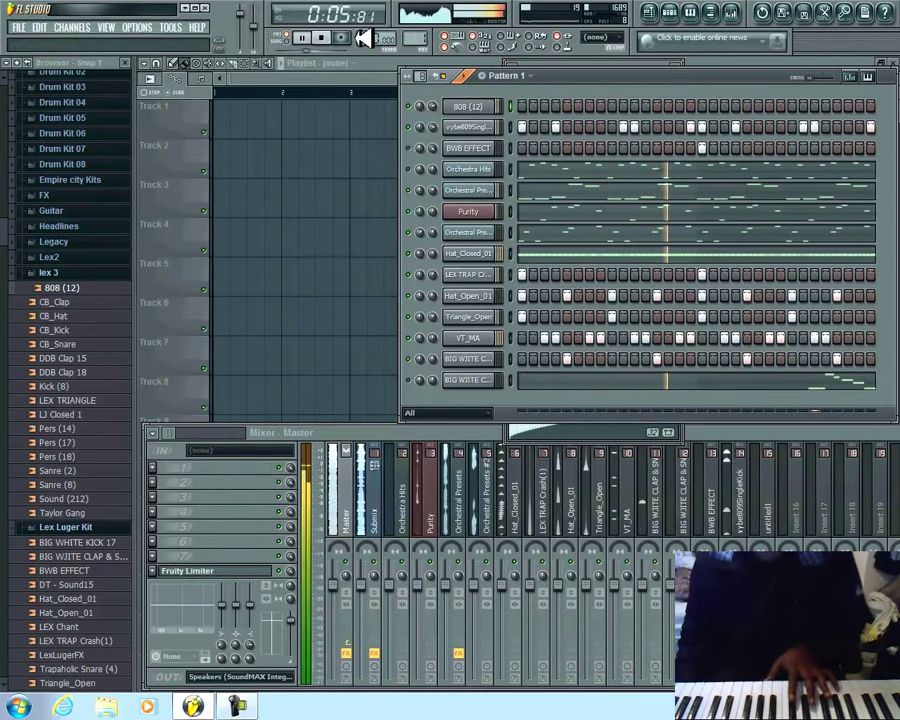
# Step: Stop playback and link the 808 (12) channel to mixer track 15, which holds the EQUO effect
pyautogui.click(330, 39)
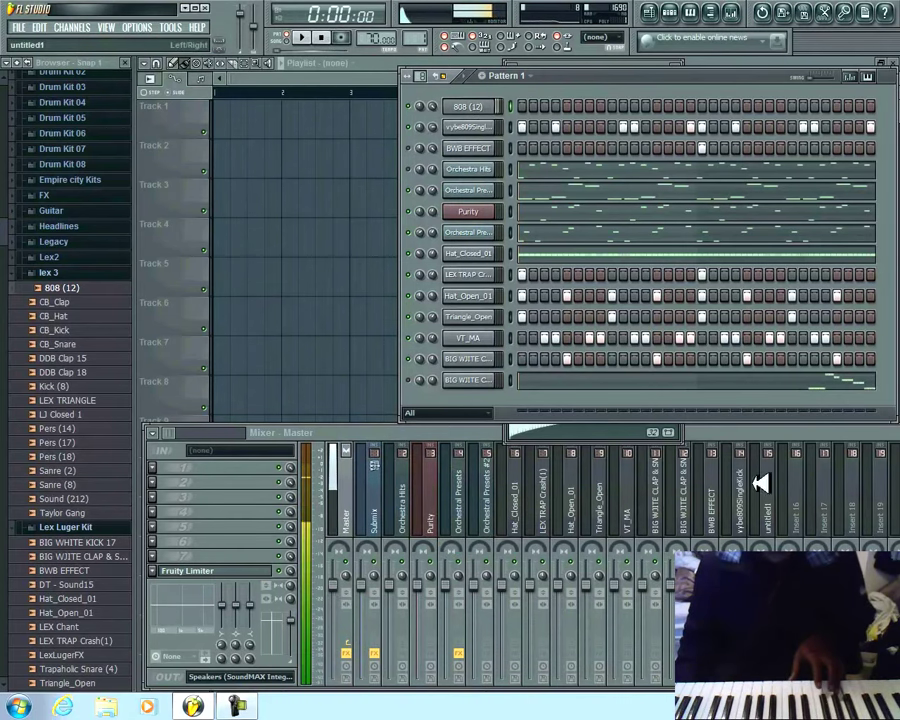
pyautogui.rightClick(777, 513)
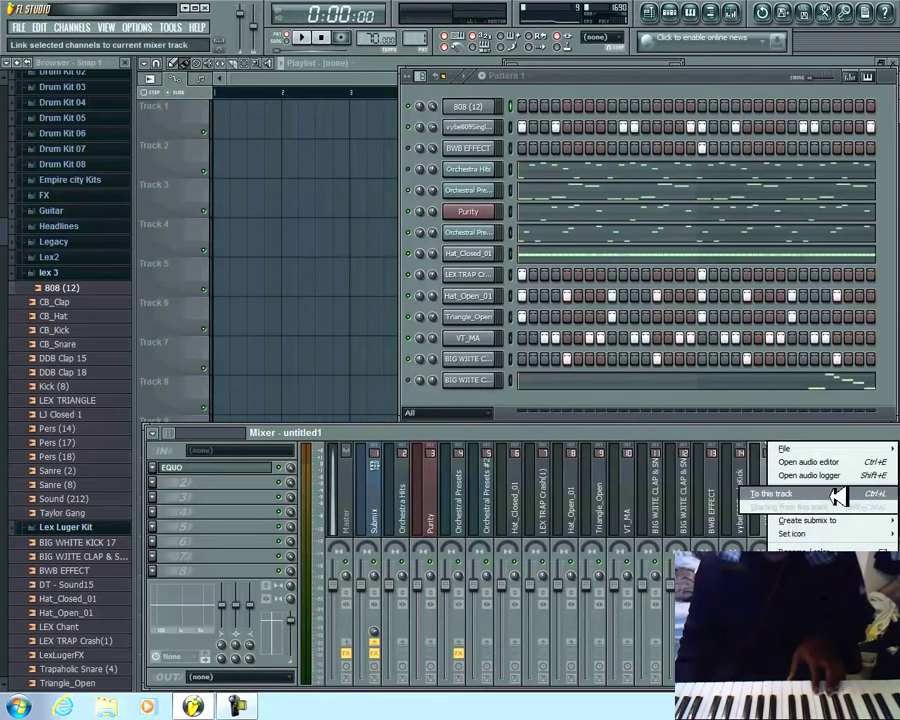
pyautogui.click(858, 494)
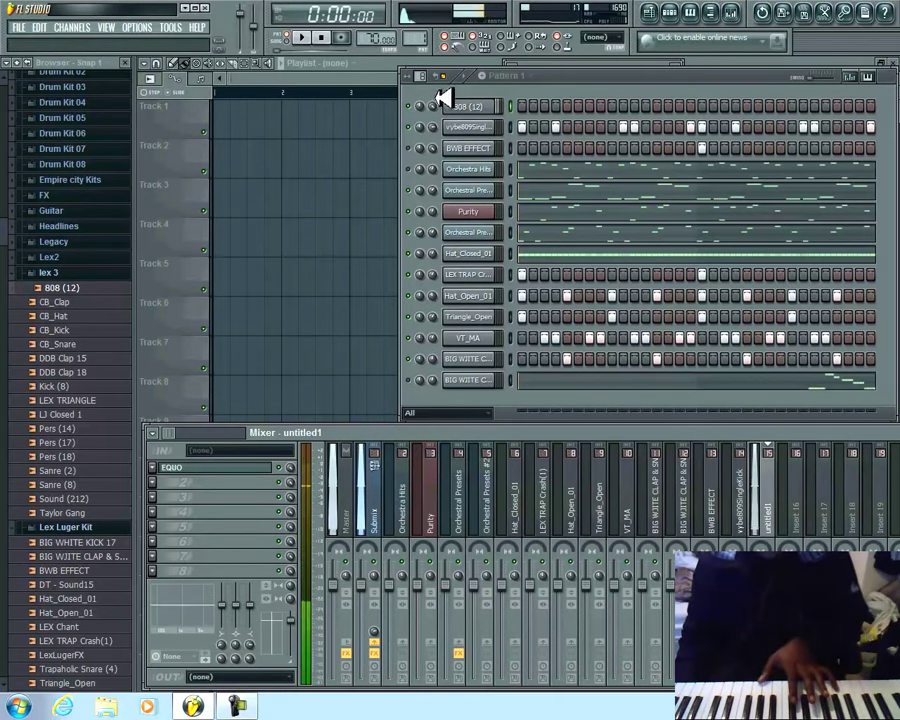
# Step: Play the pattern while rehearsing the 808 (12) line on the MIDI keyboard, and stop playback
pyautogui.click(446, 127)
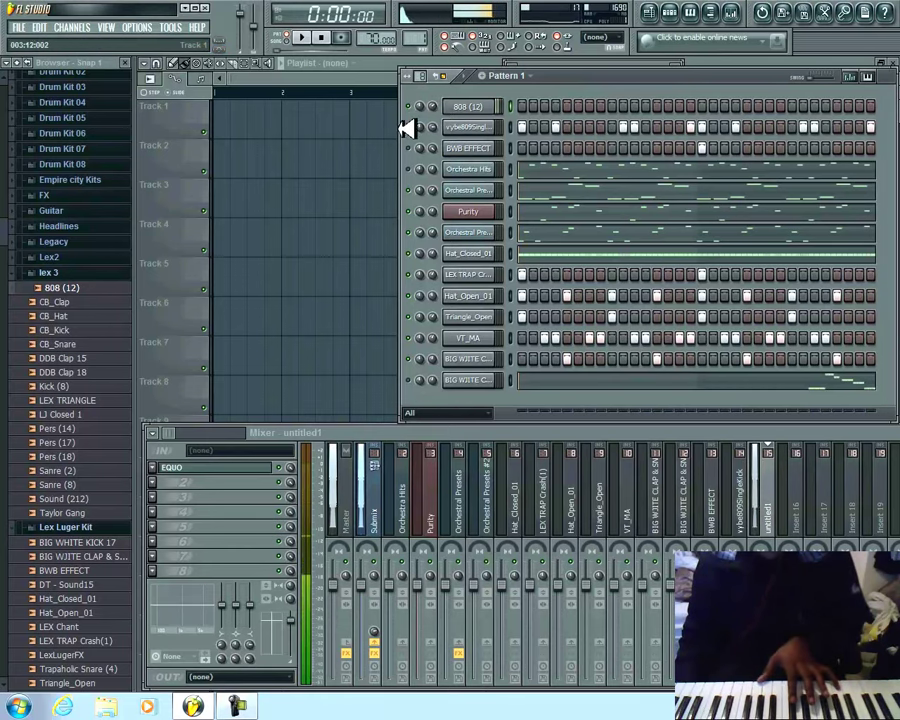
pyautogui.click(312, 38)
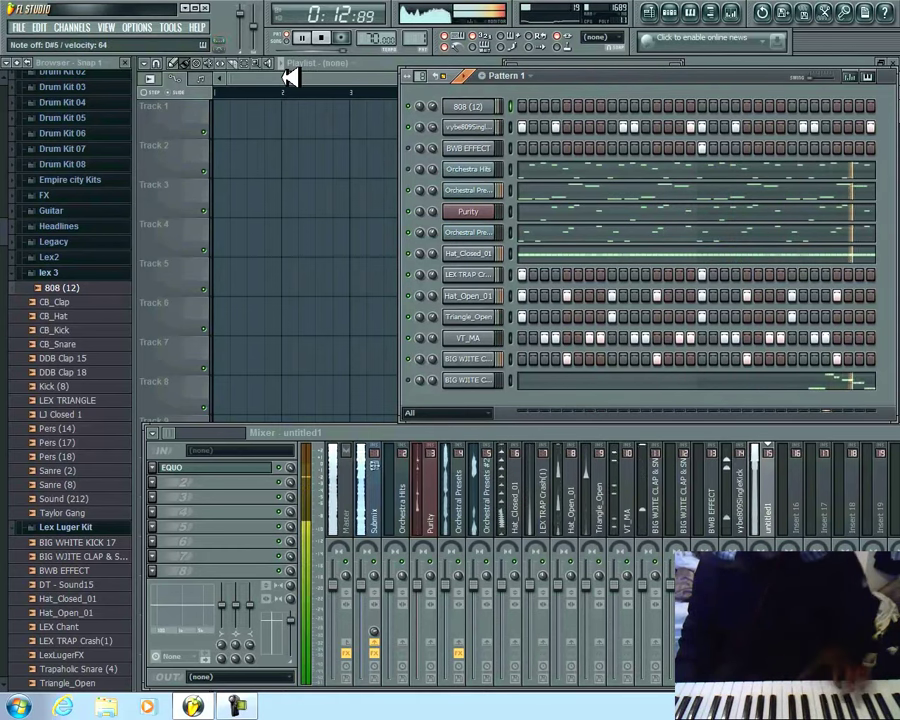
pyautogui.click(322, 36)
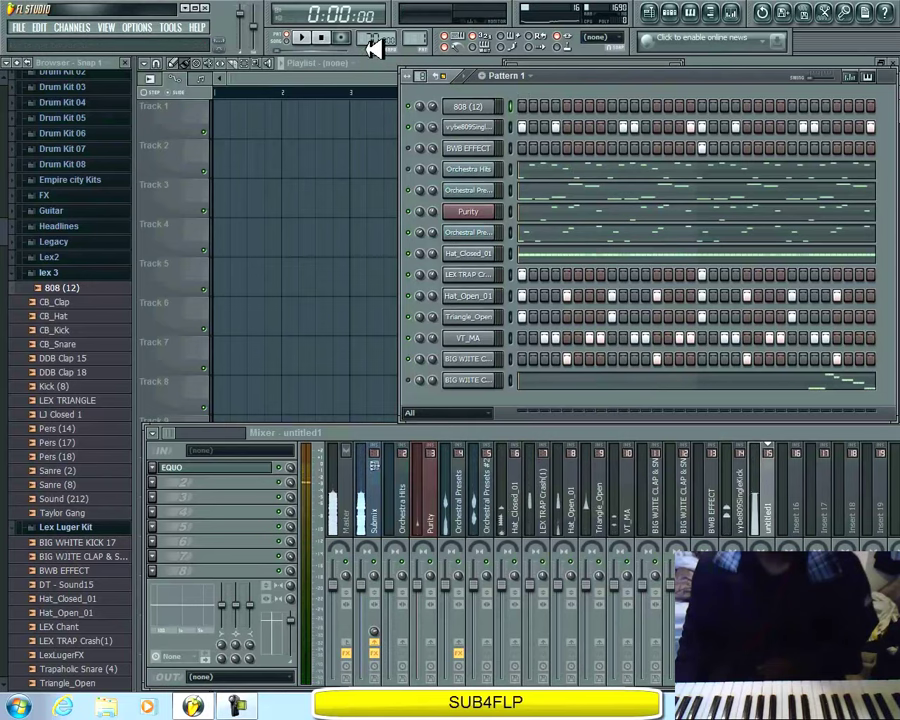
# Step: Record an 808 (12) line played live over the pattern as automation and score, and stop the recording
pyautogui.click(345, 37)
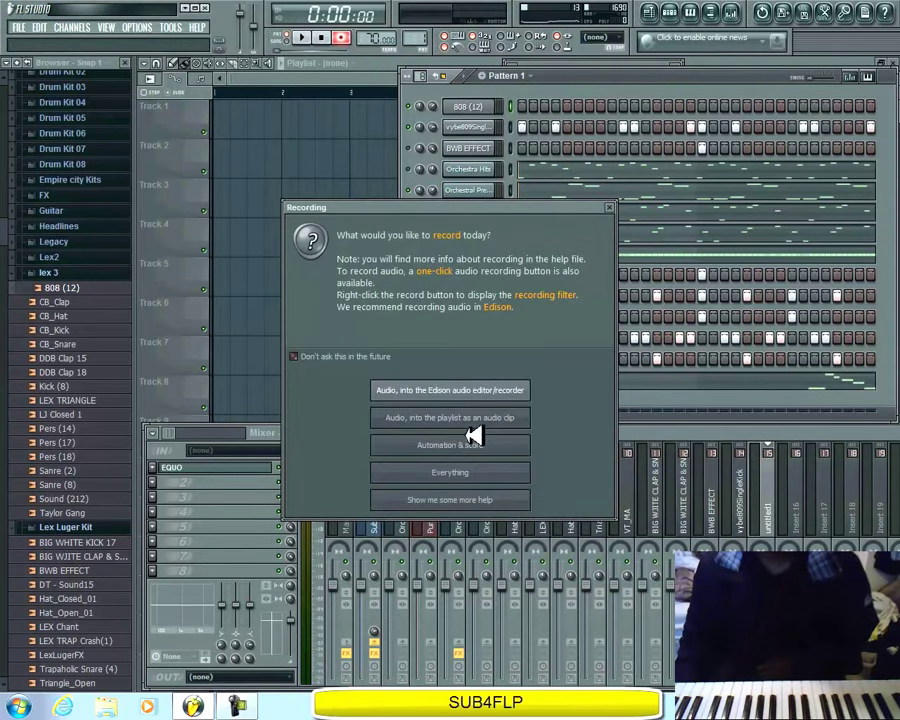
pyautogui.click(475, 443)
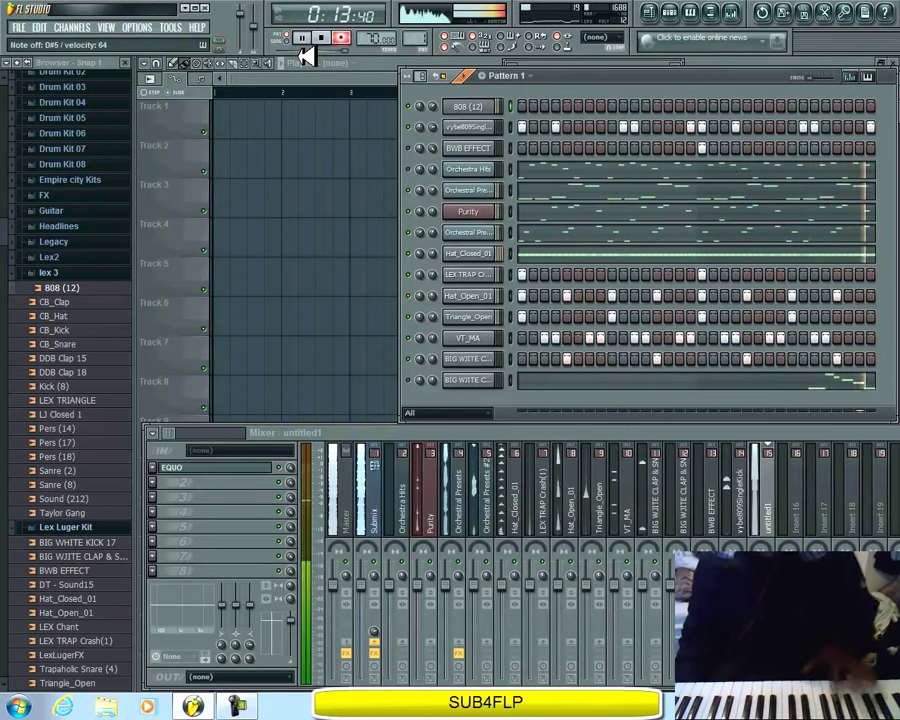
pyautogui.click(320, 38)
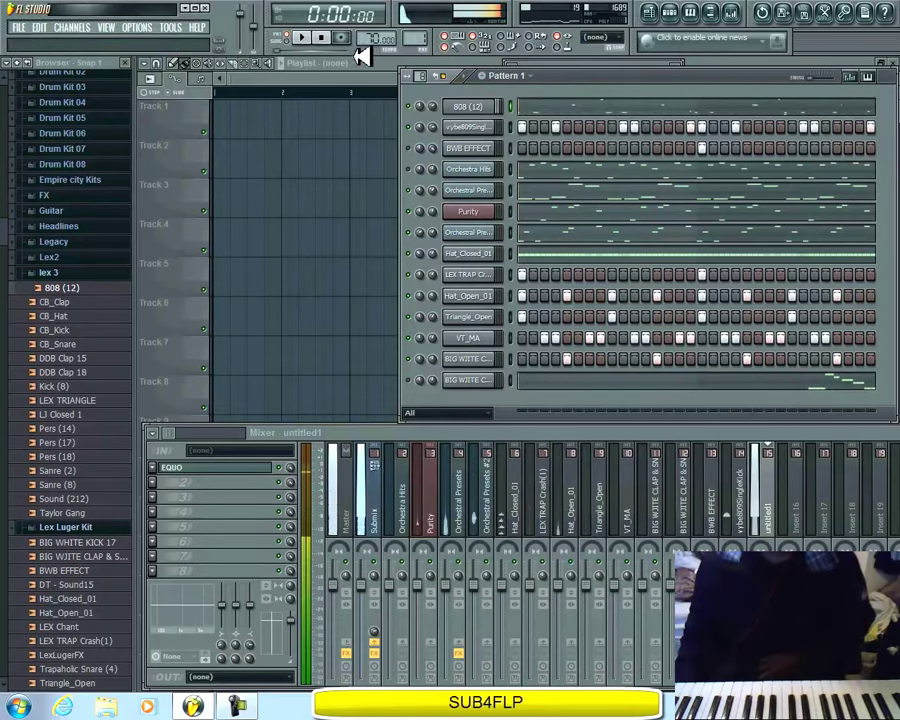
# Step: Quantize the recorded 808 (12) notes in the piano roll
pyautogui.click(592, 103)
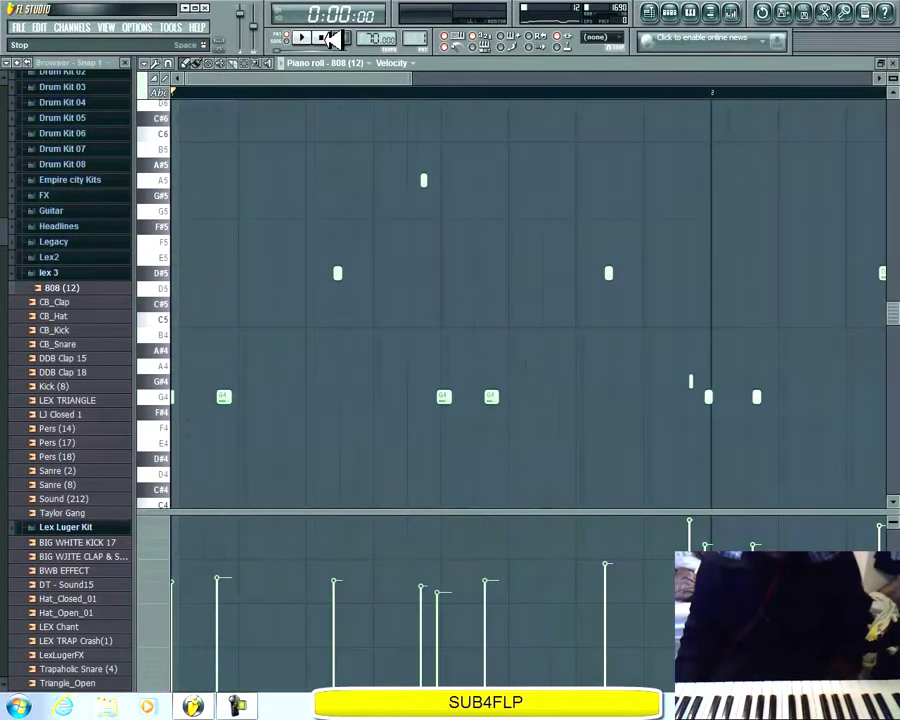
pyautogui.hotkey('alt', 'q')
pyautogui.click(507, 432)
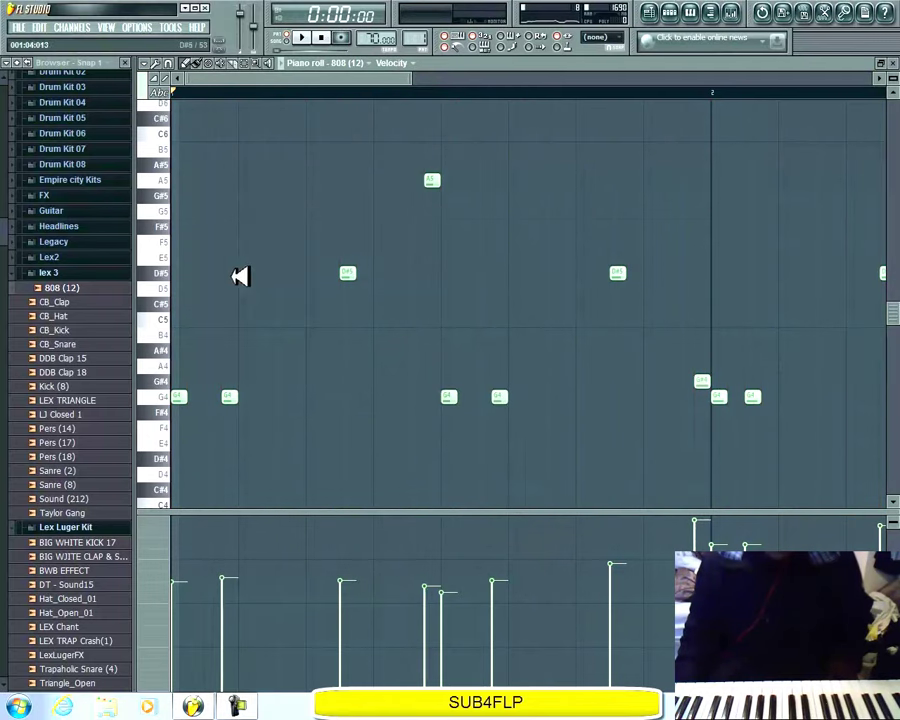
# Step: With the pattern playing, move bar 2's second G4 note to step 4 and delete the stray F4 note in bar 2
pyautogui.click(295, 38)
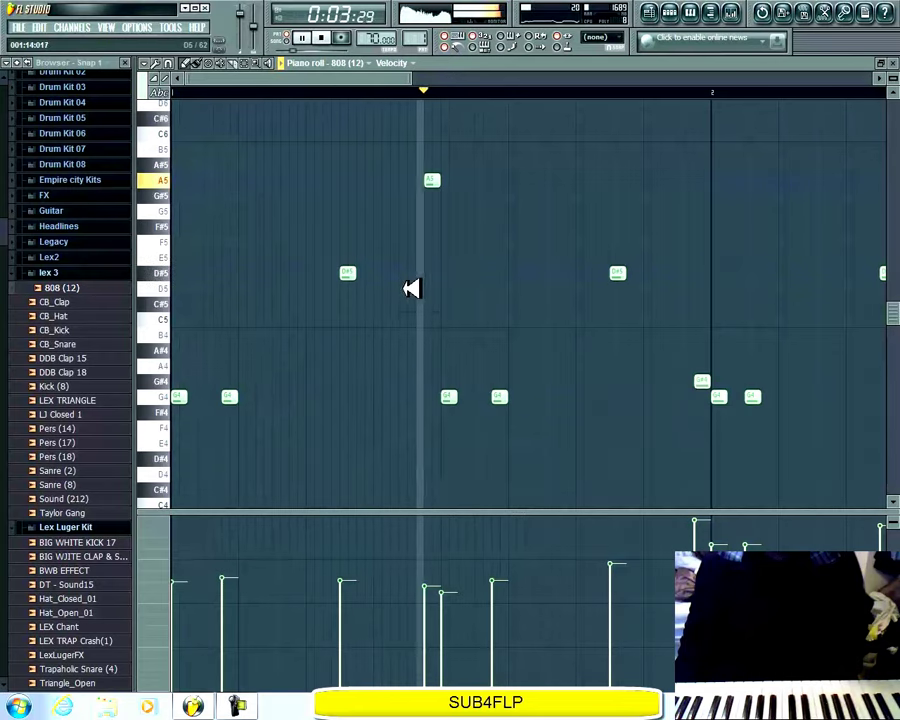
pyautogui.moveTo(340, 76); pyautogui.dragTo(487, 80)
pyautogui.moveTo(267, 396); pyautogui.dragTo(283, 397)
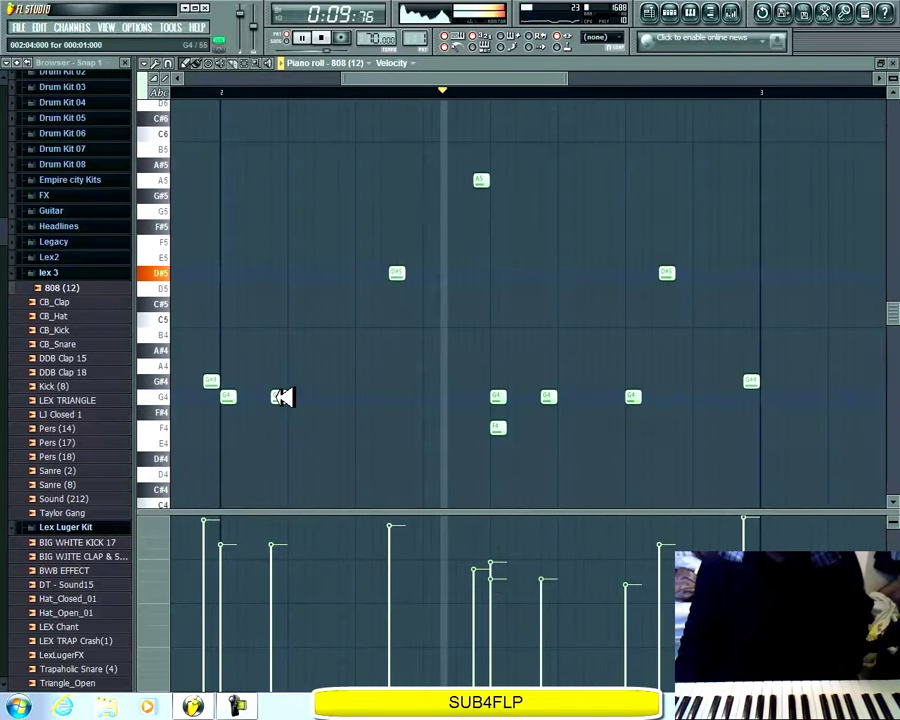
pyautogui.rightClick(508, 428)
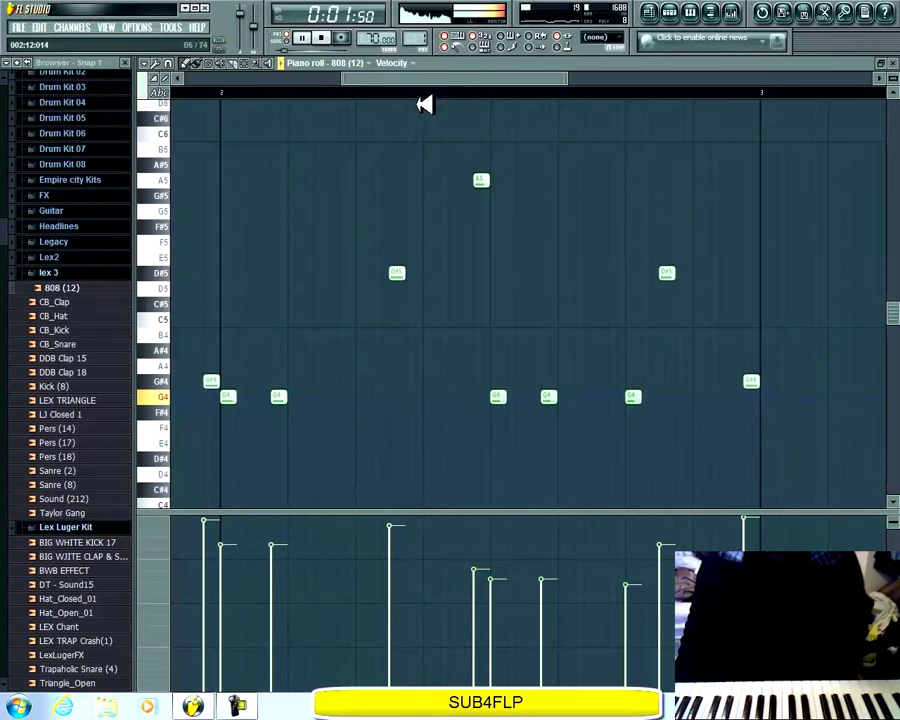
# Step: Lengthen the first two G4 notes of bar 1 so each reaches the following note, and set the global snap to Line
pyautogui.moveTo(425, 81); pyautogui.dragTo(157, 96)
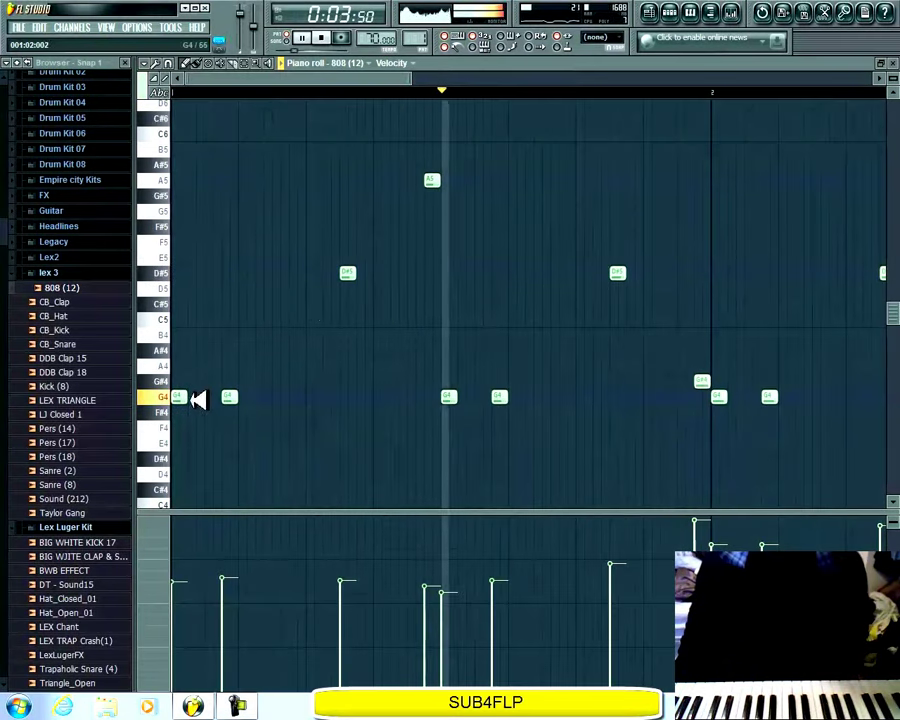
pyautogui.moveTo(200, 397); pyautogui.dragTo(345, 400)
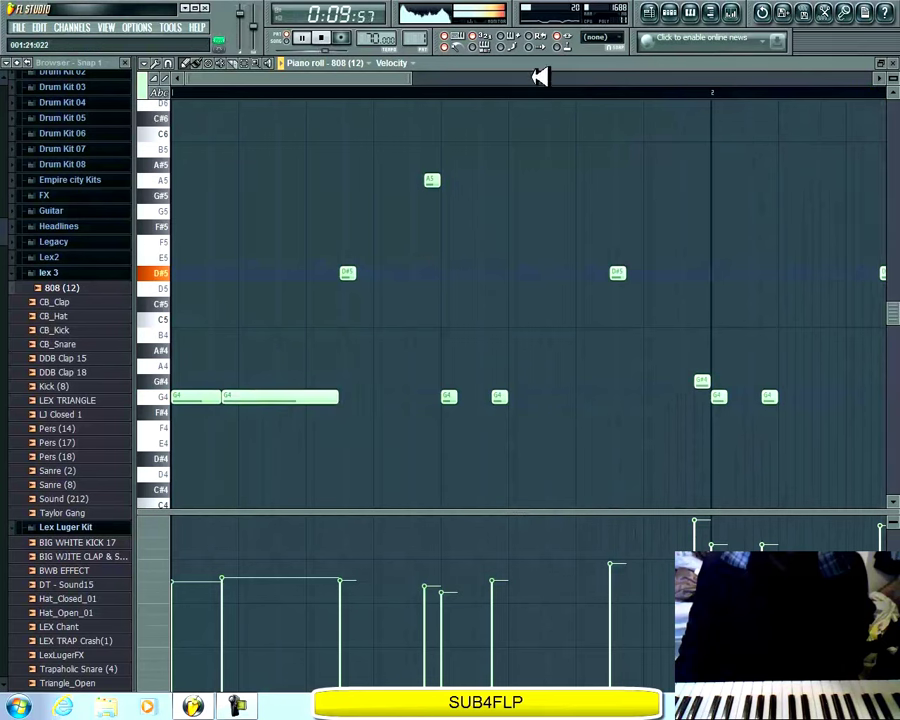
pyautogui.click(590, 37)
pyautogui.click(598, 50)
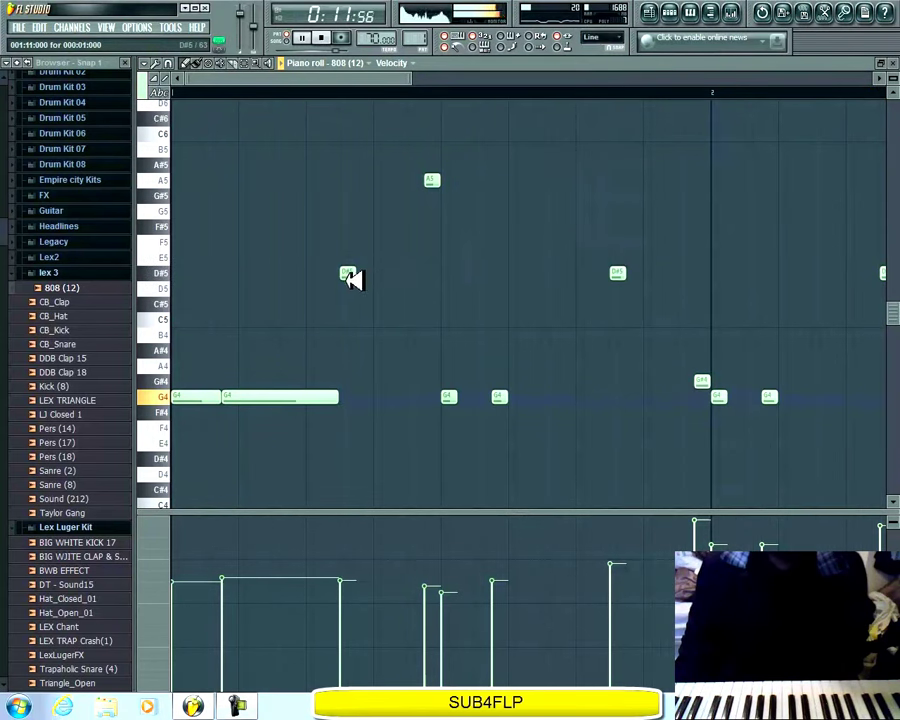
# Step: Lengthen the remaining short G4 notes and both D#5 notes of bar 1 until each meets the following note
pyautogui.moveTo(366, 276); pyautogui.dragTo(412, 276)
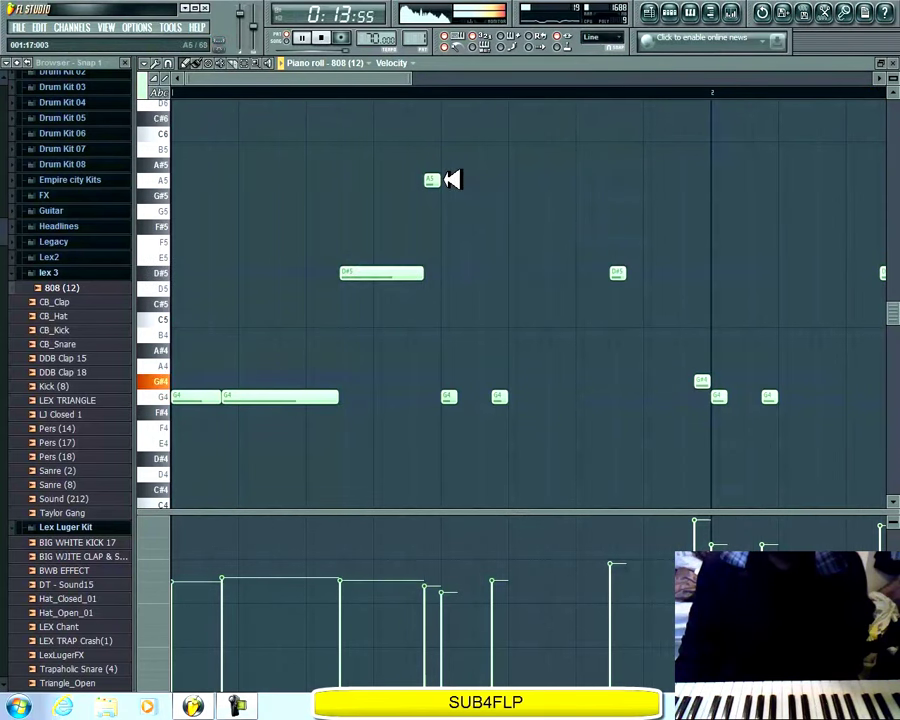
pyautogui.moveTo(456, 397); pyautogui.dragTo(609, 395)
pyautogui.click(515, 398)
pyautogui.rightClick(516, 397)
pyautogui.moveTo(638, 274); pyautogui.dragTo(696, 274)
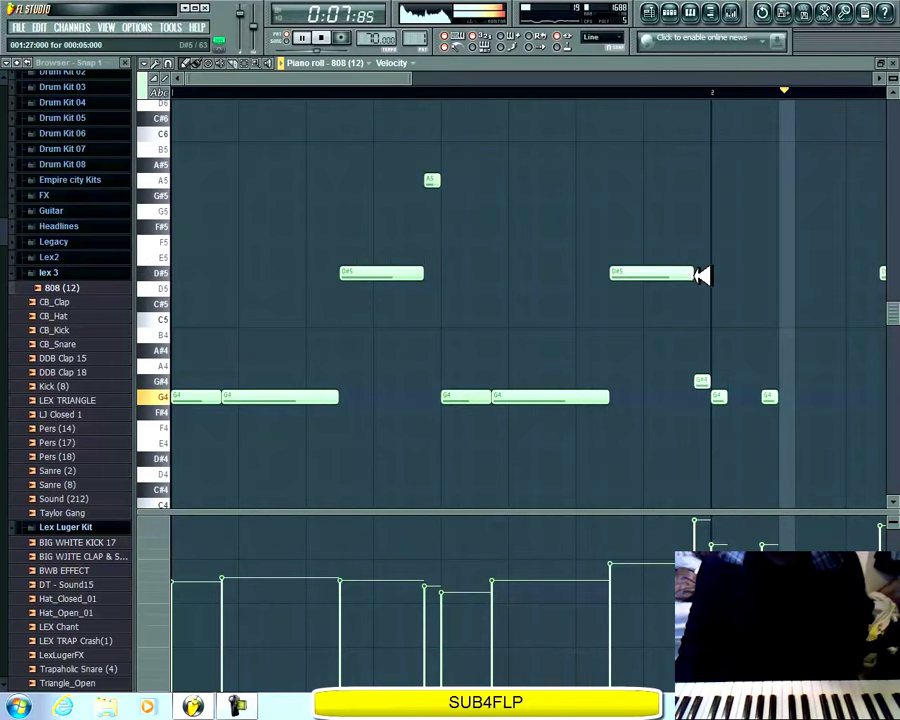
# Step: Lengthen all G4 and D#5 notes of bar 2 so each one runs up to the following note
pyautogui.moveTo(736, 396); pyautogui.dragTo(851, 398)
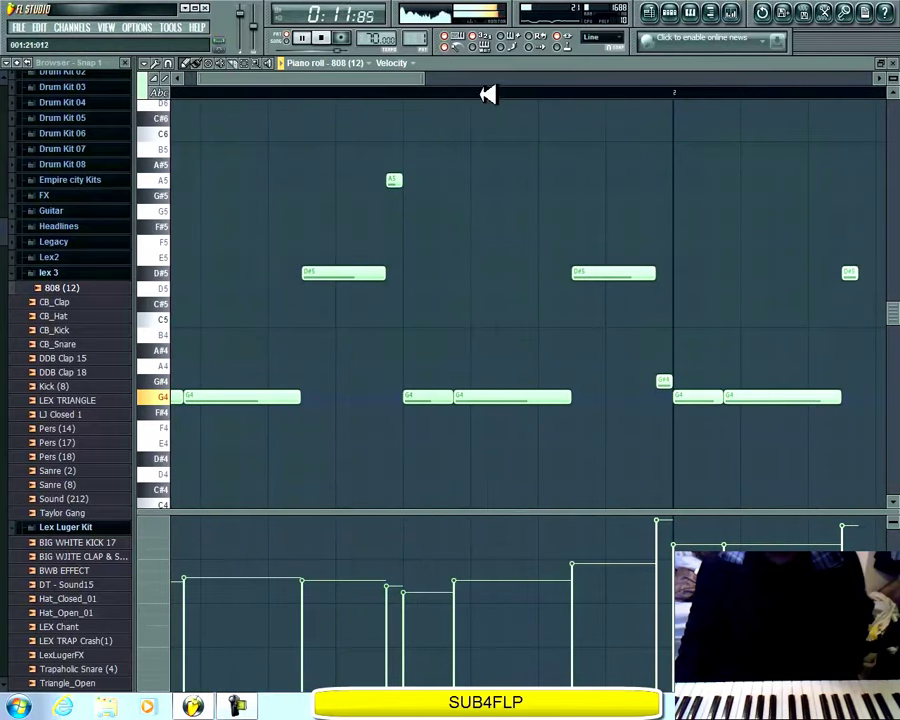
pyautogui.moveTo(395, 83); pyautogui.dragTo(522, 104)
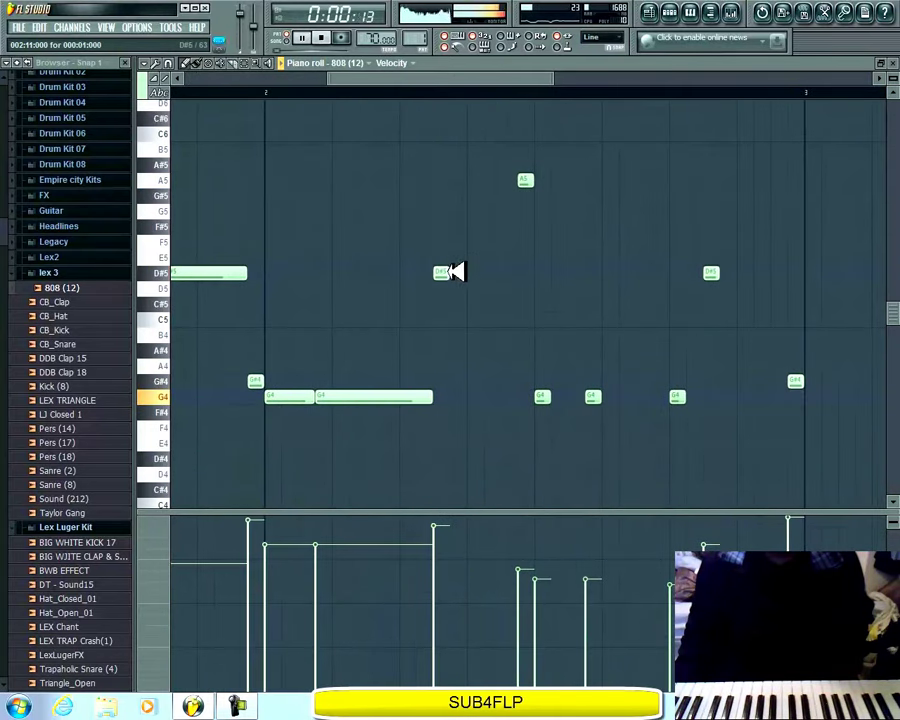
pyautogui.moveTo(458, 269); pyautogui.dragTo(529, 275)
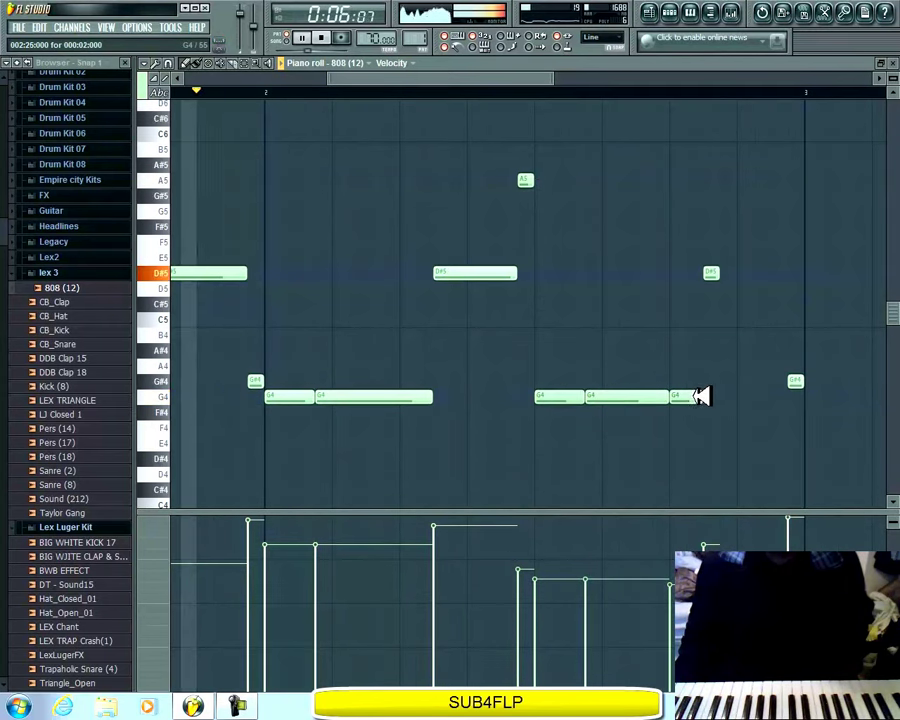
pyautogui.moveTo(728, 275); pyautogui.dragTo(792, 275)
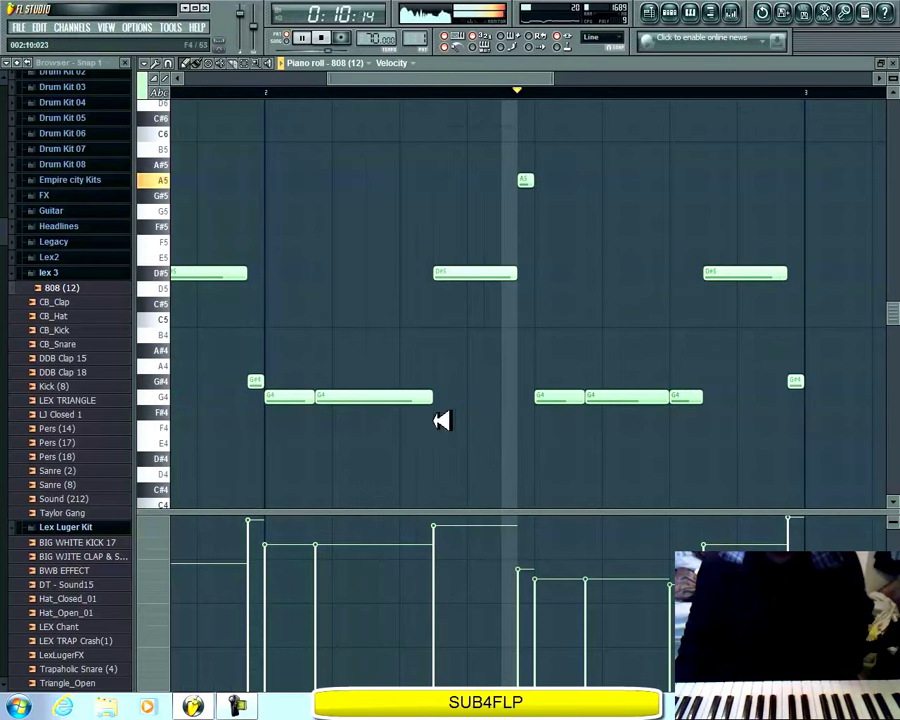
# Step: Level the velocities of the 808 (12) notes across both bars to about 77% and close the piano roll
pyautogui.moveTo(463, 83); pyautogui.dragTo(104, 72)
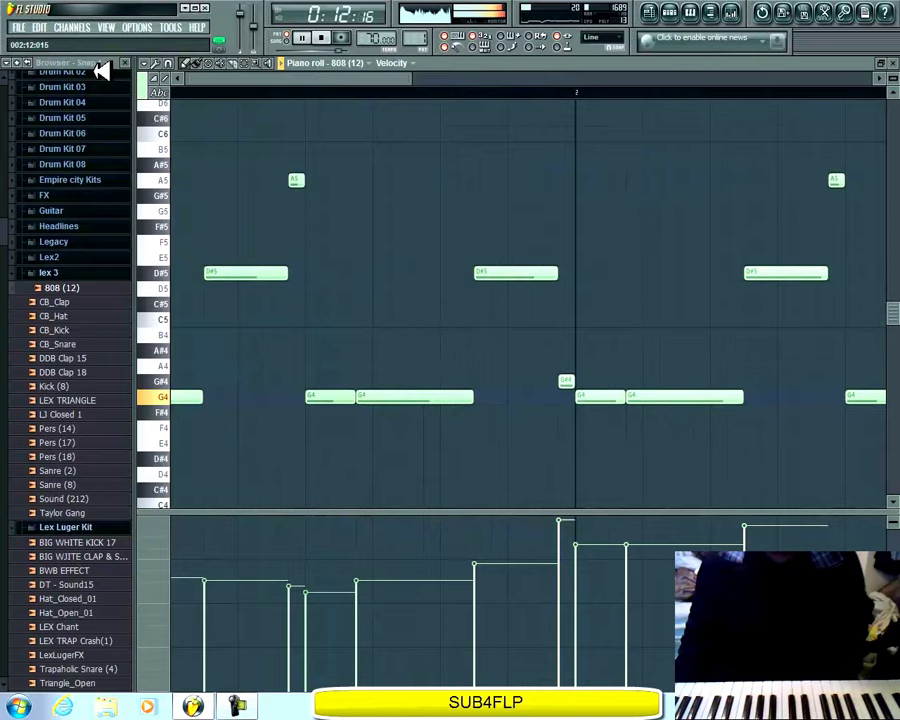
pyautogui.moveTo(411, 82); pyautogui.dragTo(577, 91)
pyautogui.moveTo(185, 562); pyautogui.dragTo(787, 548)
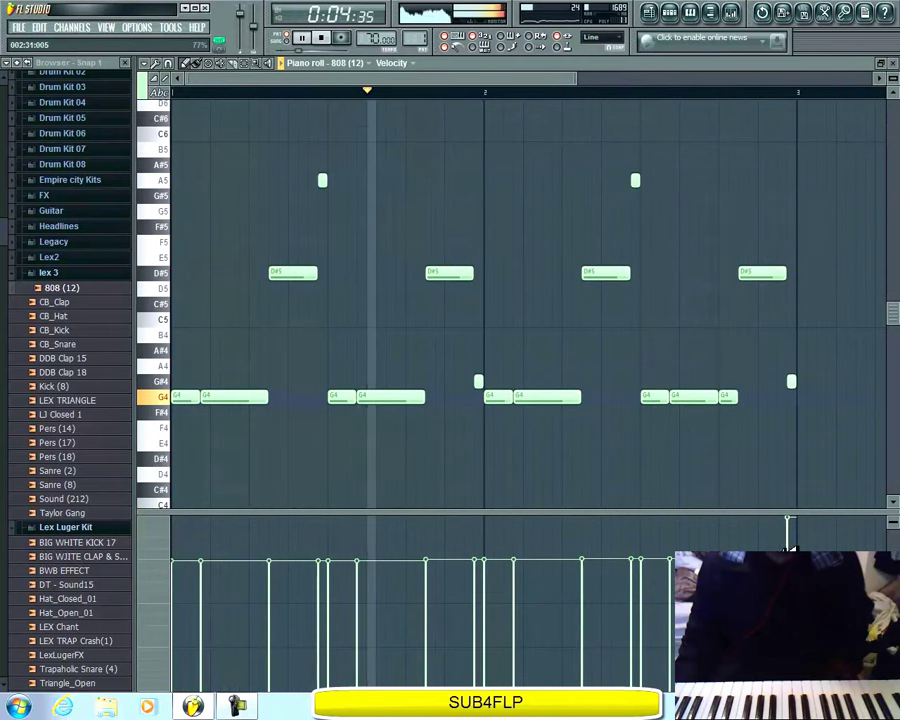
pyautogui.click(893, 63)
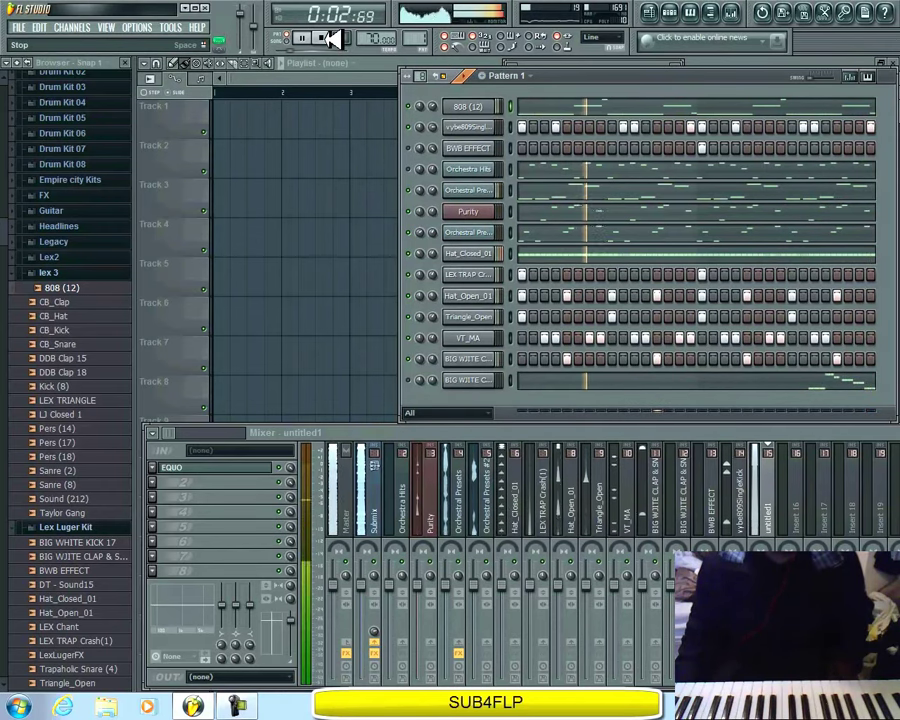
# Step: Check the 808 (12) channel's sample settings while listening to the pattern, and stop playback
pyautogui.click(494, 110)
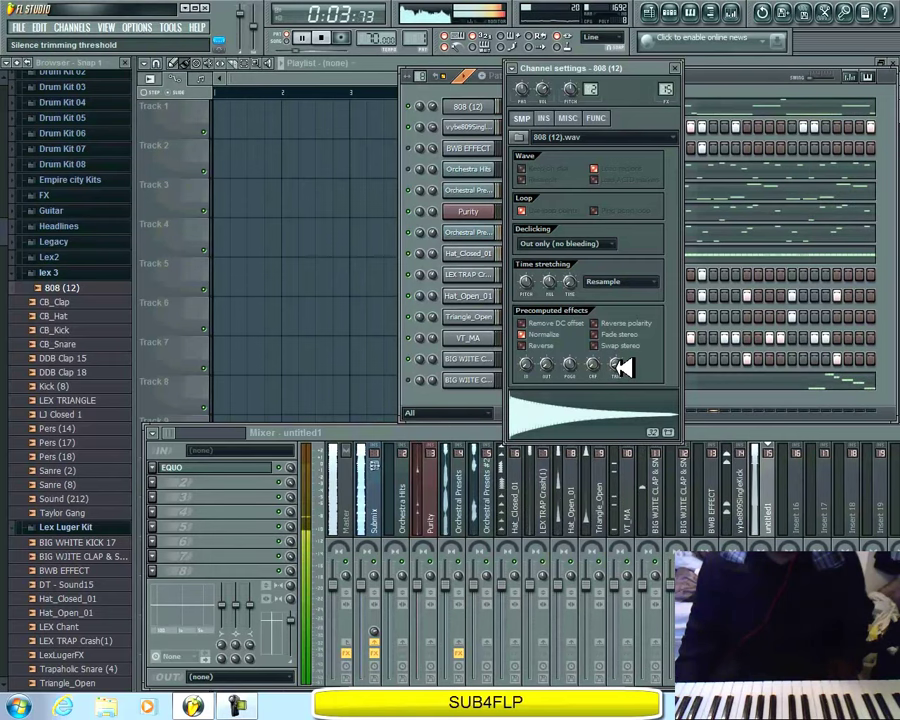
pyautogui.click(675, 69)
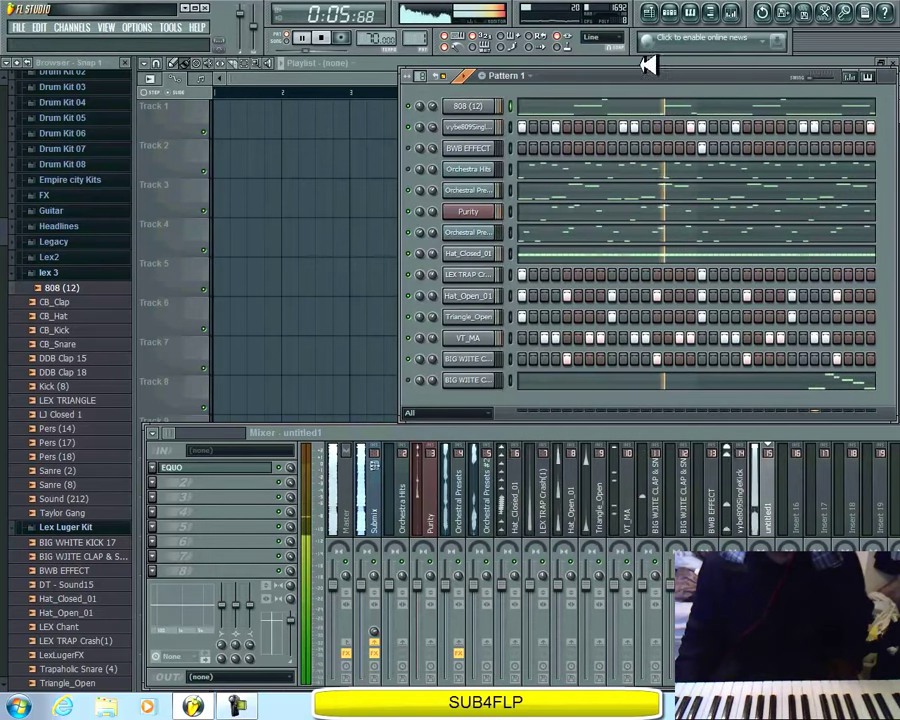
pyautogui.click(330, 38)
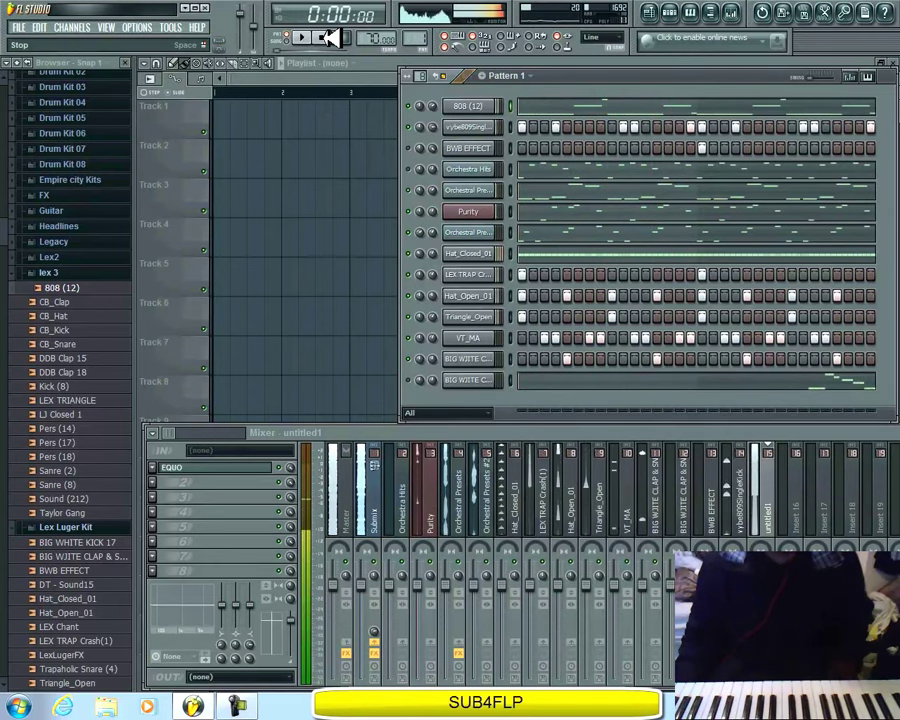
# Step: Clone the 808 (12) channel and the vybe809SingleKick channel
pyautogui.rightClick(486, 104)
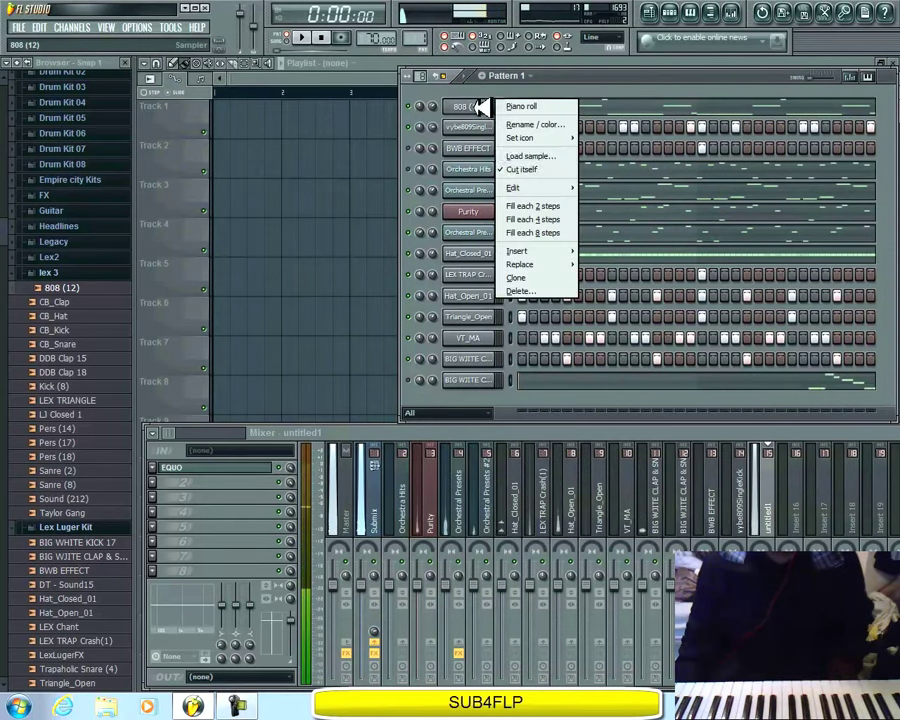
pyautogui.click(538, 279)
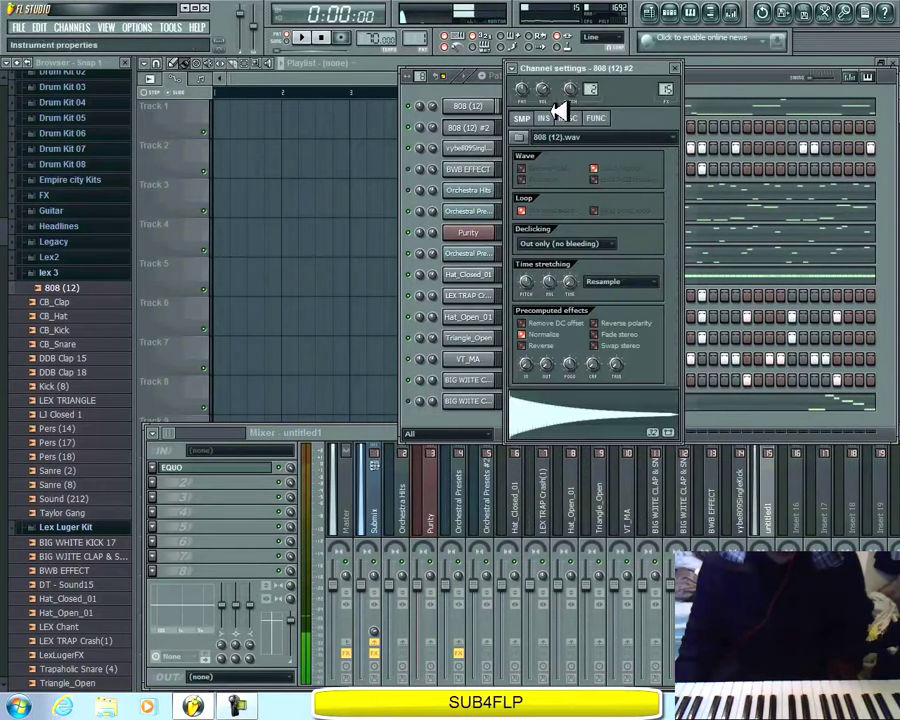
pyautogui.click(672, 67)
pyautogui.rightClick(486, 148)
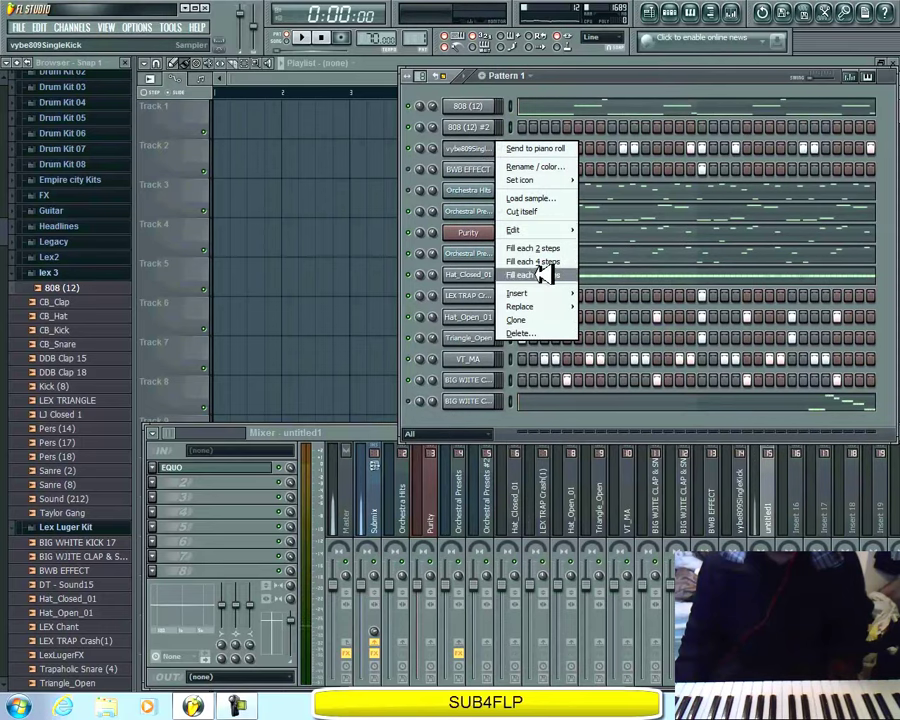
pyautogui.click(542, 315)
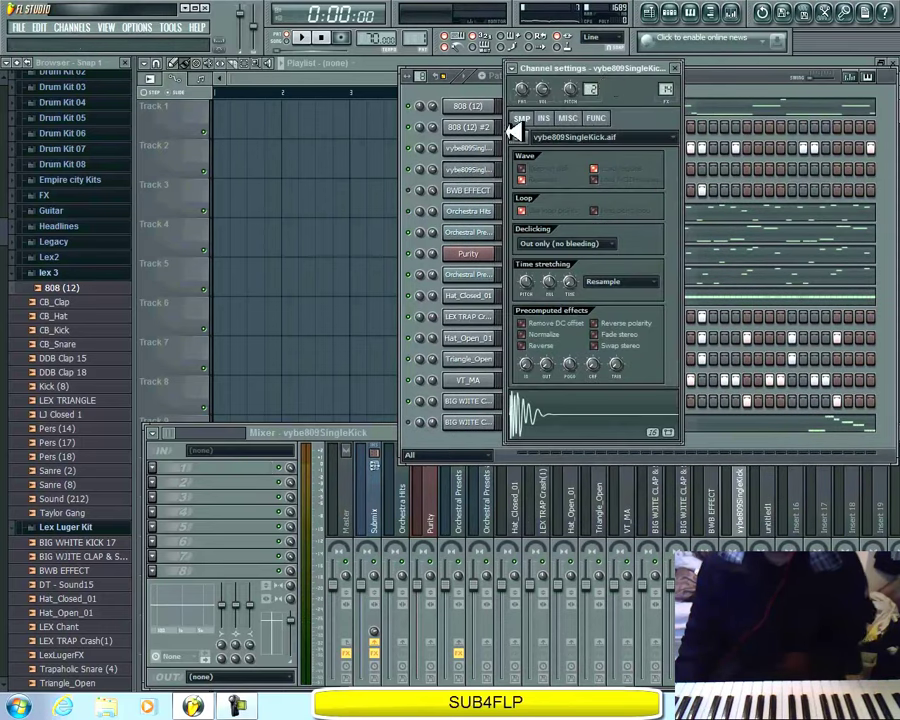
# Step: Program the cloned vybe809SingleKick channel with hits on steps 1, 4, 7, 10, 13, 17, 20, 23, 26 and 29, and set it to cut itself
pyautogui.click(674, 68)
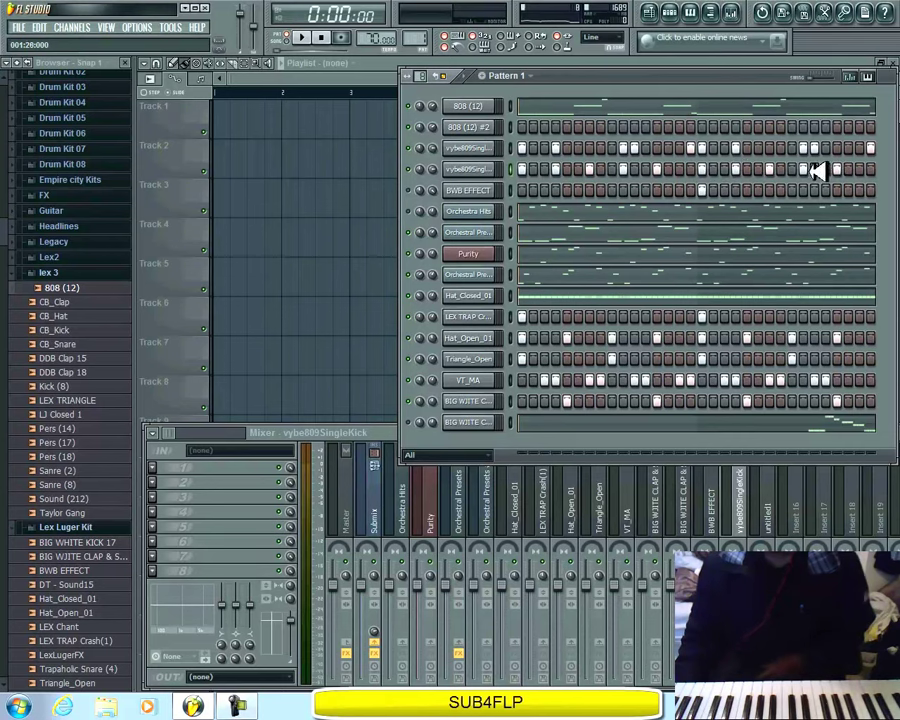
pyautogui.rightClick(484, 168)
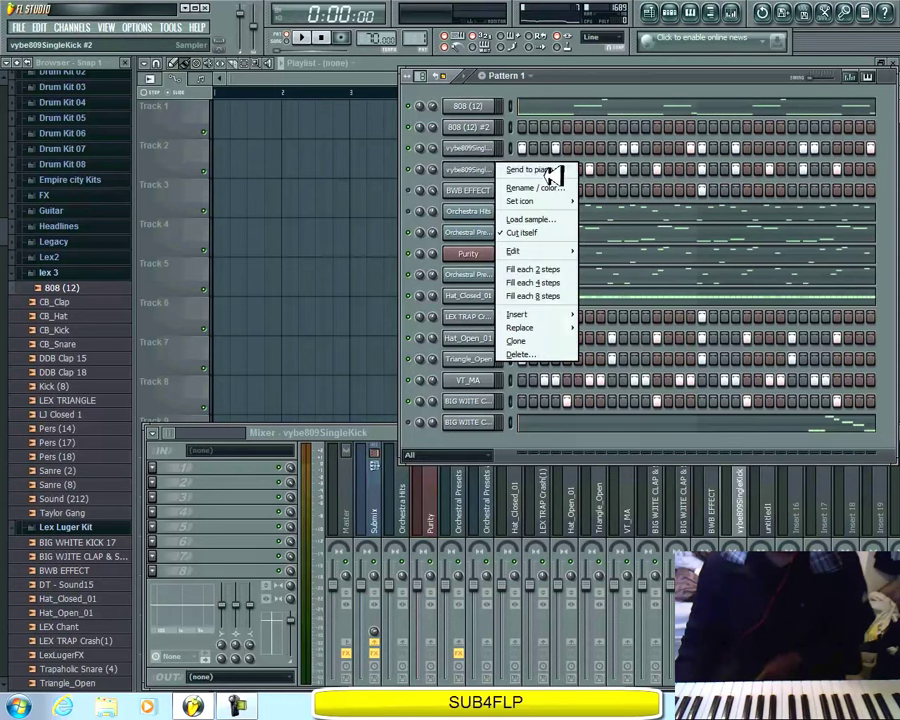
pyautogui.click(481, 161)
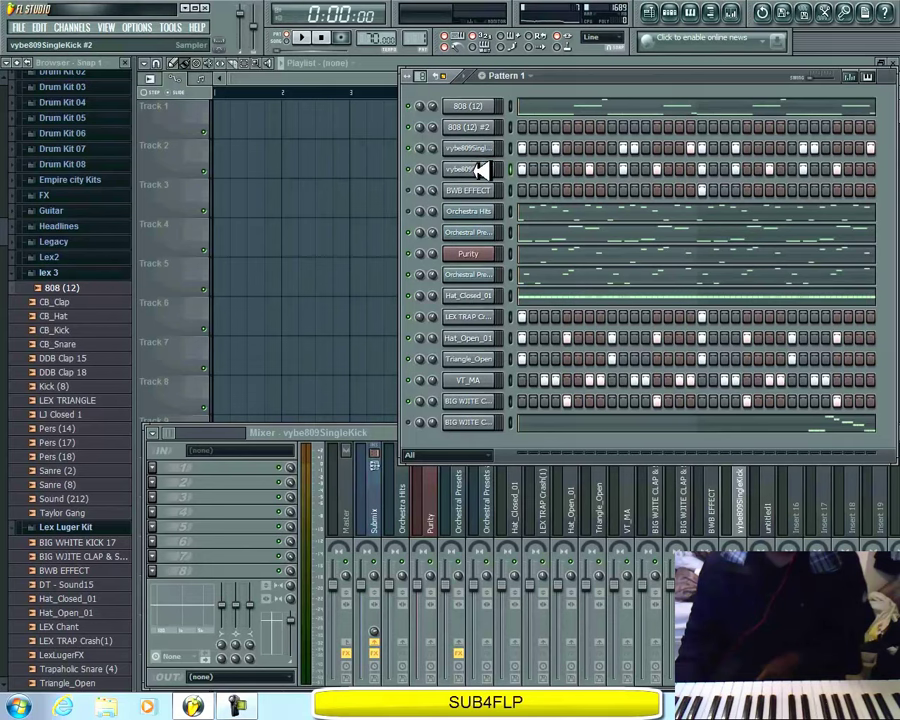
# Step: Play the pattern with the cloned kick and open the piano roll of the 808 (12) #2 channel
pyautogui.click(310, 37)
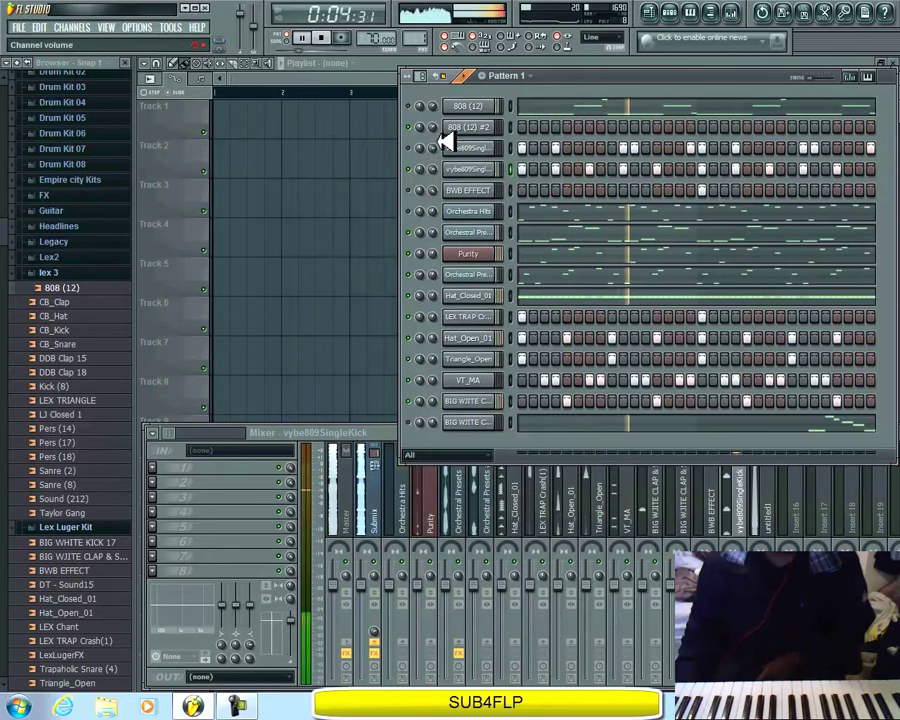
pyautogui.rightClick(495, 126)
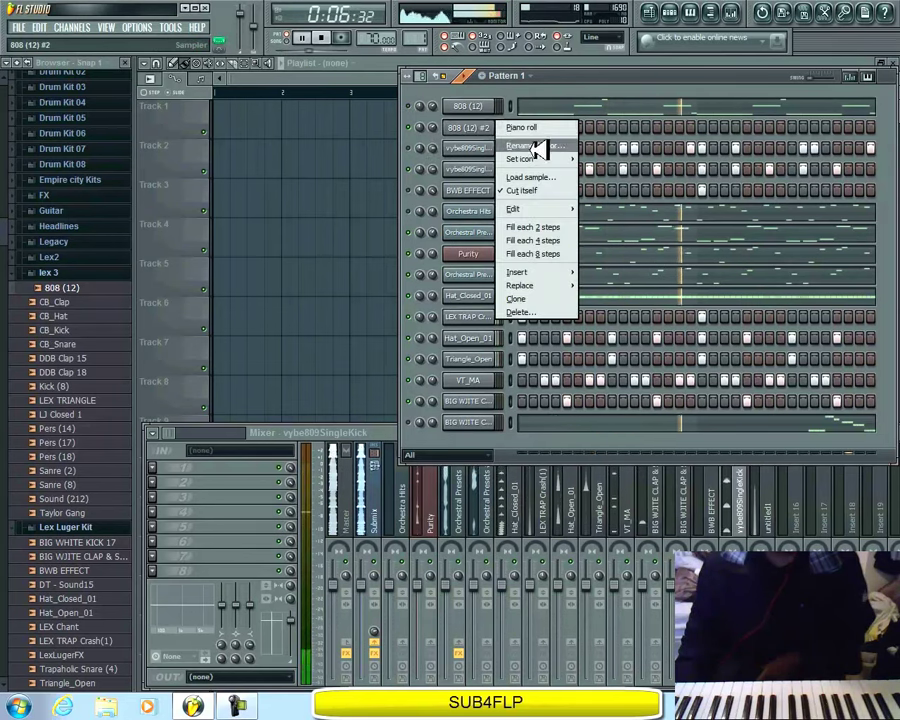
pyautogui.moveTo(555, 270)
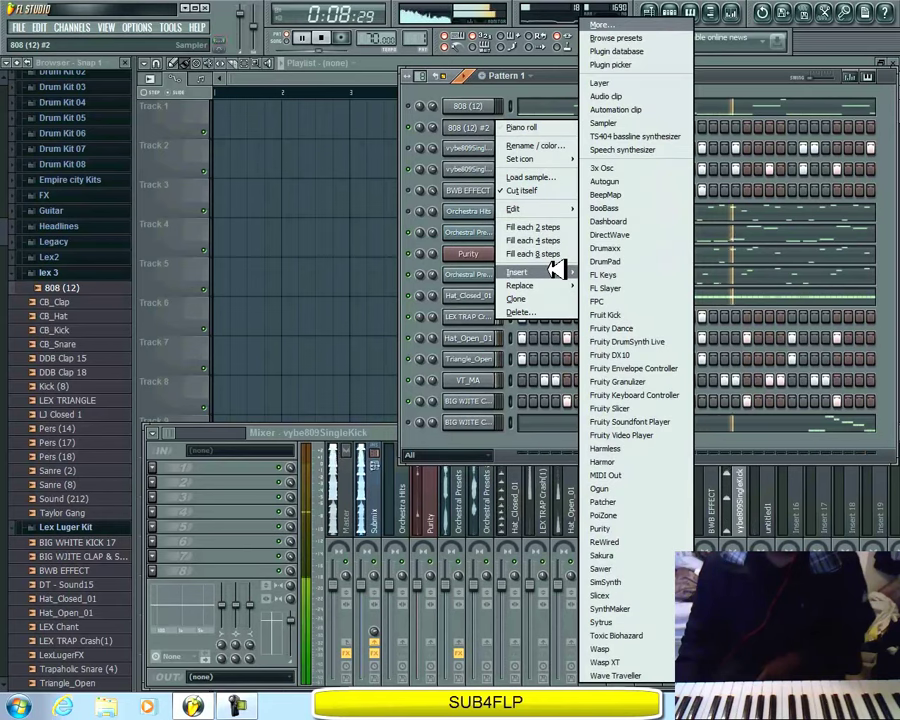
pyautogui.click(420, 254)
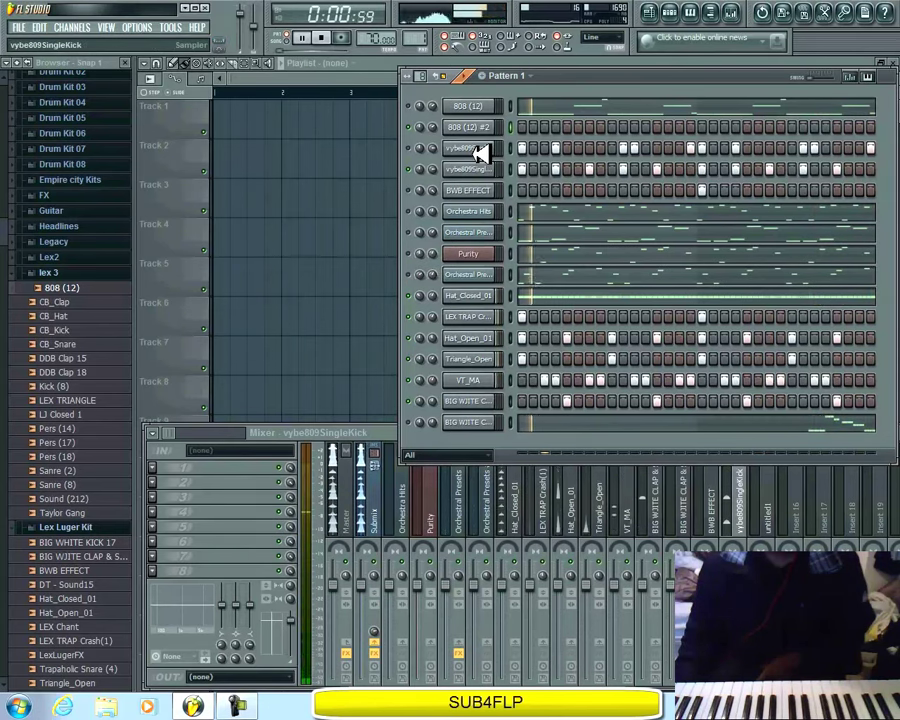
pyautogui.rightClick(490, 126)
pyautogui.click(540, 128)
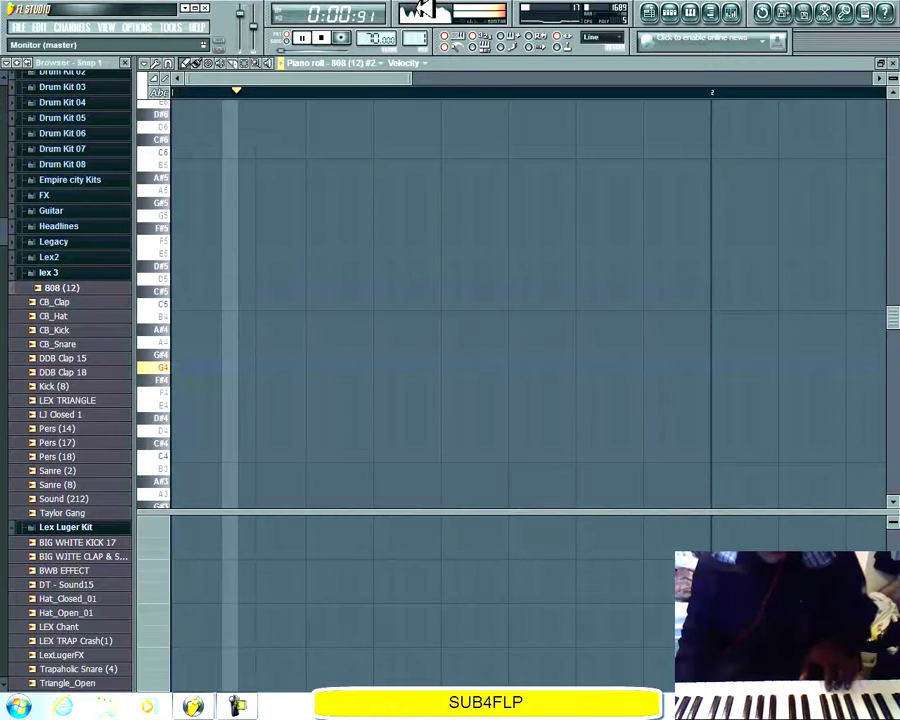
# Step: Record a two-bar 808 (12) #2 line using G4, G#4, D5, D#5, E5 and A5, and quantize the recorded notes
pyautogui.click(321, 38)
pyautogui.click(341, 38)
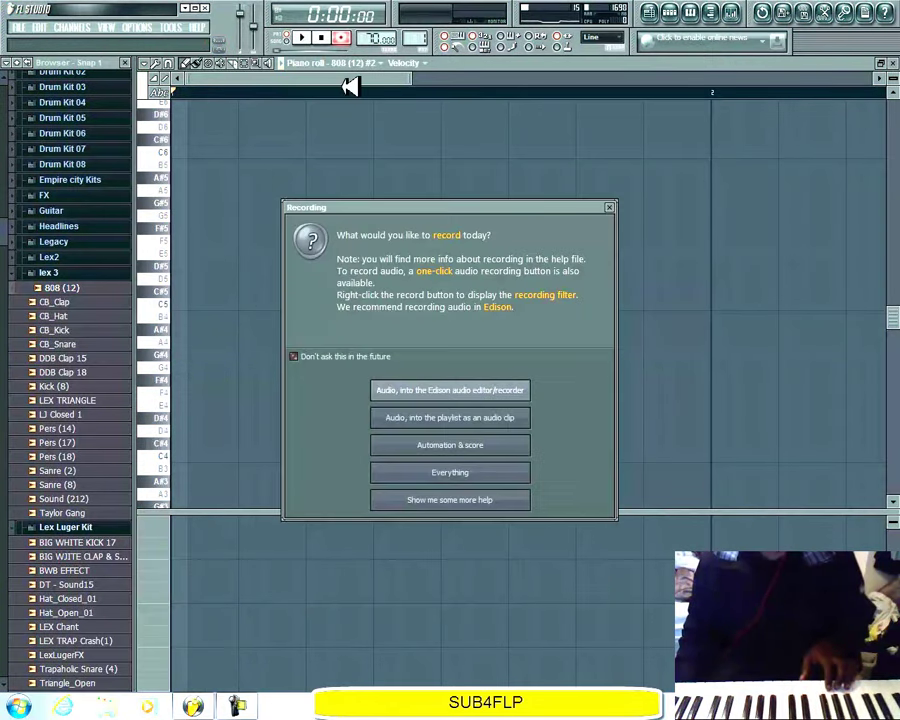
pyautogui.click(450, 416)
pyautogui.click(308, 38)
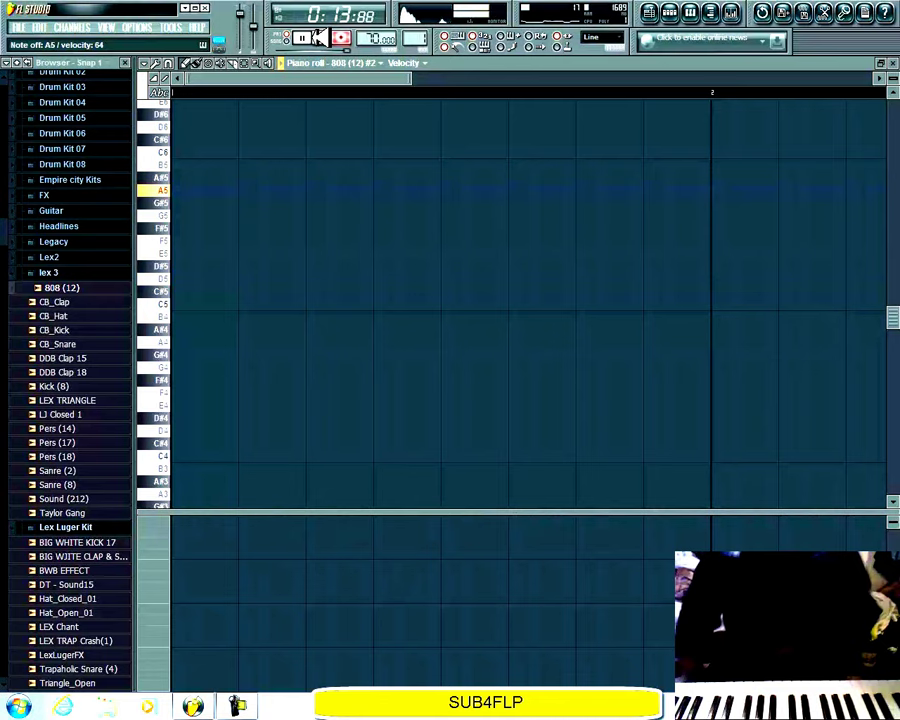
pyautogui.click(320, 38)
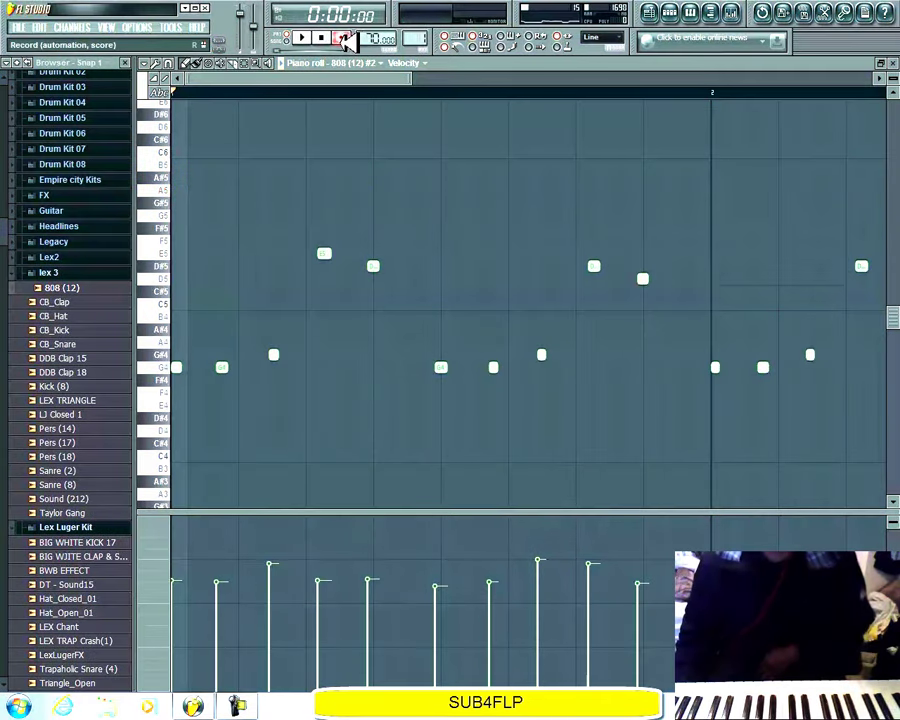
pyautogui.click(343, 38)
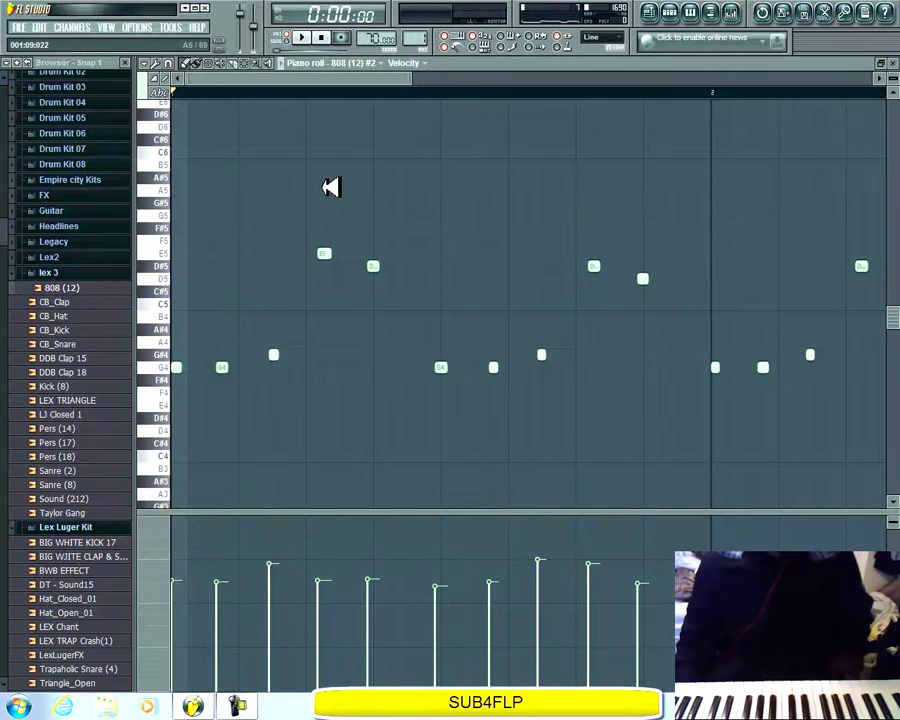
pyautogui.hotkey('alt', 'q')
pyautogui.click(505, 434)
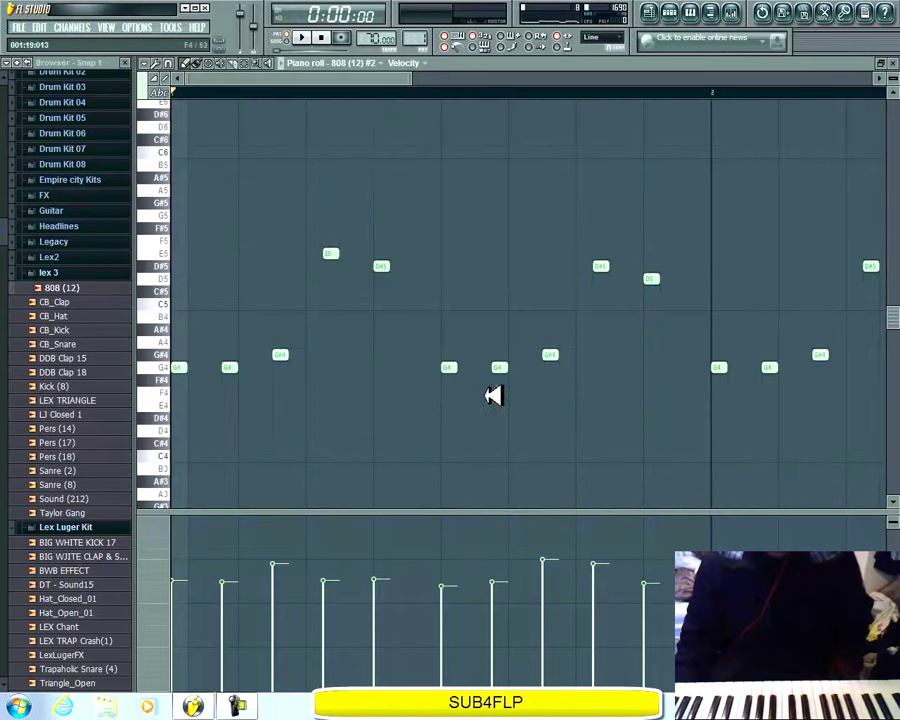
# Step: Play the pattern and lengthen bar 2's short notes to meet the following ones: G4, G4, G#4 and D#5 to three steps, D5 to four
pyautogui.click(301, 37)
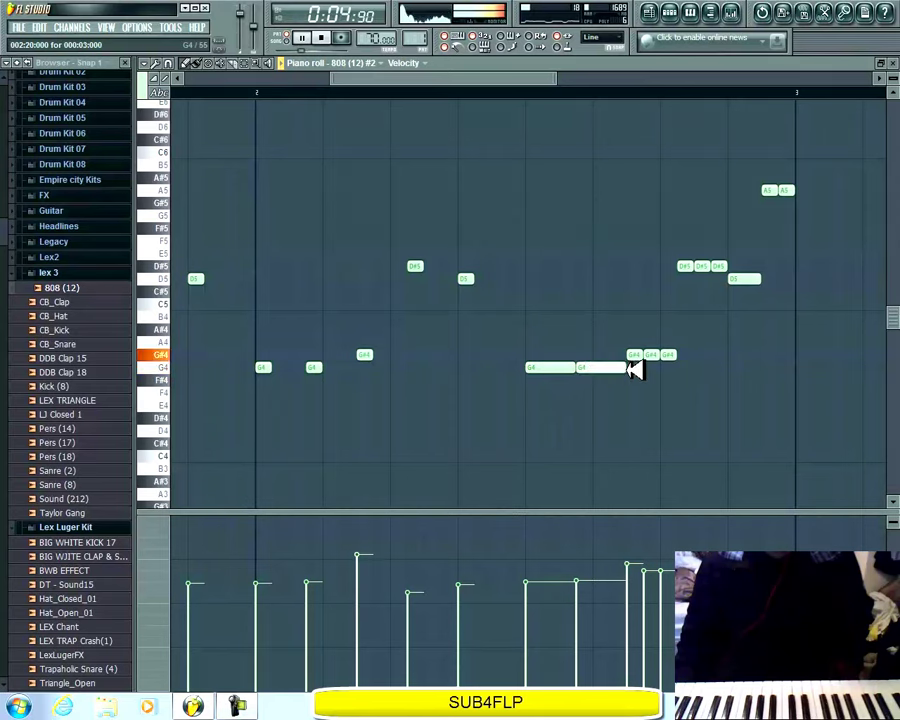
pyautogui.moveTo(504, 76); pyautogui.dragTo(464, 80)
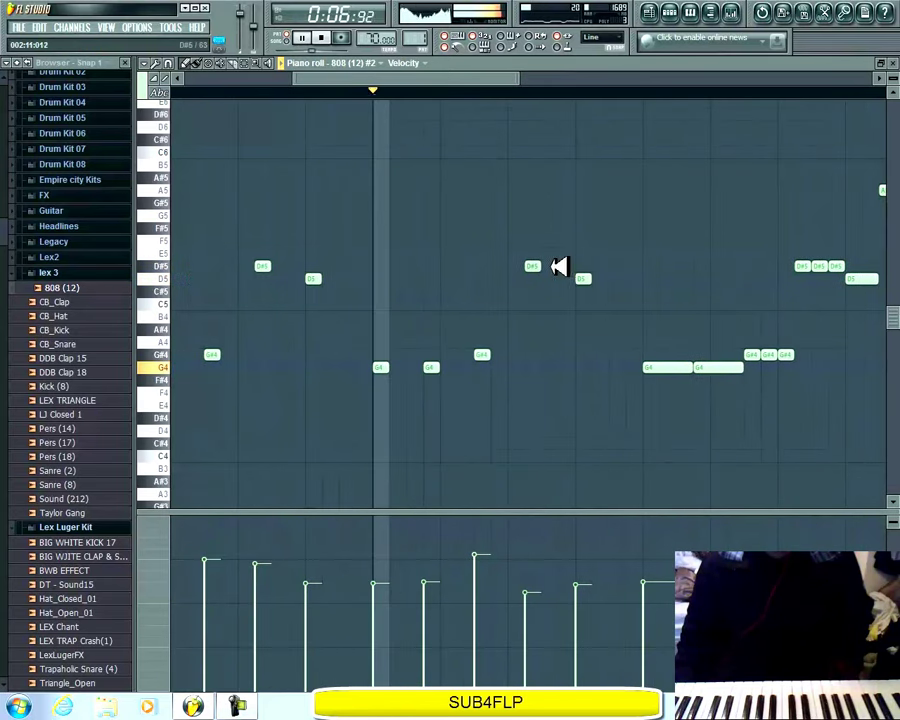
pyautogui.moveTo(542, 263); pyautogui.dragTo(649, 279)
pyautogui.moveTo(498, 356); pyautogui.dragTo(535, 355)
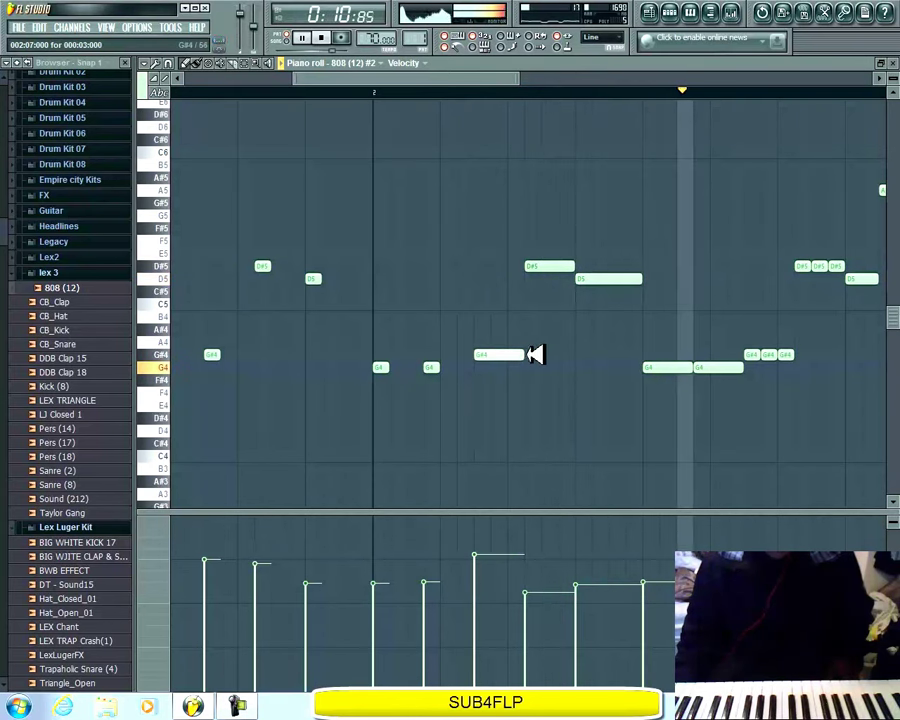
pyautogui.rightClick(434, 368)
pyautogui.click(430, 368)
pyautogui.rightClick(382, 367)
# Step: Make the G4, G4, G#4, D#5 and D5 notes in the second half of bar 1 three steps long
pyautogui.rightClick(316, 279)
pyautogui.click(314, 279)
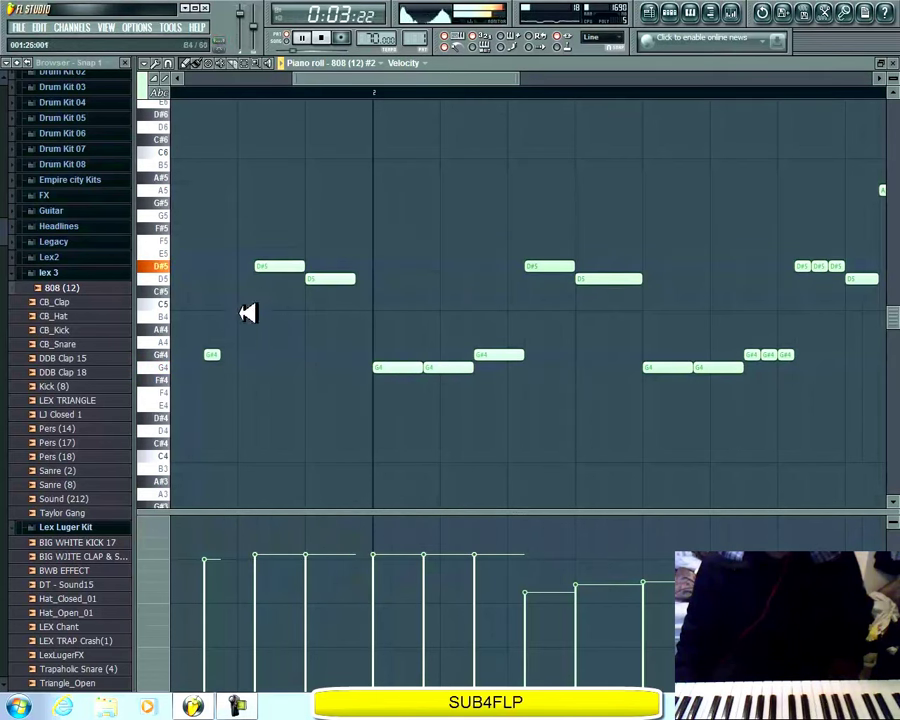
pyautogui.moveTo(219, 356); pyautogui.dragTo(254, 356)
pyautogui.moveTo(381, 91); pyautogui.dragTo(257, 84)
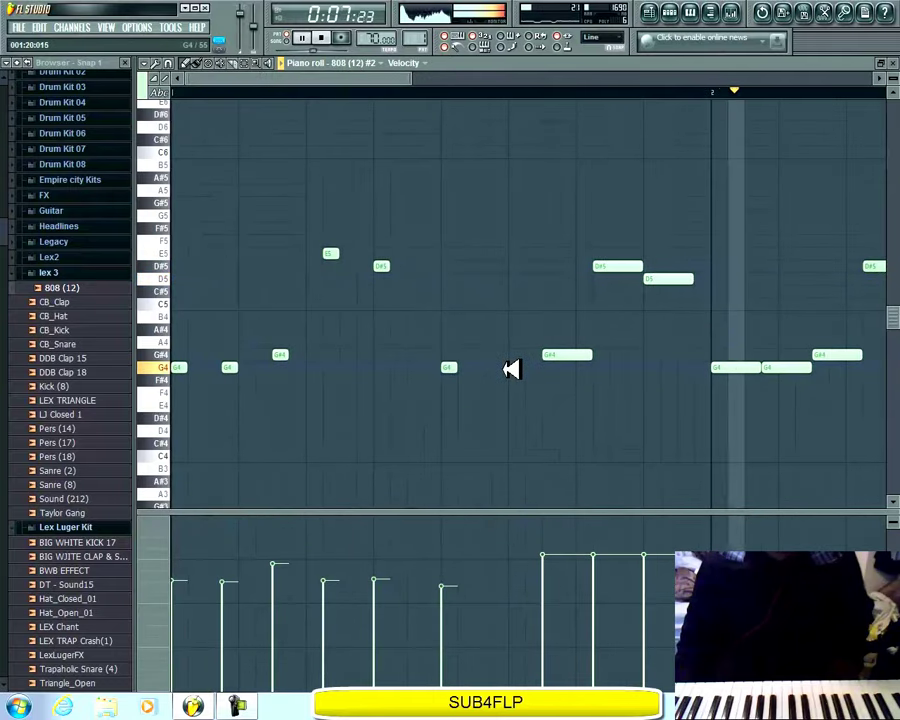
pyautogui.click(501, 368)
pyautogui.rightClick(447, 368)
pyautogui.click(447, 368)
# Step: Make the G4, G4, G#4, E5 and D#5 notes in the first half of bar 1 three steps long, and close the piano roll
pyautogui.rightClick(388, 266)
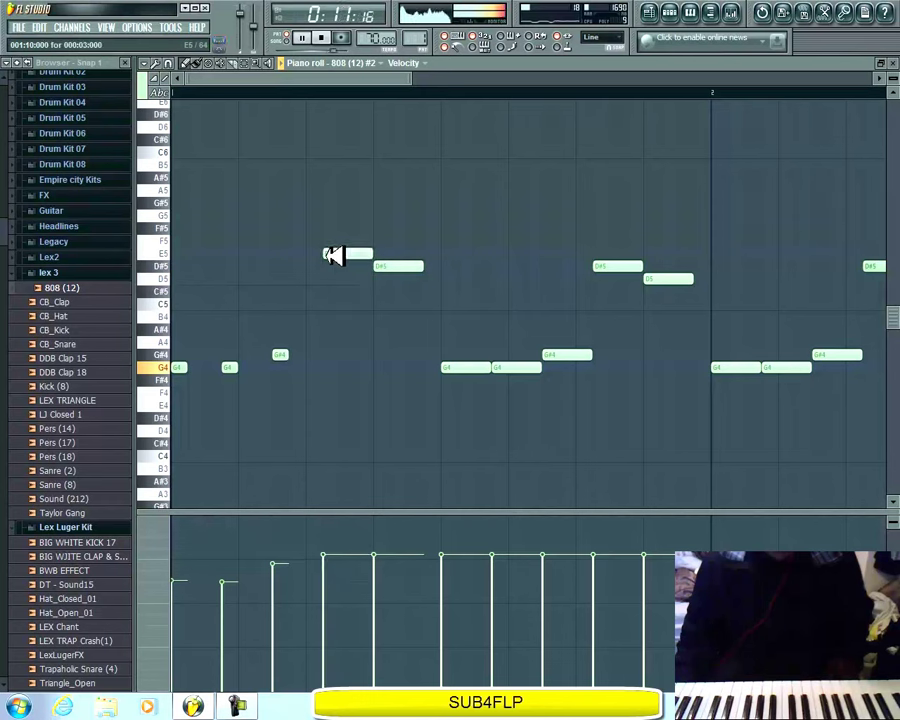
pyautogui.click(287, 355)
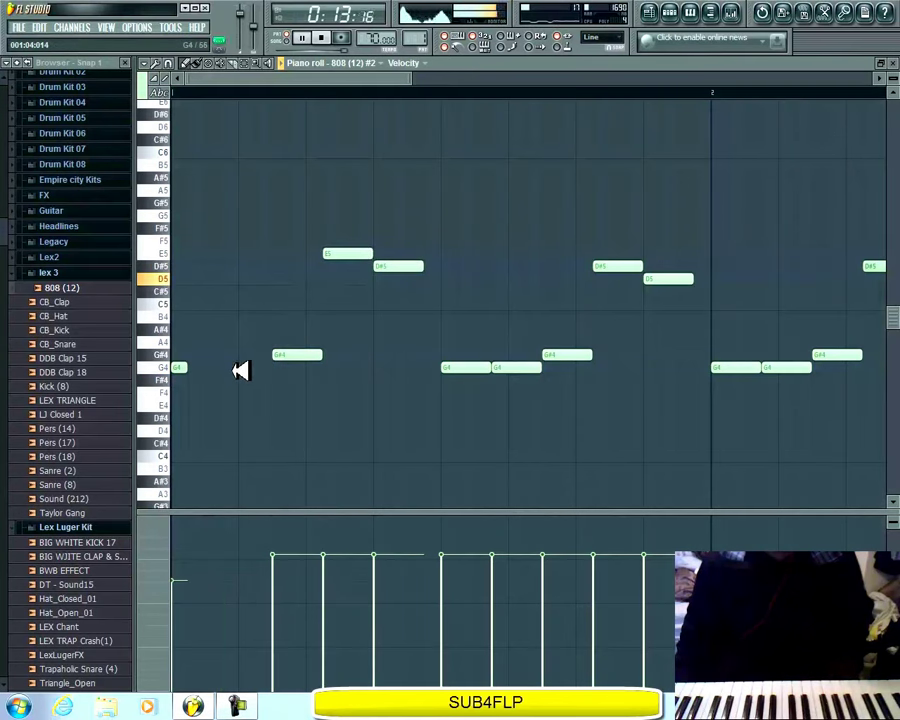
pyautogui.click(237, 368)
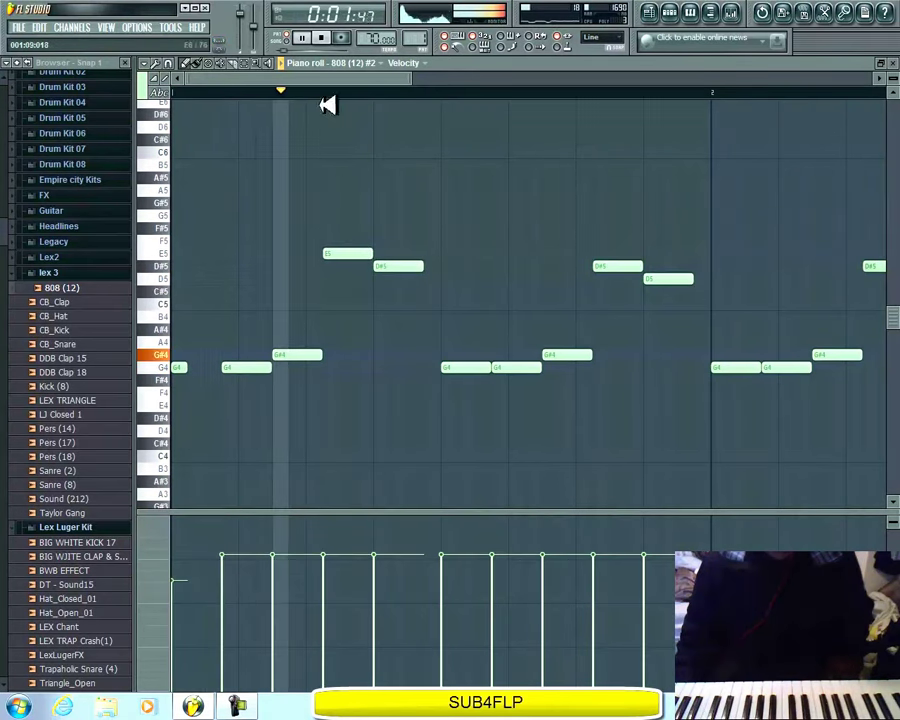
pyautogui.click(181, 367)
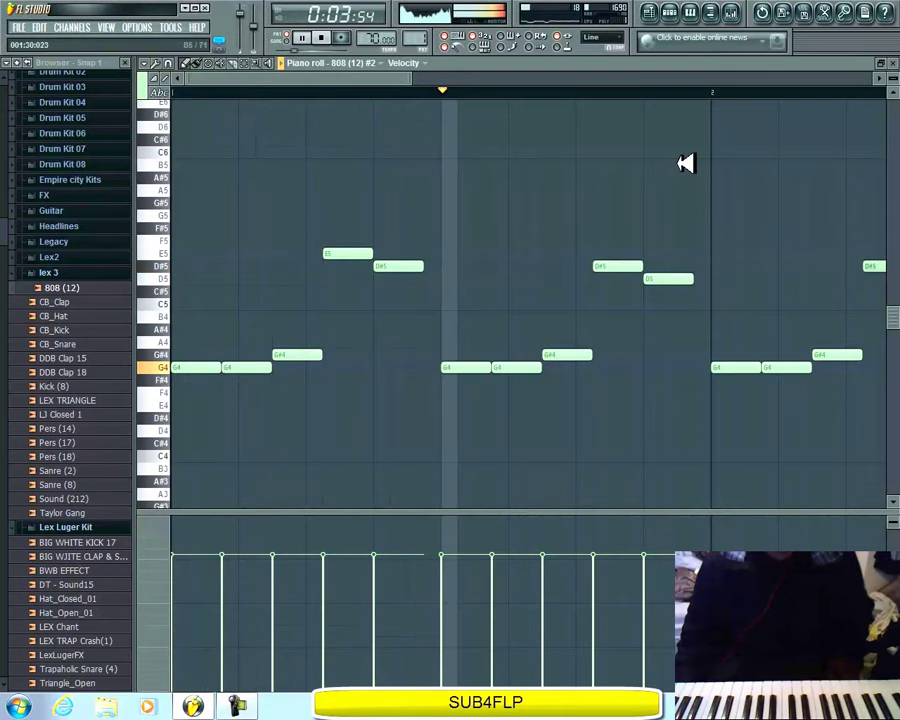
pyautogui.click(893, 63)
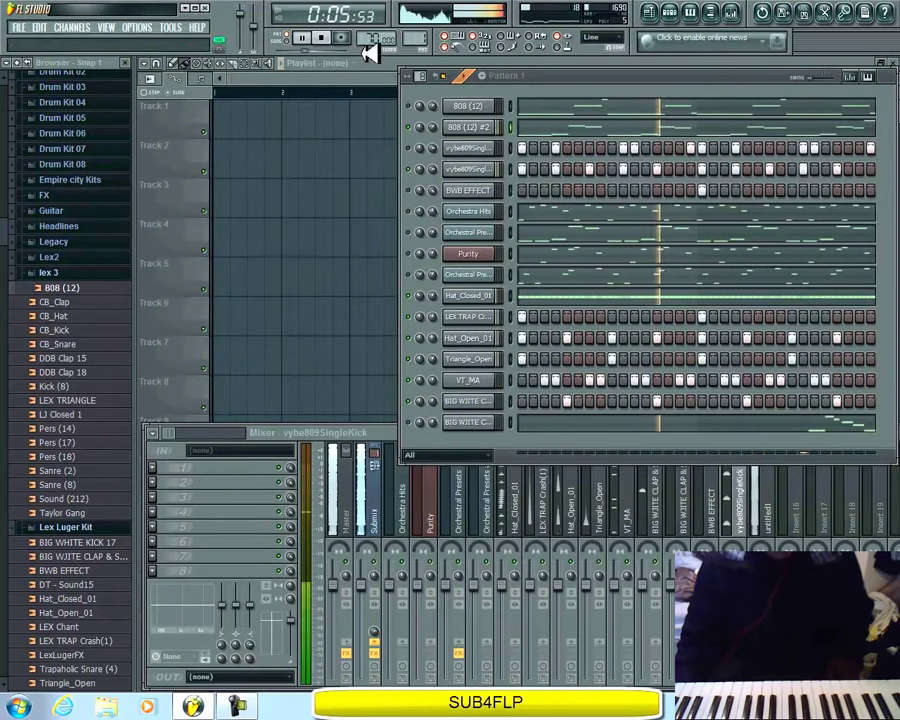
pyautogui.press('space')
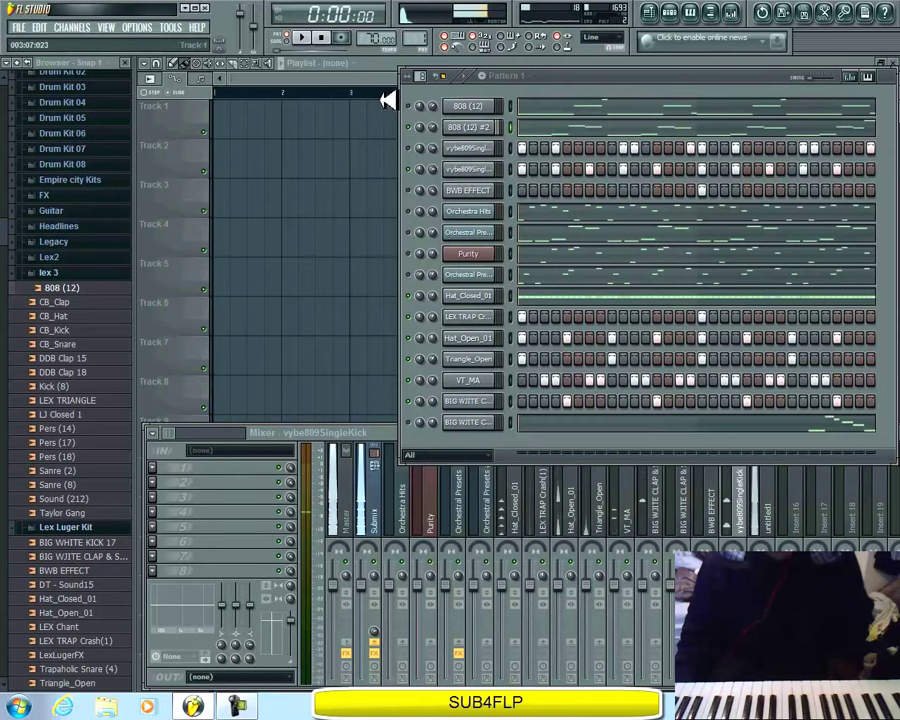
# Step: Clone the vybe809SingleKick #2 channel, add a denser run of kicks at the end of the clone's second bar, and audition the pattern
pyautogui.rightClick(480, 170)
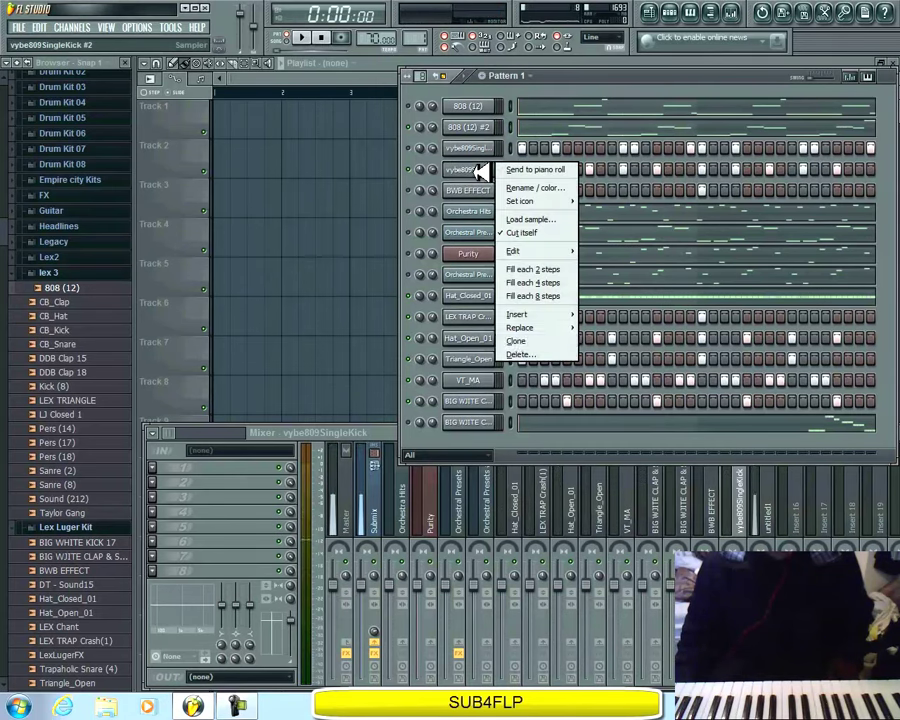
pyautogui.click(558, 341)
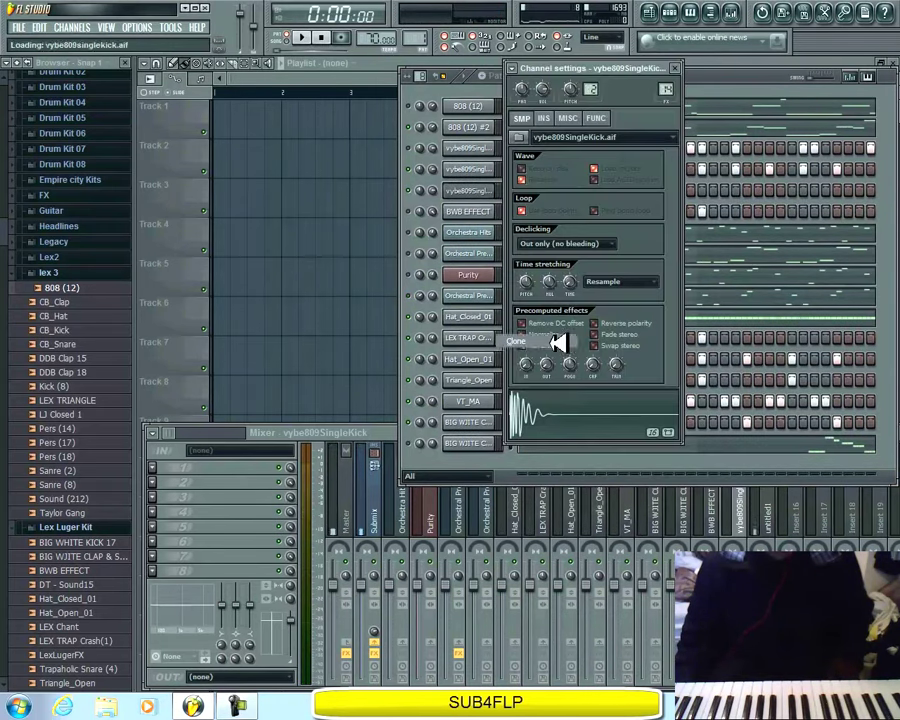
pyautogui.click(678, 70)
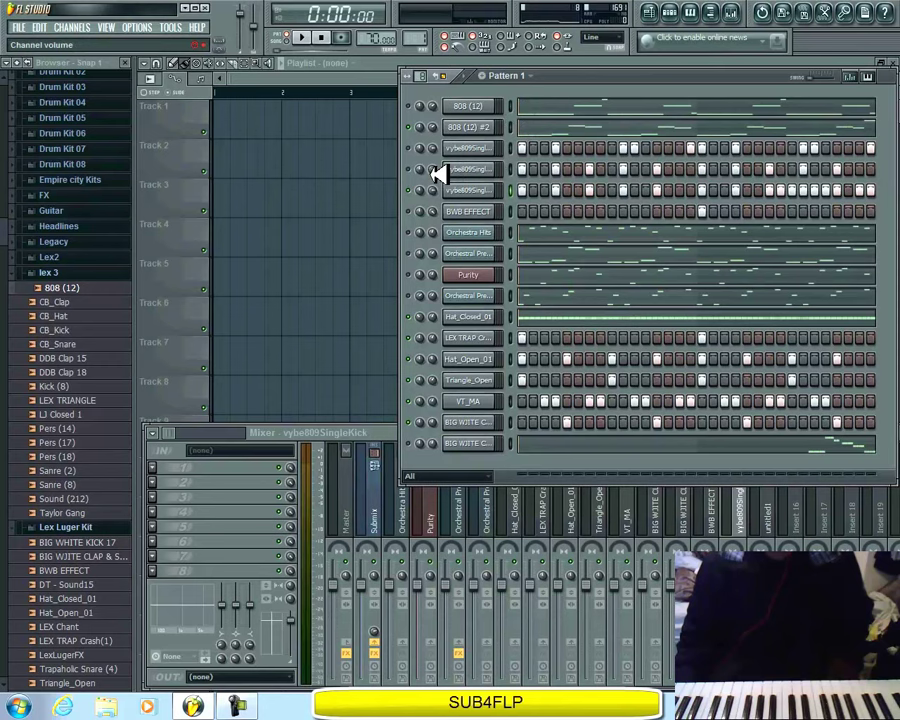
pyautogui.click(308, 38)
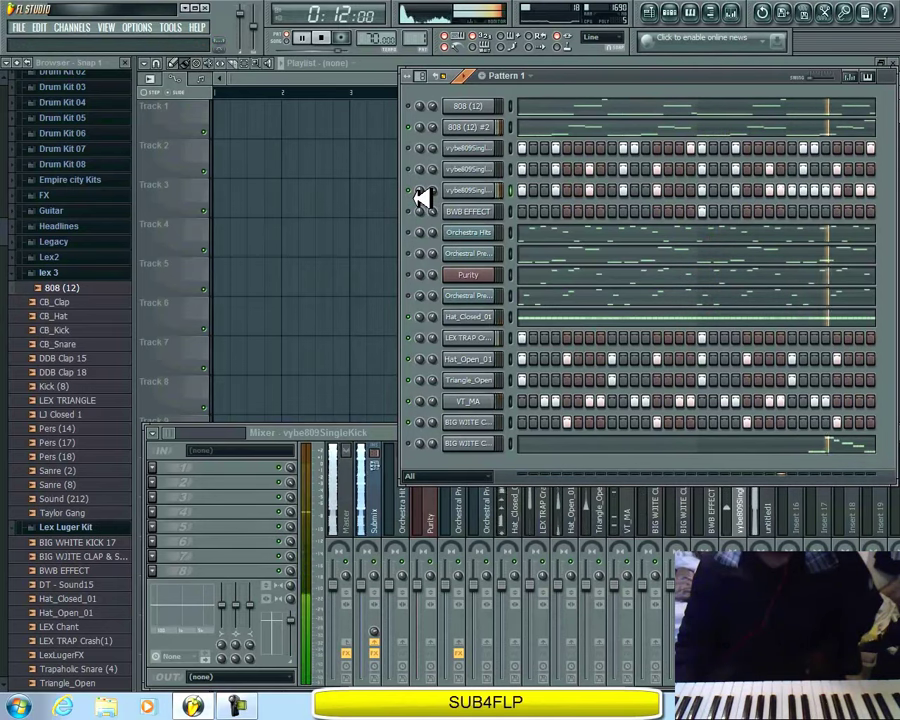
pyautogui.click(324, 38)
pyautogui.click(326, 38)
# Step: Check the 808 (12) #2 channel's sample settings, including the crossfade, while listening to the pattern, and stop playback
pyautogui.click(488, 127)
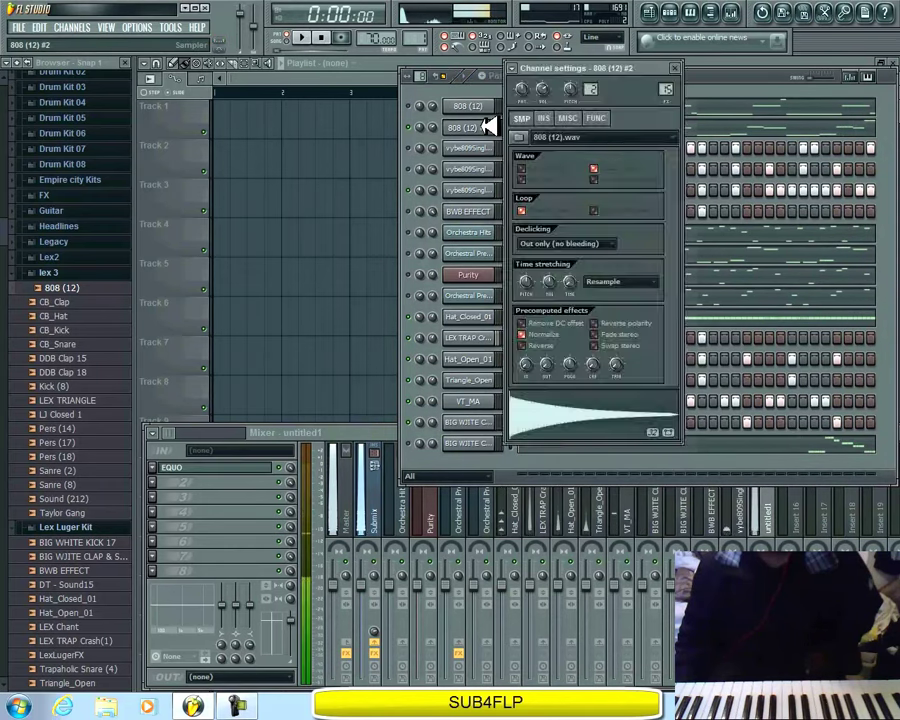
pyautogui.rightClick(492, 127)
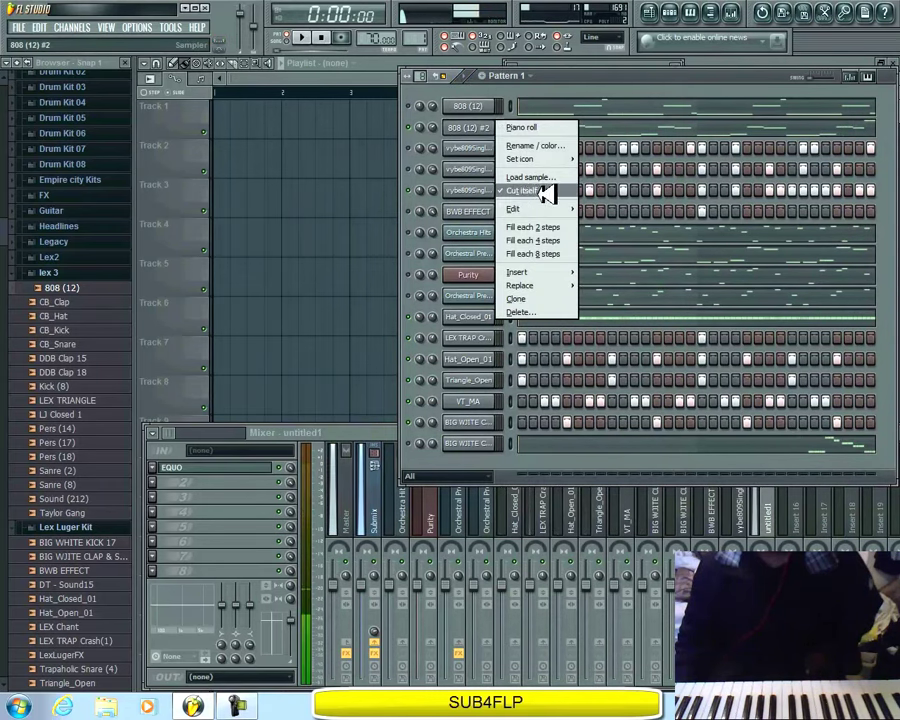
pyautogui.click(465, 127)
pyautogui.click(492, 128)
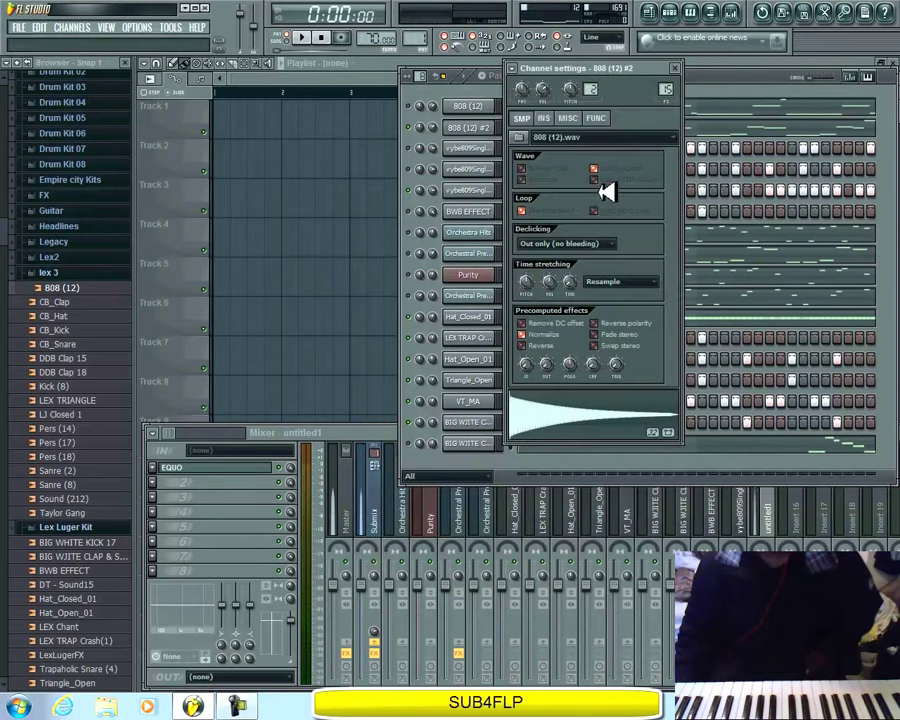
pyautogui.moveTo(597, 365)
pyautogui.mouseDown()
pyautogui.moveTo(597, 322)
pyautogui.moveTo(597, 365)
pyautogui.mouseUp()
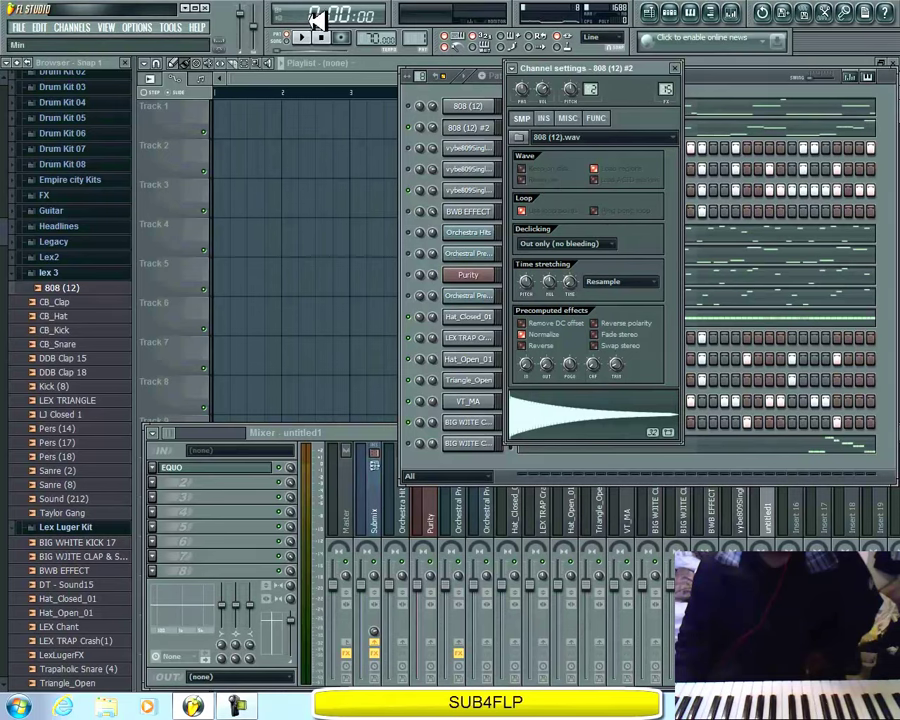
pyautogui.press('space')
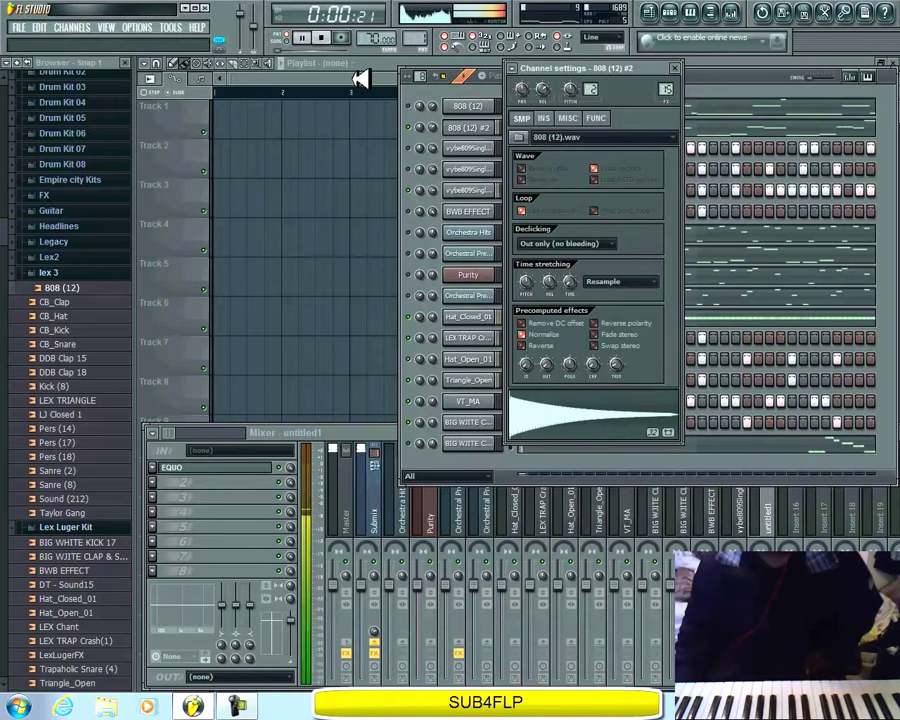
pyautogui.click(674, 69)
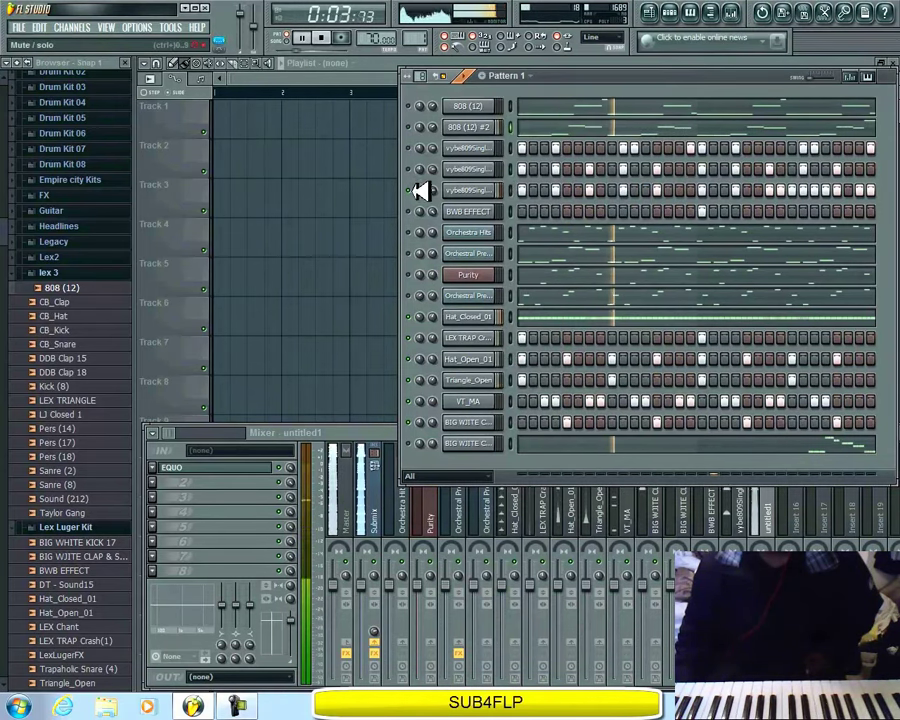
pyautogui.press('space')
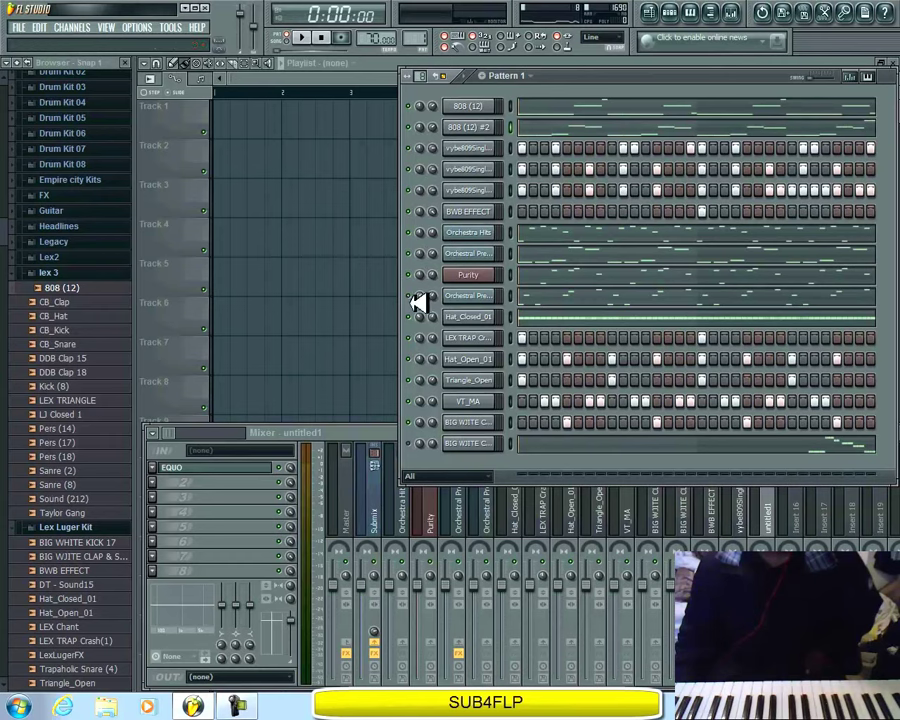
# Step: Unmute all channels, and clear the playlist area by closing the mixer and moving the step sequencer over the playlist's centre
pyautogui.click(393, 436)
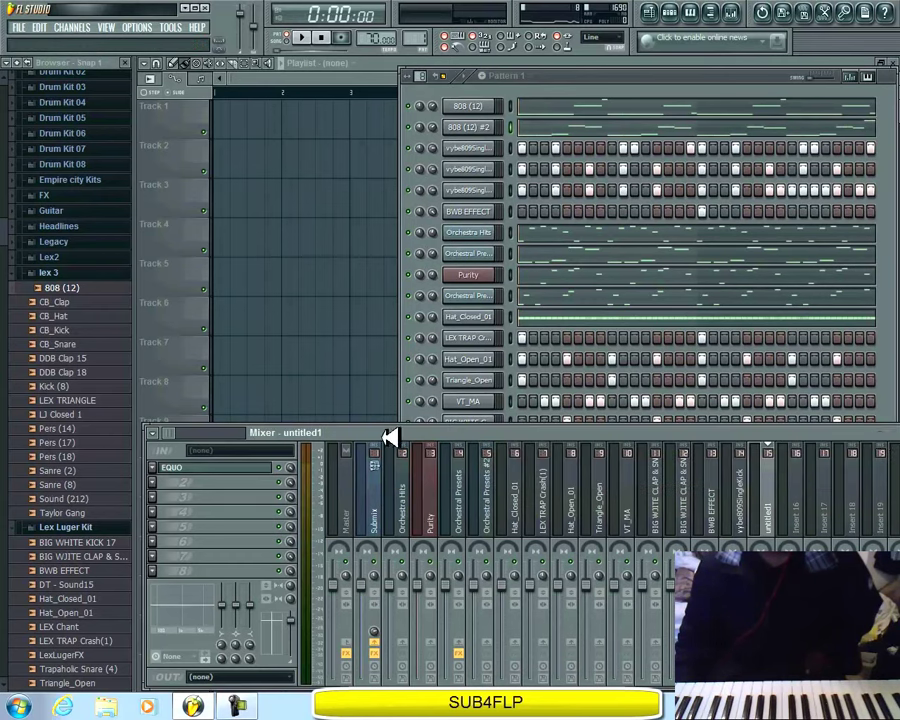
pyautogui.moveTo(838, 437); pyautogui.dragTo(752, 429)
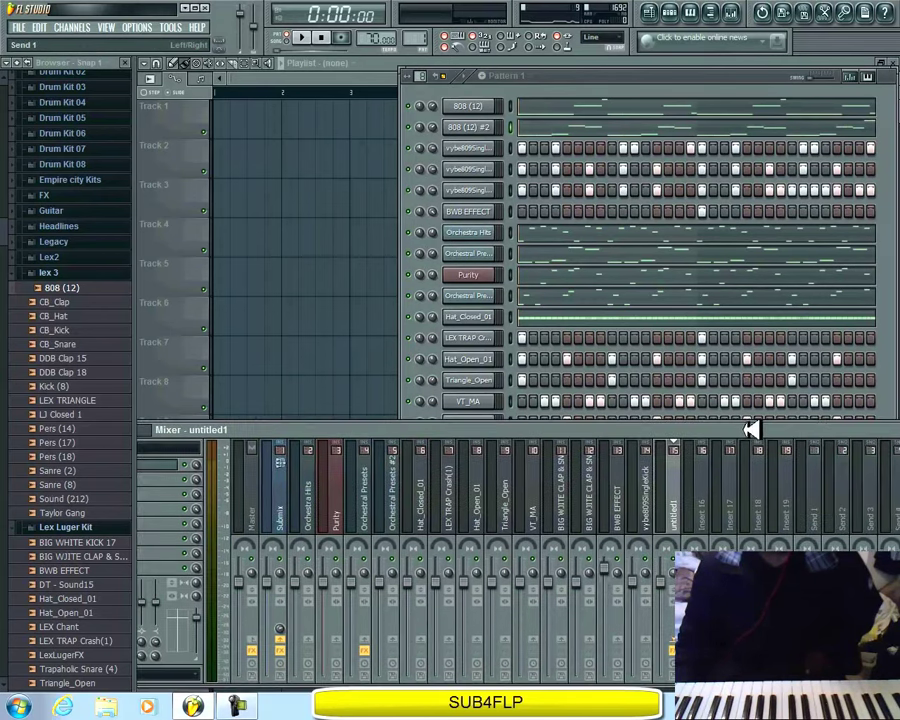
pyautogui.moveTo(815, 430); pyautogui.dragTo(768, 427)
pyautogui.click(836, 427)
pyautogui.moveTo(754, 87); pyautogui.dragTo(608, 137)
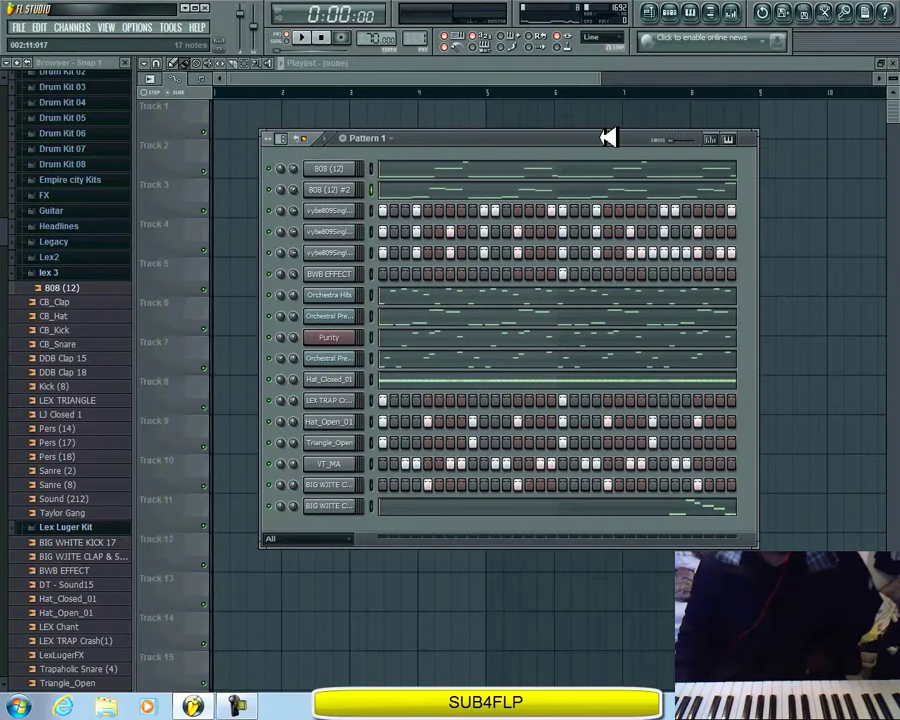
# Step: Close the sample browser, and audition the pattern with selected channels muted while shifting the step sequencer slightly across the playlist
pyautogui.click(130, 62)
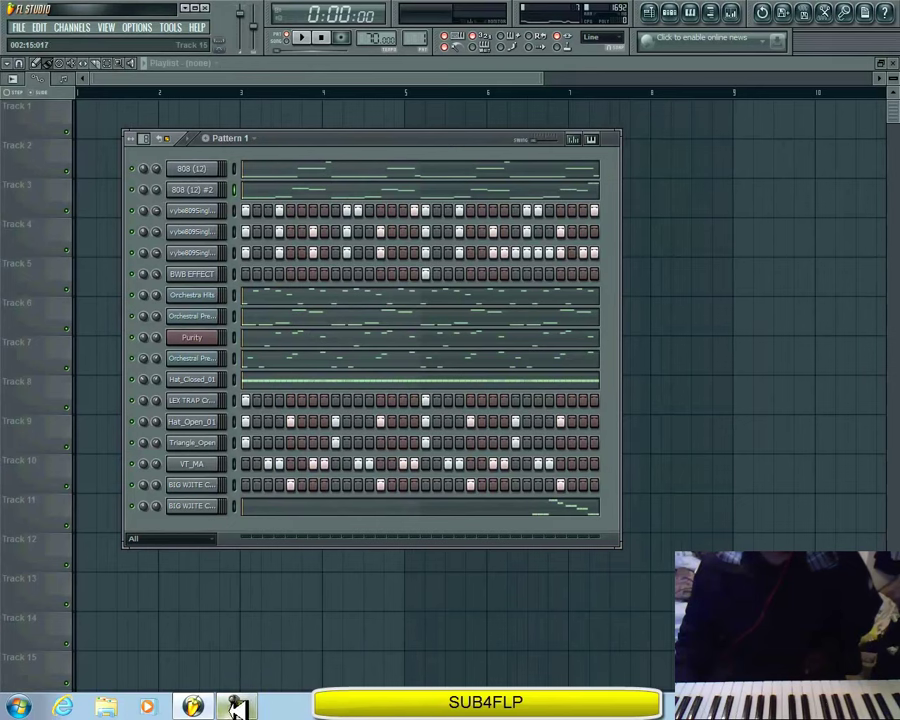
pyautogui.moveTo(237, 708)
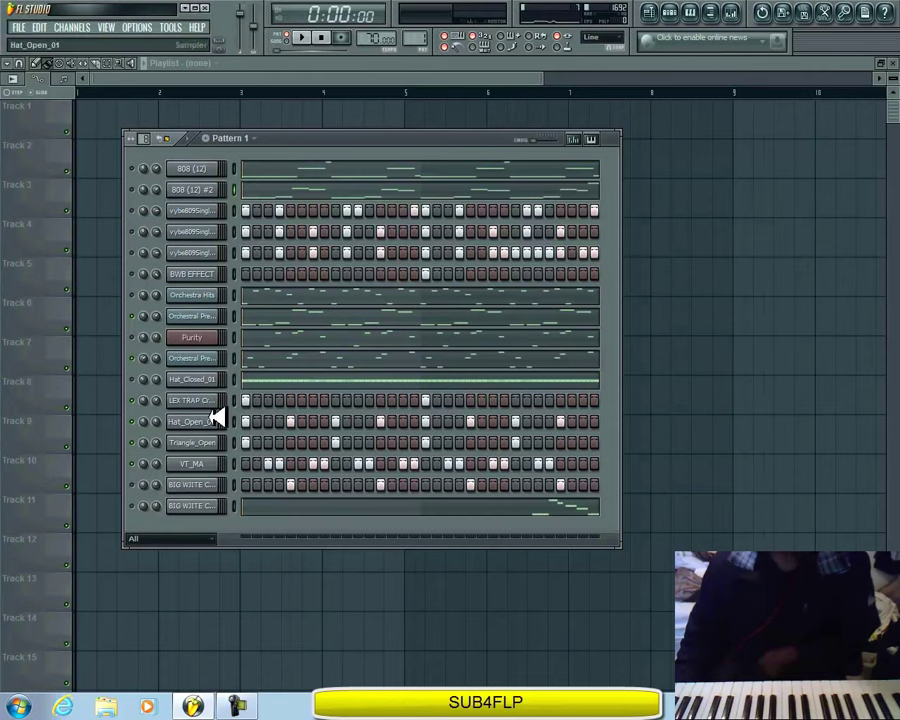
pyautogui.click(304, 38)
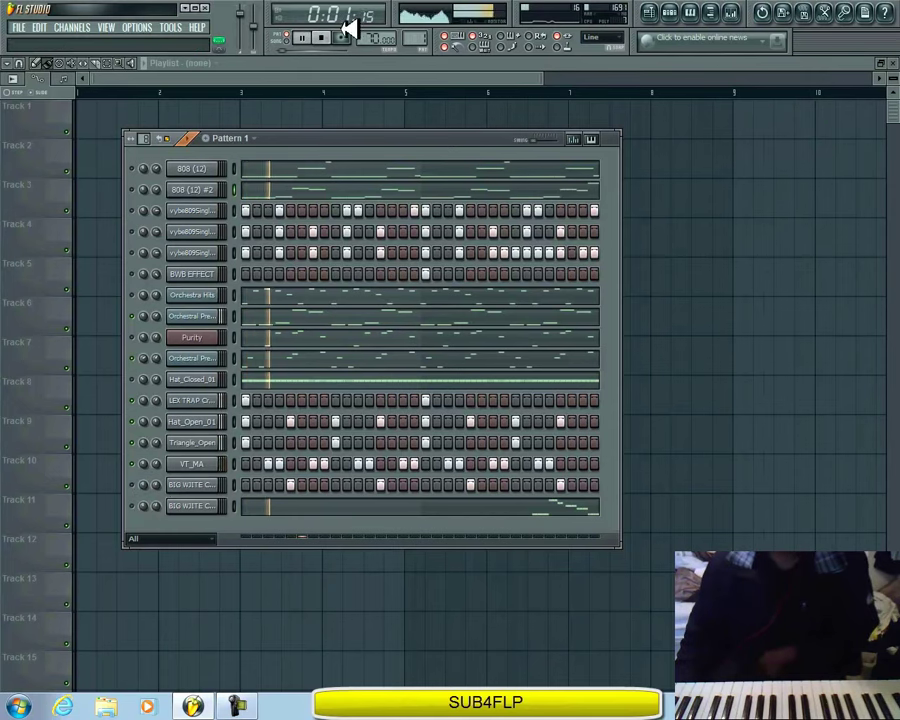
pyautogui.moveTo(374, 137); pyautogui.dragTo(418, 124)
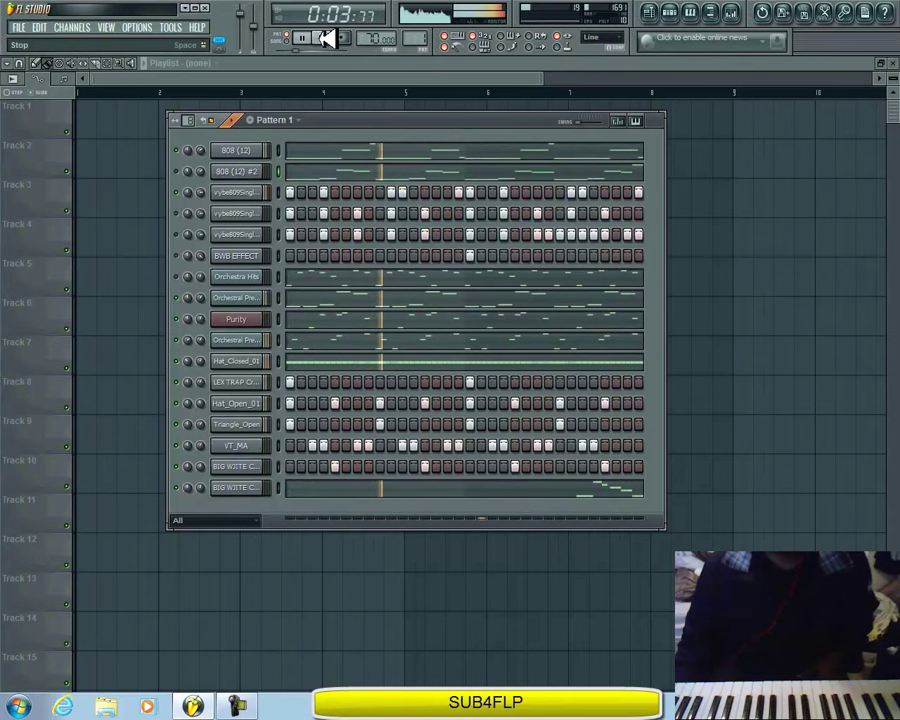
pyautogui.click(326, 38)
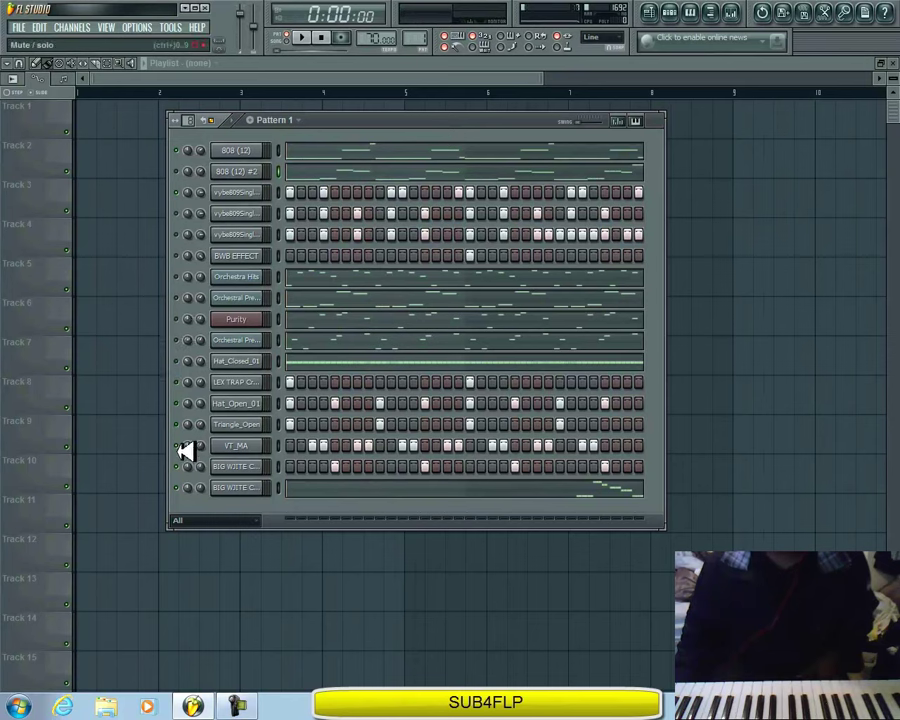
# Step: Audition the 808 (12) channel together with the first vybe809SingleKick channel, with the other channels muted
pyautogui.click(306, 41)
pyautogui.click(321, 37)
pyautogui.click(306, 38)
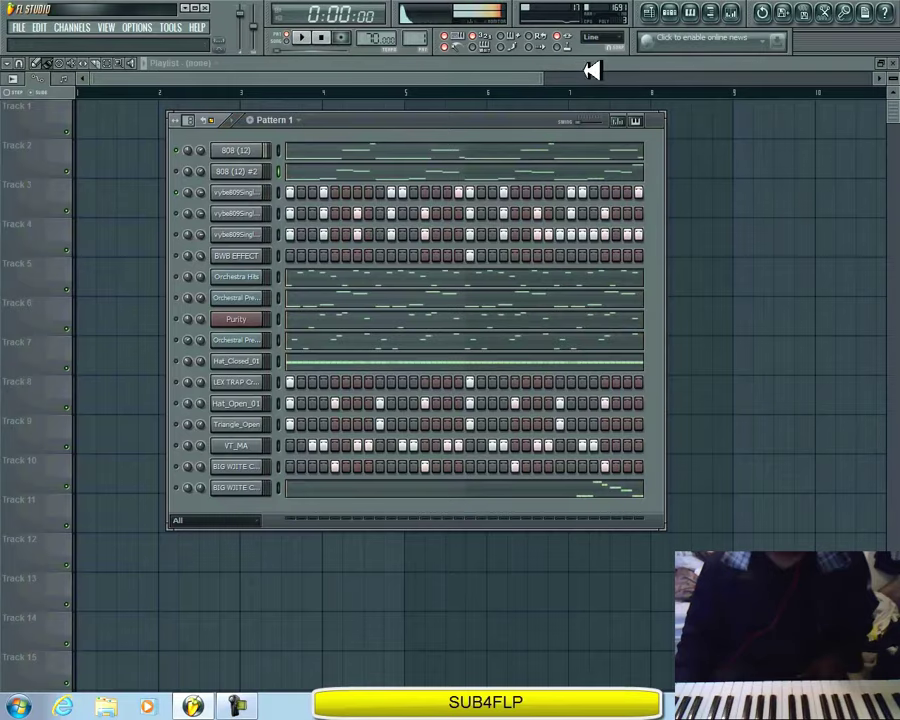
# Step: Delete the short G4 note before the last D#5 in bar 2 of the 808 (12) channel, and listen to the line
pyautogui.click(604, 157)
pyautogui.moveTo(333, 79); pyautogui.dragTo(549, 94)
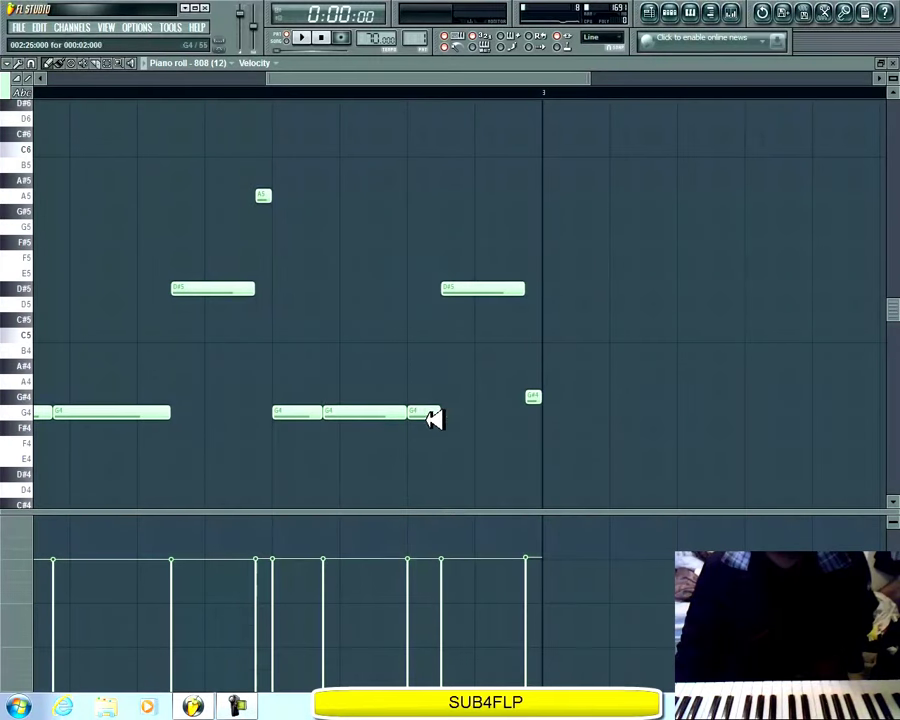
pyautogui.click(265, 91)
pyautogui.click(301, 37)
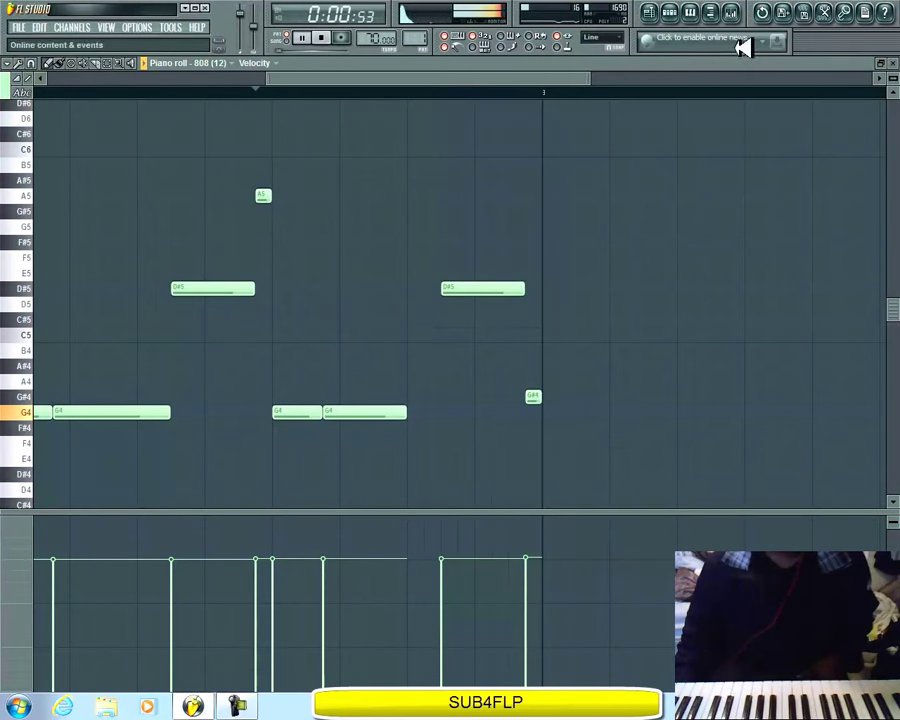
pyautogui.click(878, 60)
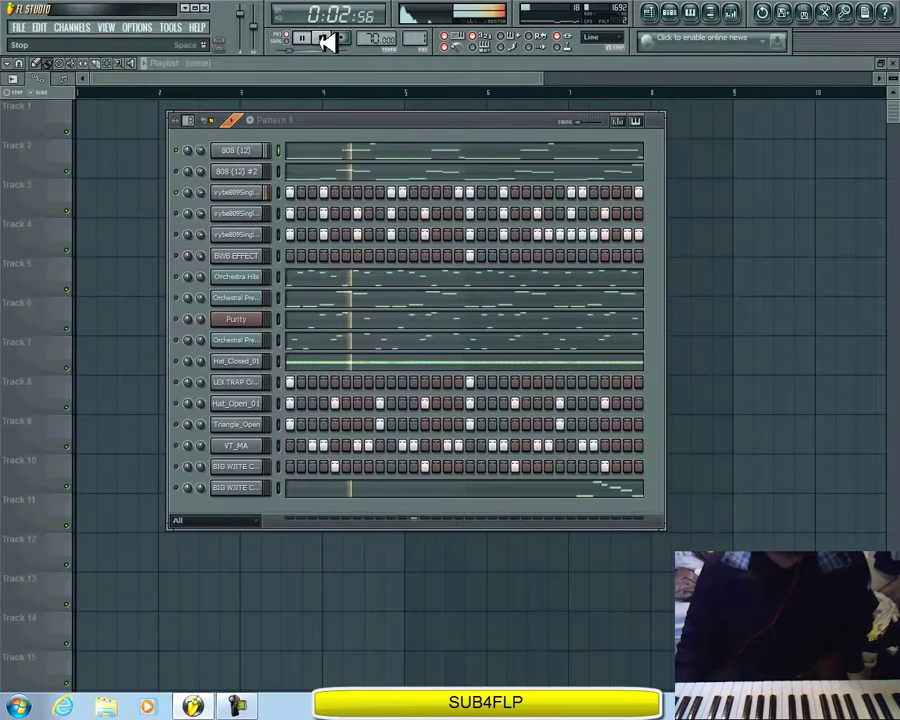
pyautogui.click(322, 37)
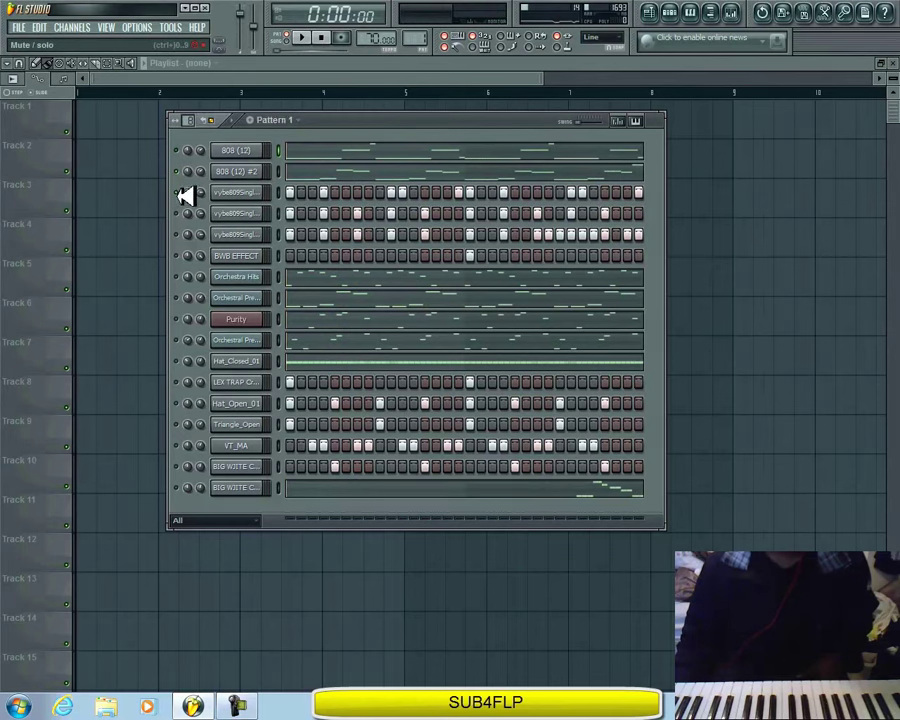
# Step: Lower the E5 and D#5 notes in bar 1 of 808 (12) #2 to D#5 and D5 during playback, and close the piano roll
pyautogui.click(305, 38)
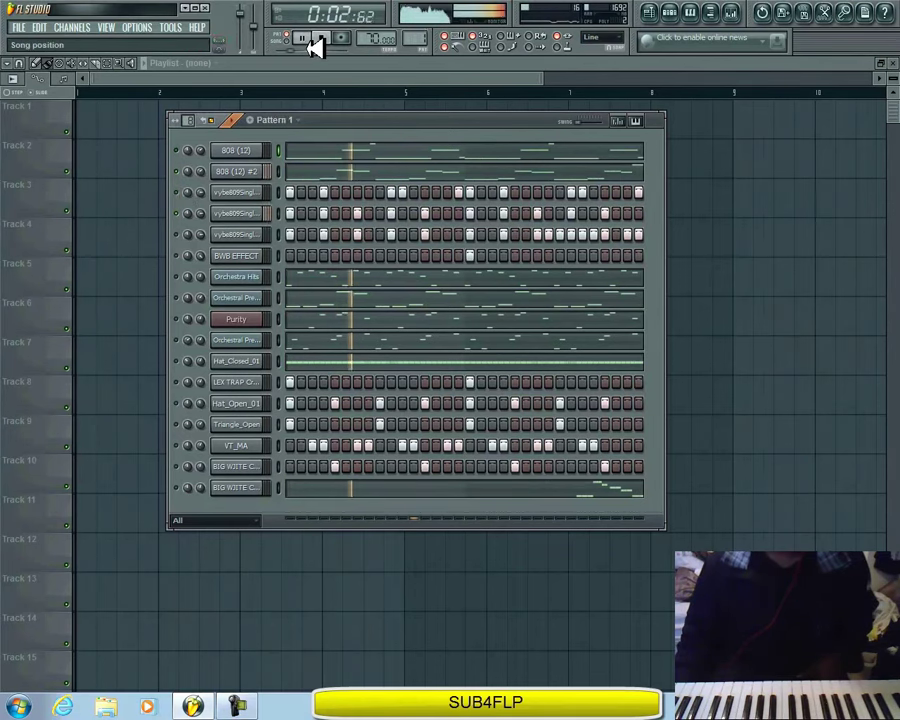
pyautogui.click(422, 169)
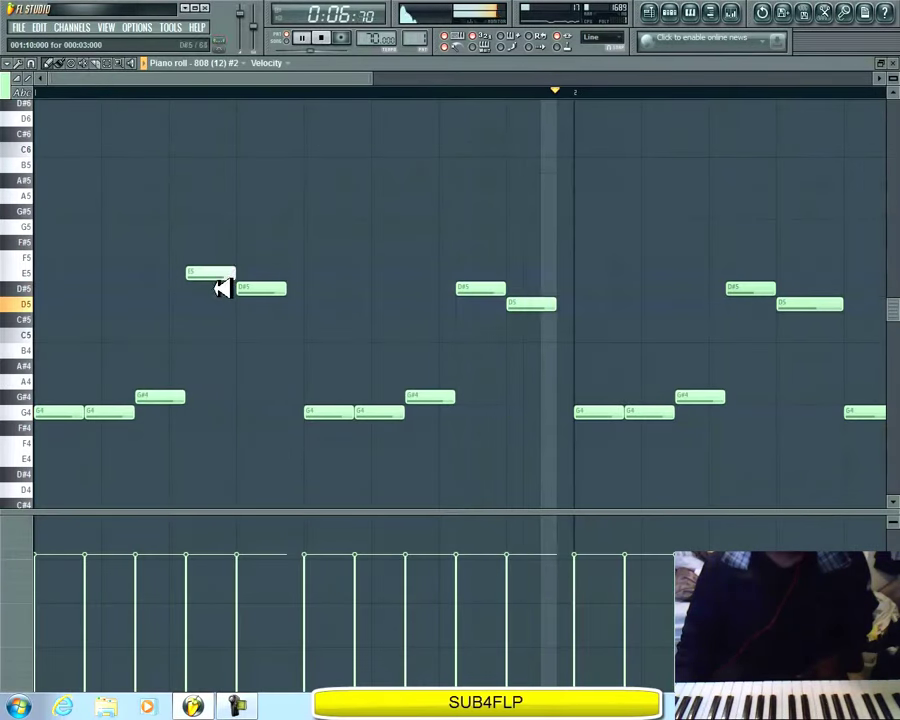
pyautogui.moveTo(223, 275); pyautogui.dragTo(262, 308)
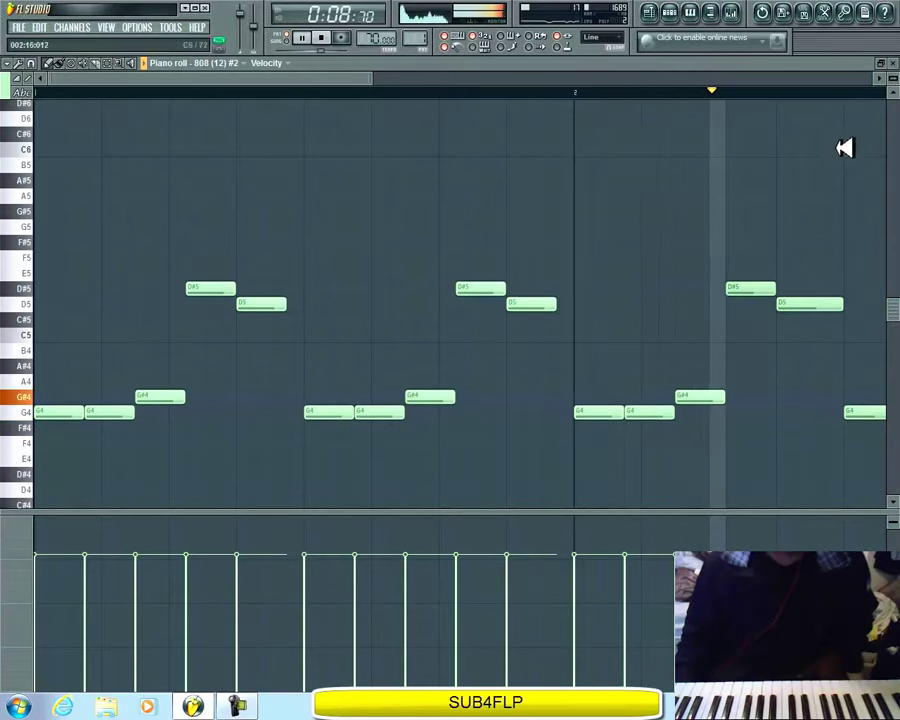
pyautogui.click(896, 62)
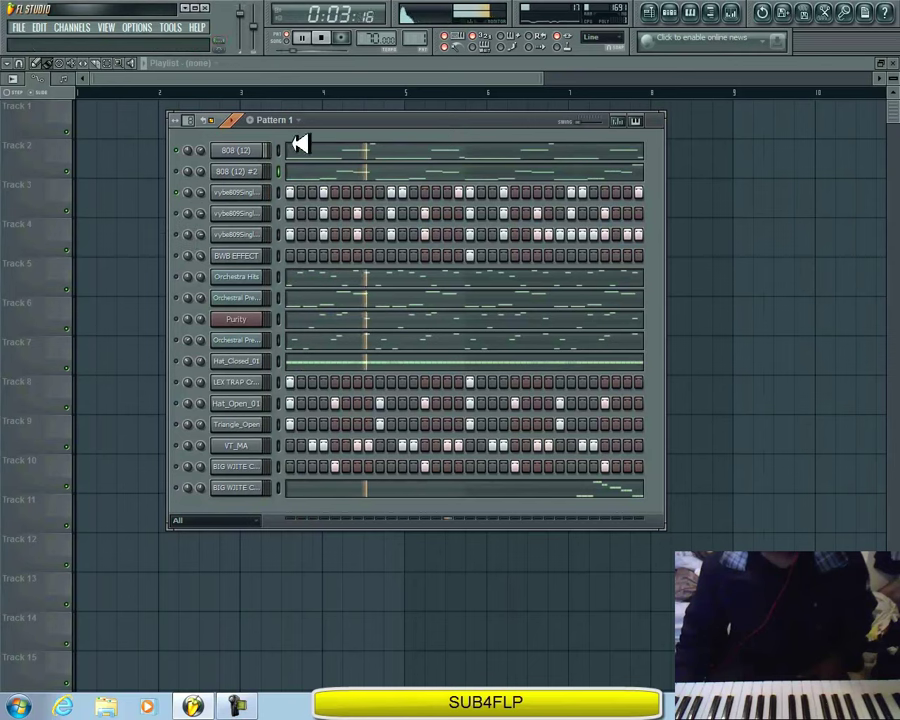
pyautogui.click(322, 37)
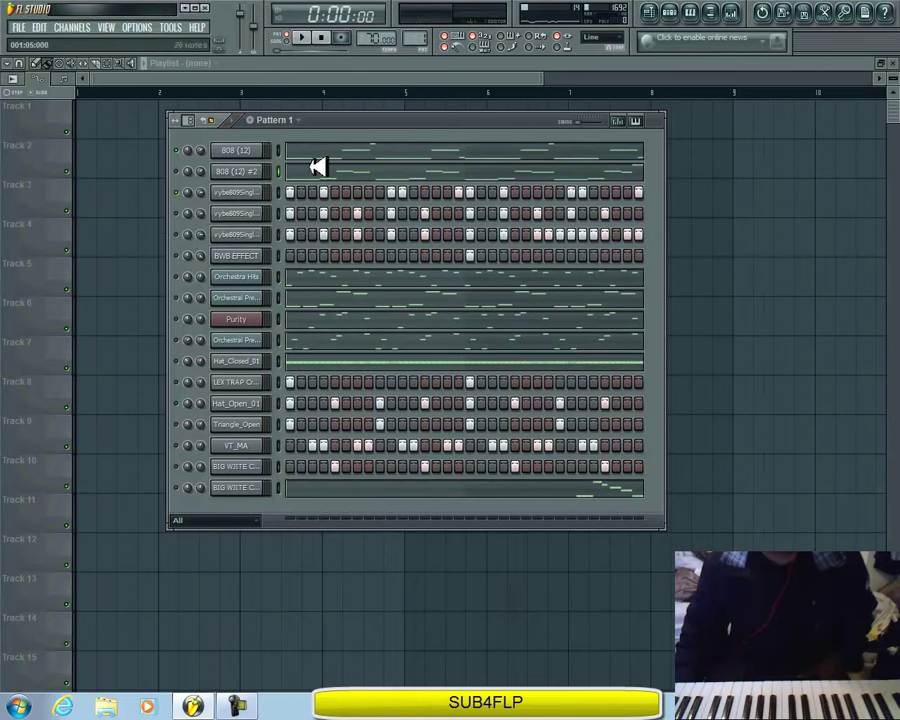